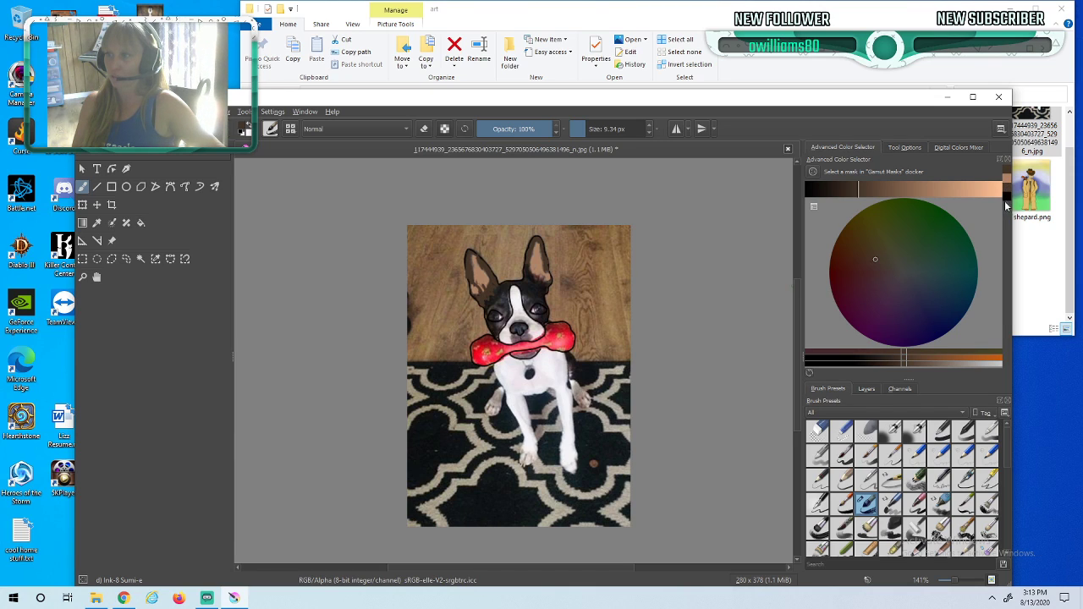
- Maximize the window and paint dark brown fur across the dog's forehead and above the eye on the right side of its face
click(973, 97)
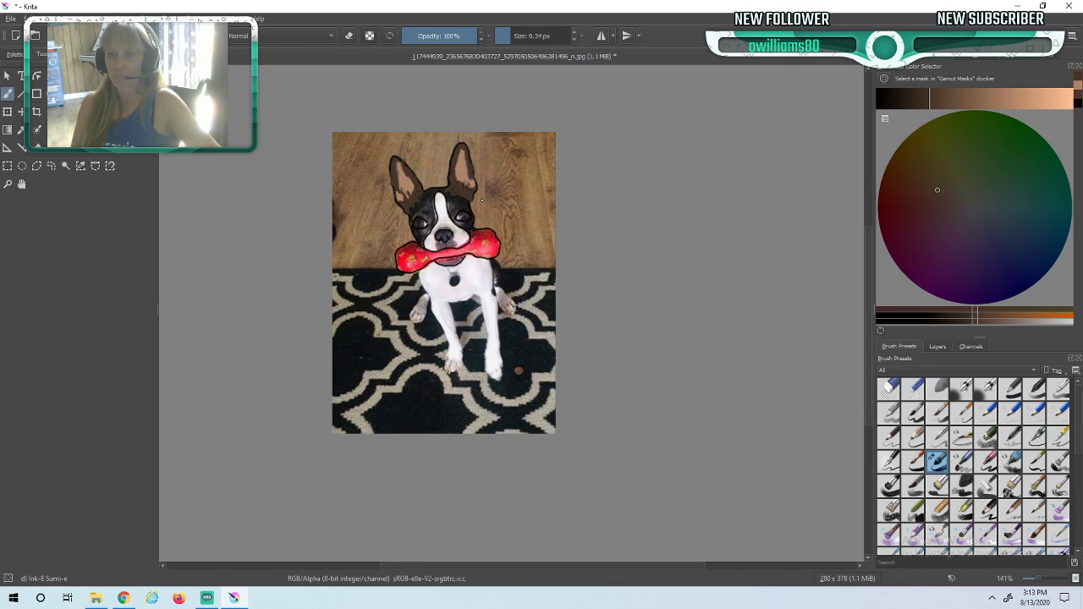
scroll(400, 193, up, 1)
scroll(426, 223, up, 2)
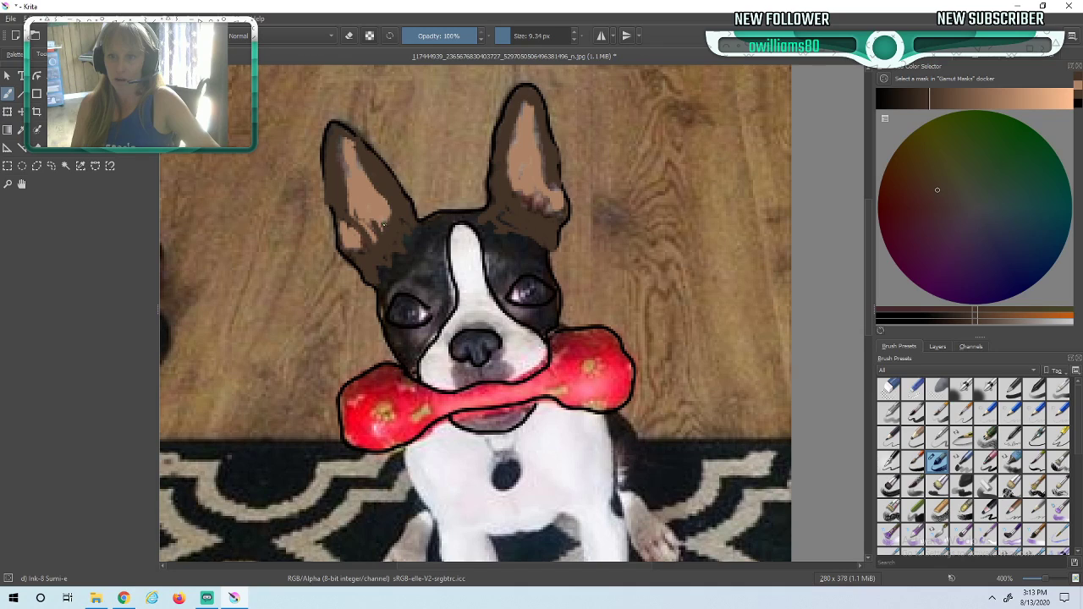
drag(415, 224, 486, 218)
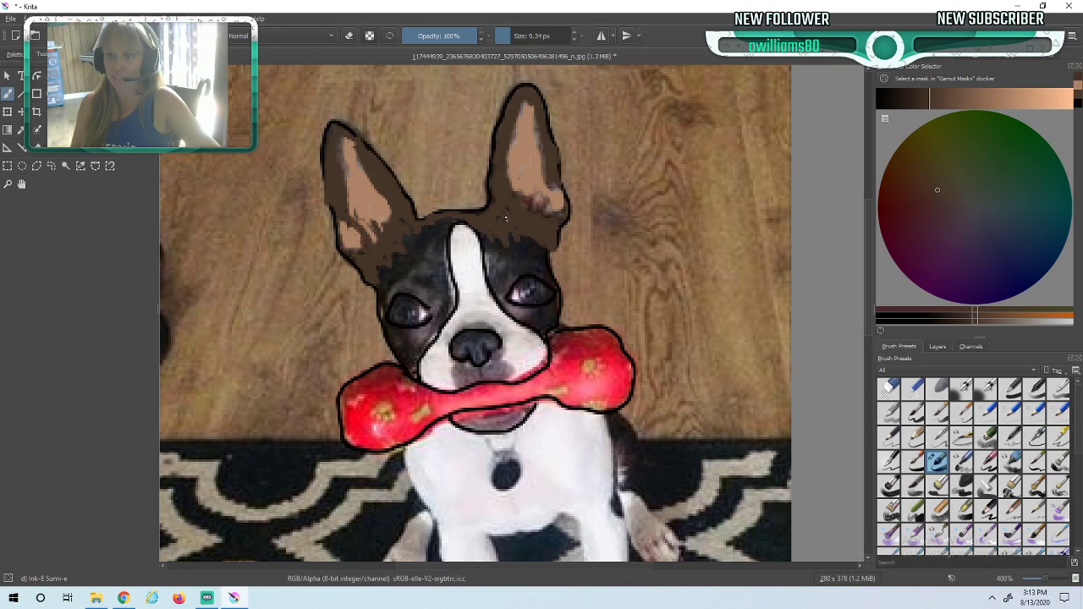
mouse_move(504, 248)
mouse_down()
mouse_move(478, 218)
mouse_move(483, 241)
mouse_move(539, 247)
mouse_up()
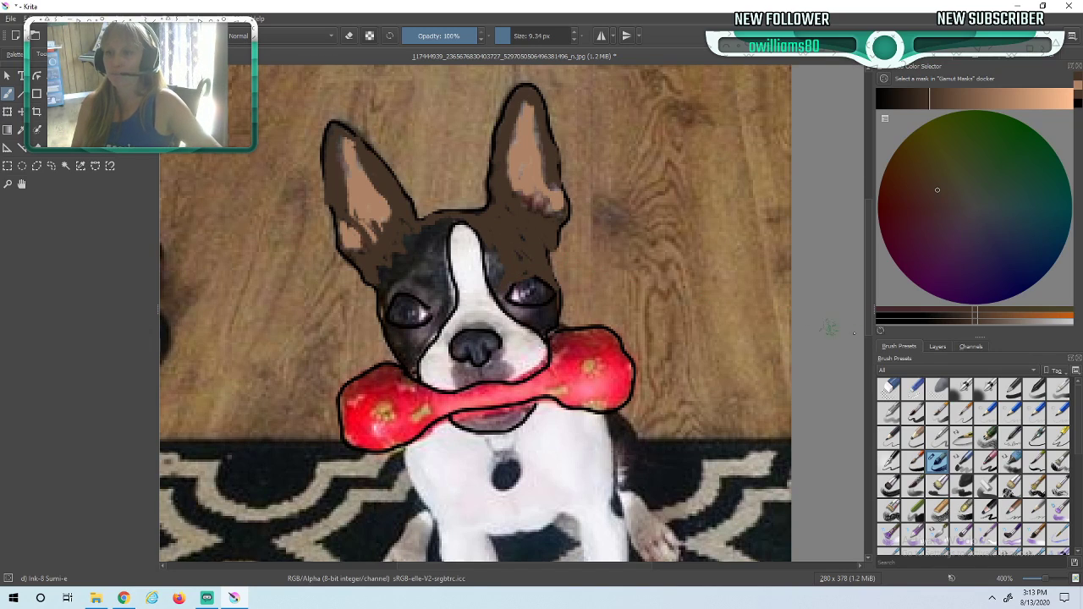
- Move the outline layer, Layer 3, above Layer 4 and make Layer 4 the active layer
click(938, 347)
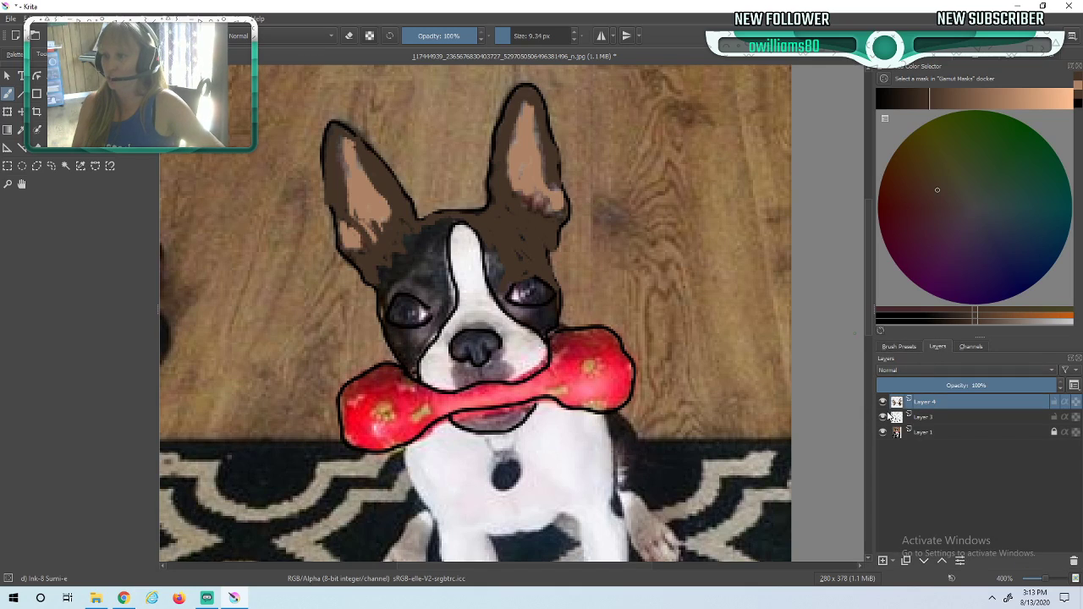
drag(923, 419, 919, 399)
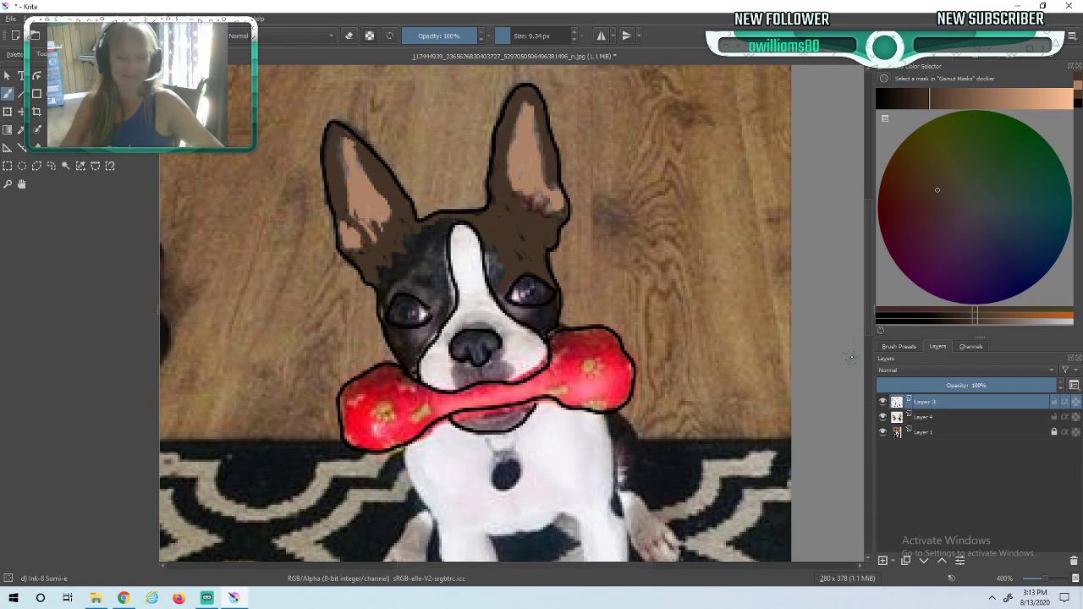
click(923, 419)
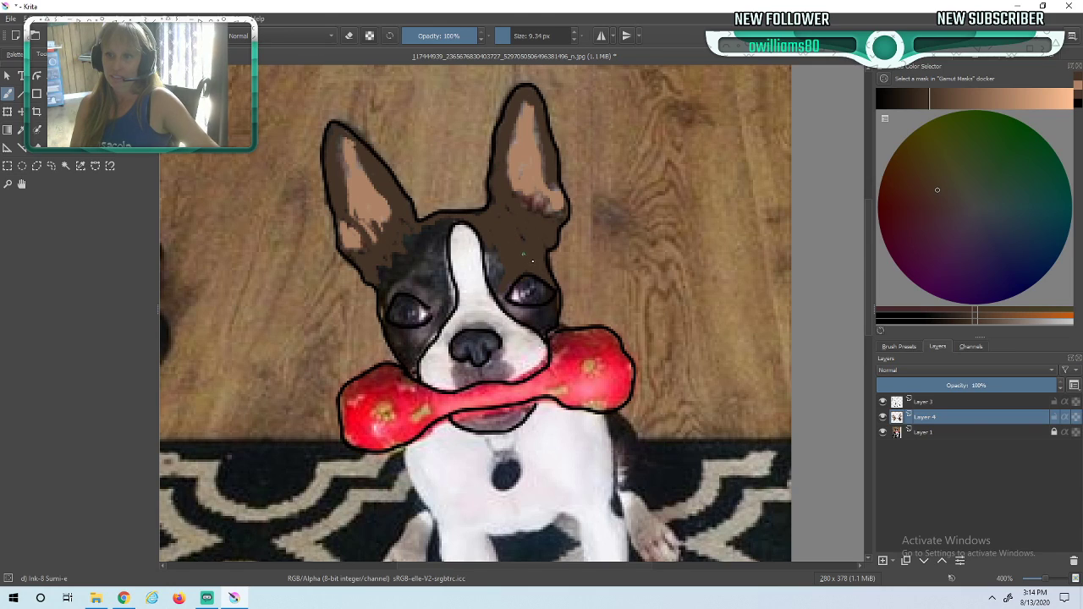
- Paint the remaining dark fur around both eyes, on the forehead and down the cheeks dark brown on Layer 4
drag(489, 261, 493, 280)
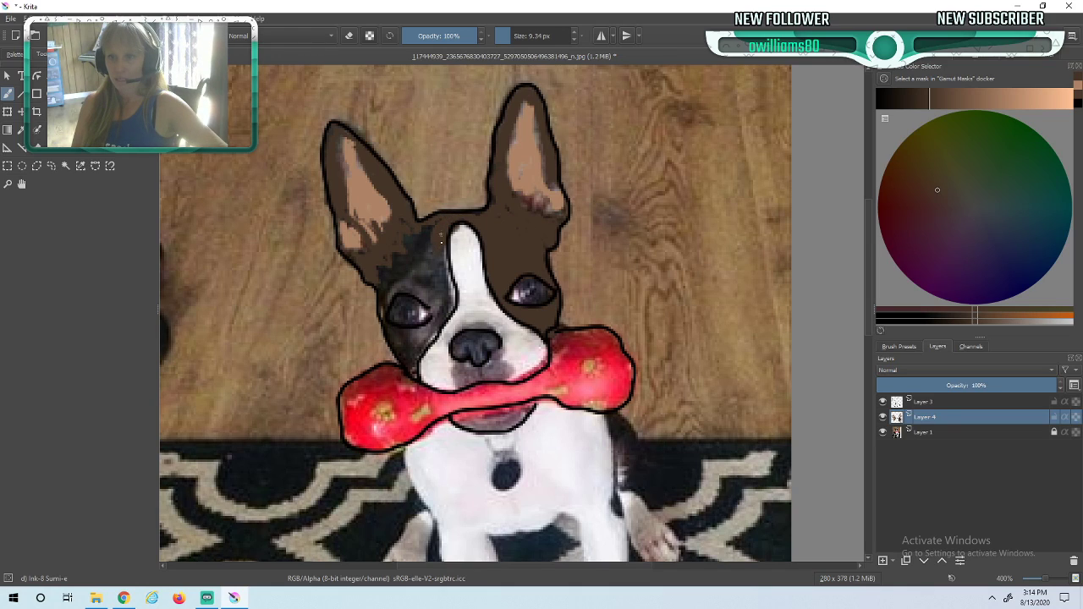
mouse_move(440, 264)
mouse_down()
mouse_move(426, 245)
mouse_move(423, 288)
mouse_move(402, 262)
mouse_move(386, 269)
mouse_up()
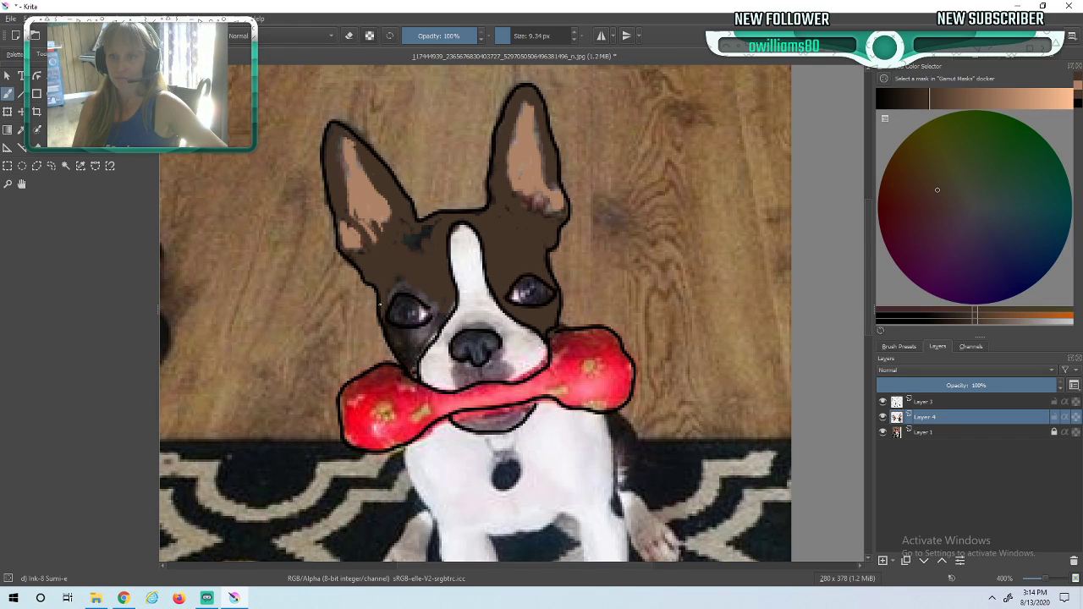
mouse_move(397, 251)
mouse_down()
mouse_move(427, 244)
mouse_move(437, 224)
mouse_move(400, 221)
mouse_up()
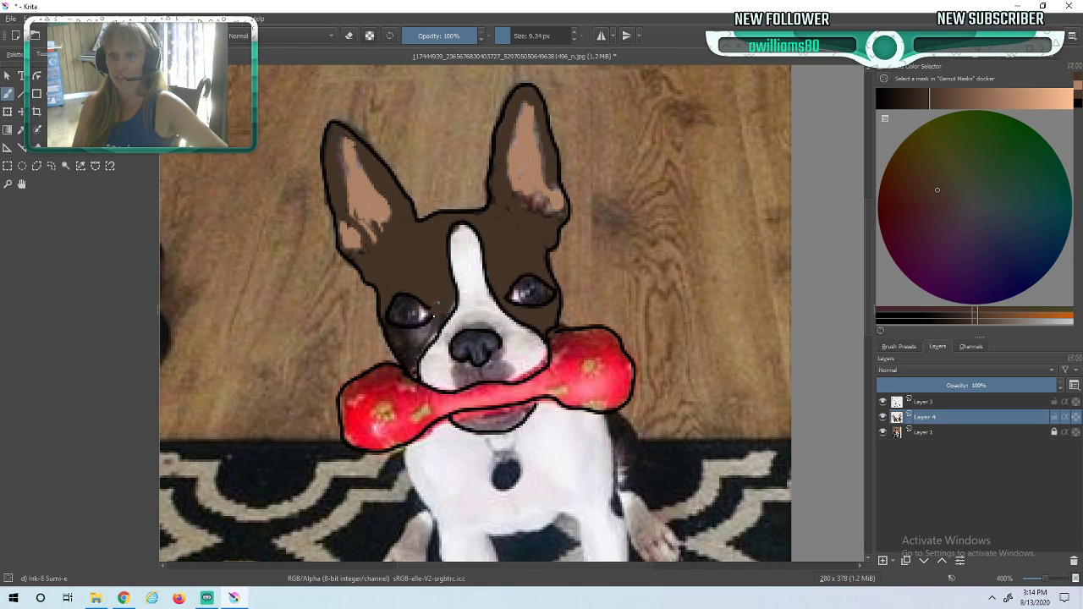
mouse_move(436, 310)
mouse_down()
mouse_move(444, 316)
mouse_move(405, 347)
mouse_move(405, 364)
mouse_move(400, 332)
mouse_move(410, 332)
mouse_up()
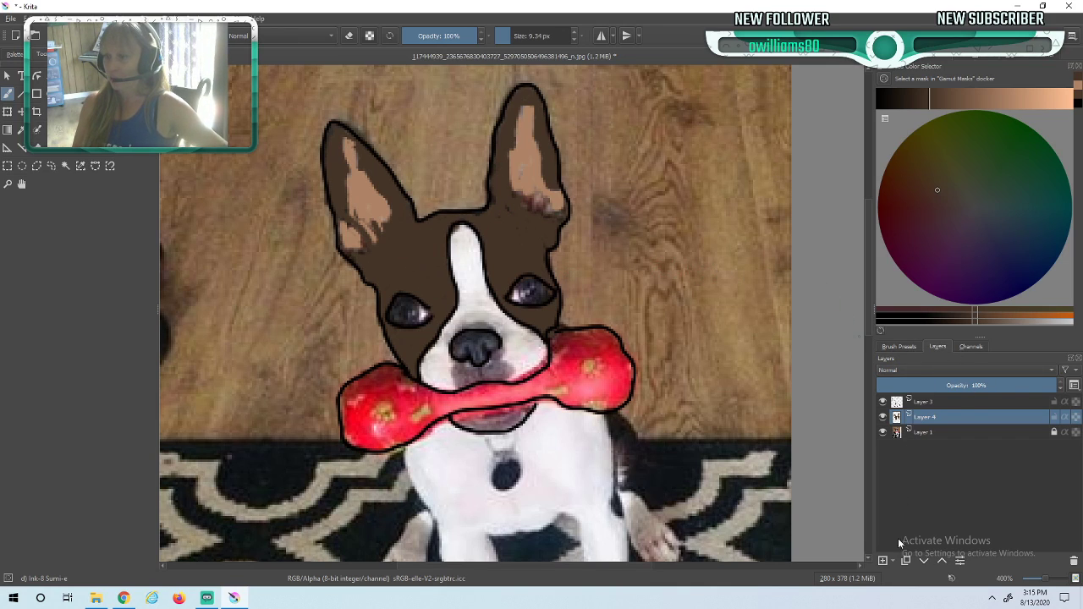
- Add a layer between Layer 3 and Layer 4 and paint the dog's central face stripe near-white on it
click(883, 560)
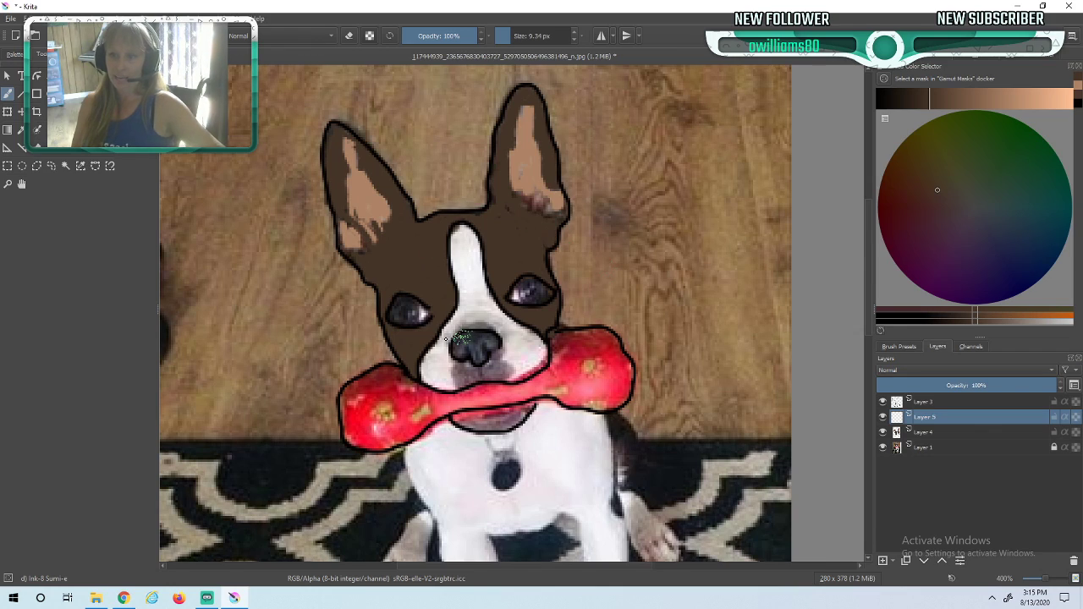
mouse_move(964, 203)
mouse_down()
mouse_move(976, 212)
mouse_move(968, 194)
mouse_move(1077, 103)
mouse_up()
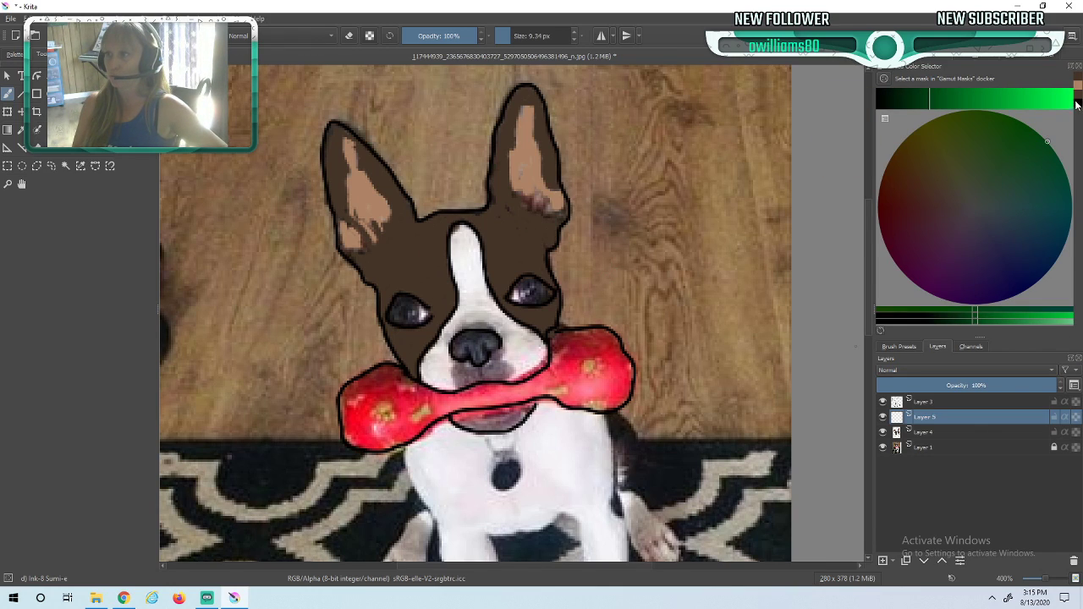
click(976, 204)
click(1066, 100)
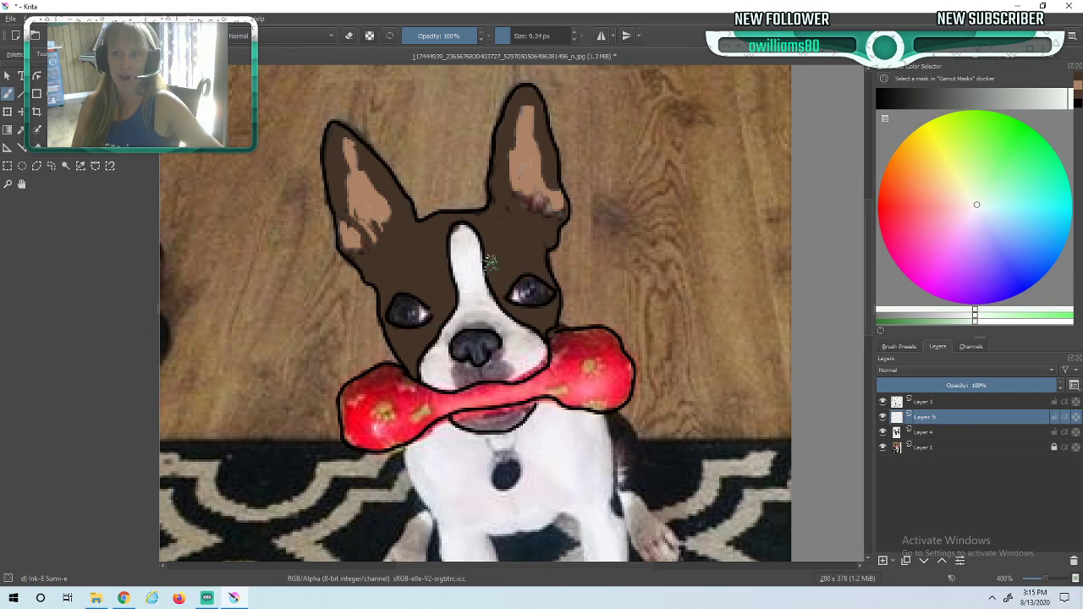
drag(465, 232, 467, 241)
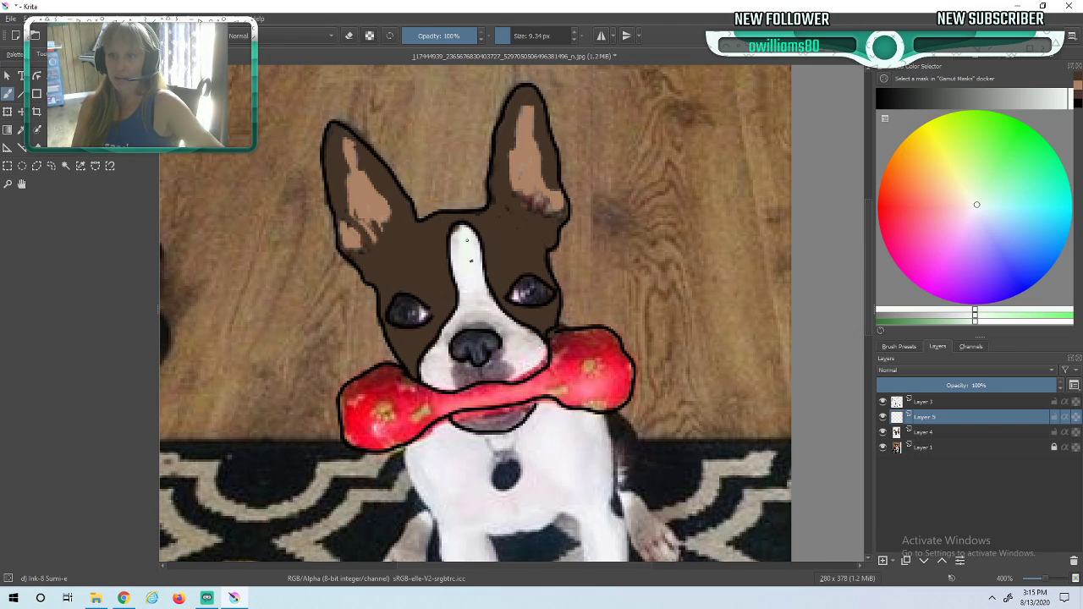
mouse_move(459, 239)
mouse_down()
mouse_move(456, 247)
mouse_move(456, 228)
mouse_up()
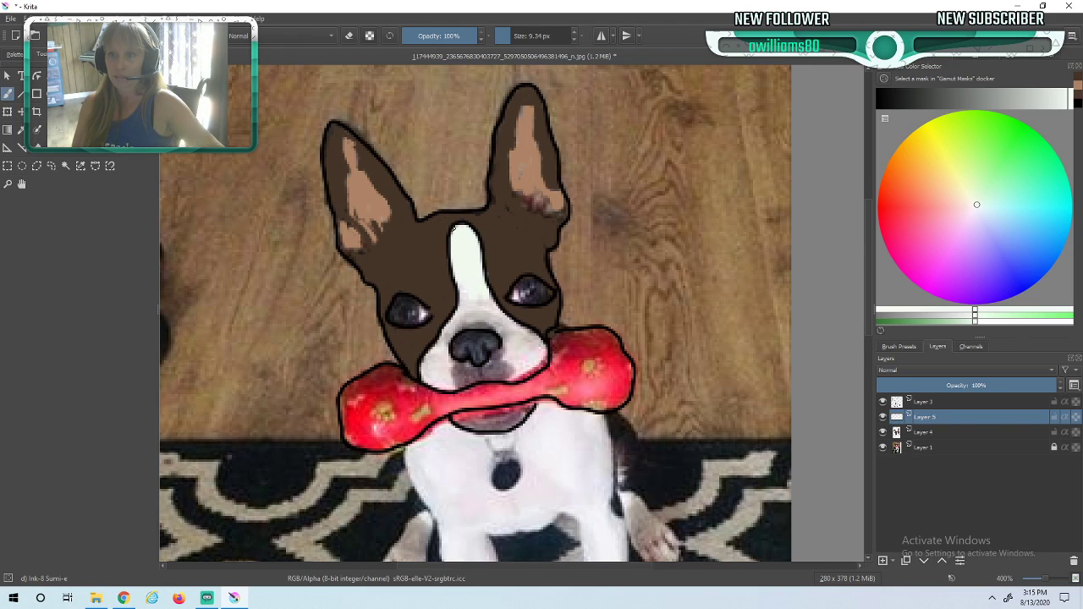
mouse_move(497, 305)
mouse_down()
mouse_move(496, 322)
mouse_move(478, 306)
mouse_move(487, 320)
mouse_move(479, 328)
mouse_move(463, 302)
mouse_up()
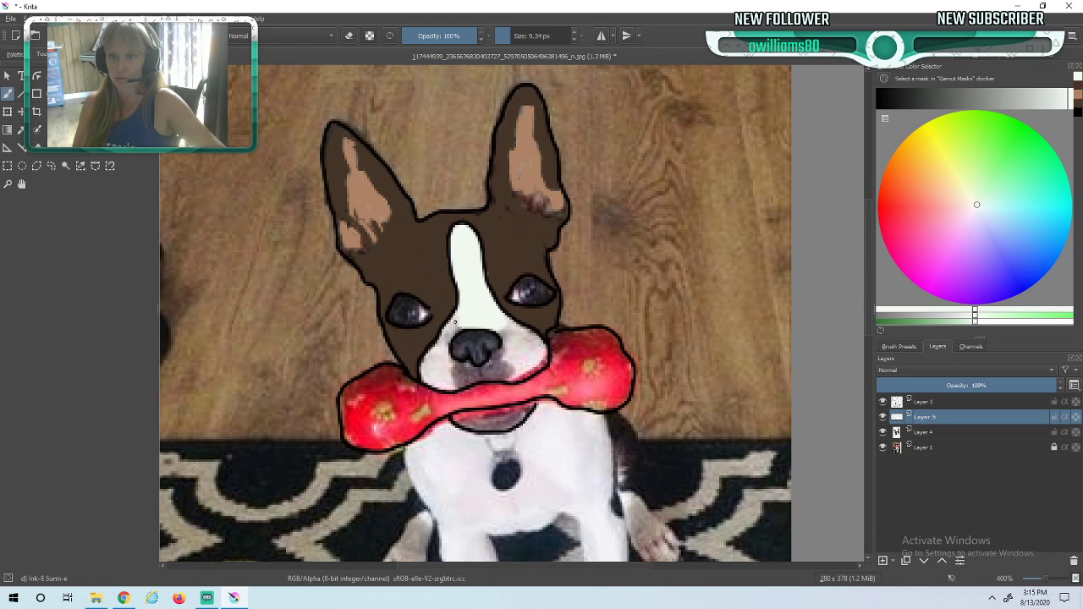
- Paint the muzzle around the nose and the chin below the toy in the same near-white
mouse_move(458, 324)
mouse_down()
mouse_move(427, 366)
mouse_move(440, 370)
mouse_move(442, 351)
mouse_move(448, 383)
mouse_up()
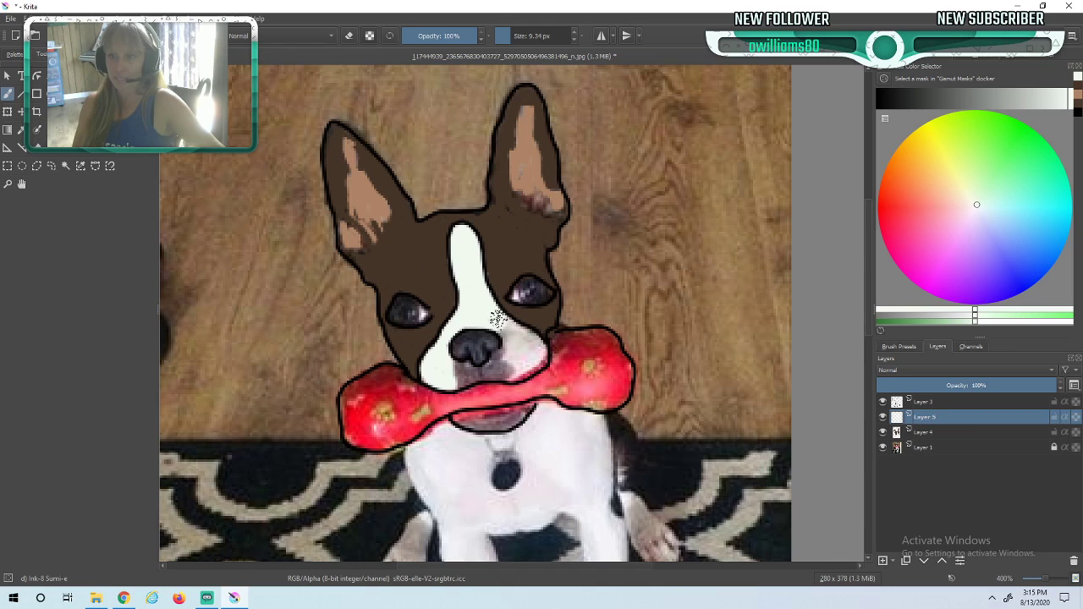
mouse_move(523, 334)
mouse_down()
mouse_move(542, 362)
mouse_move(512, 377)
mouse_move(524, 357)
mouse_up()
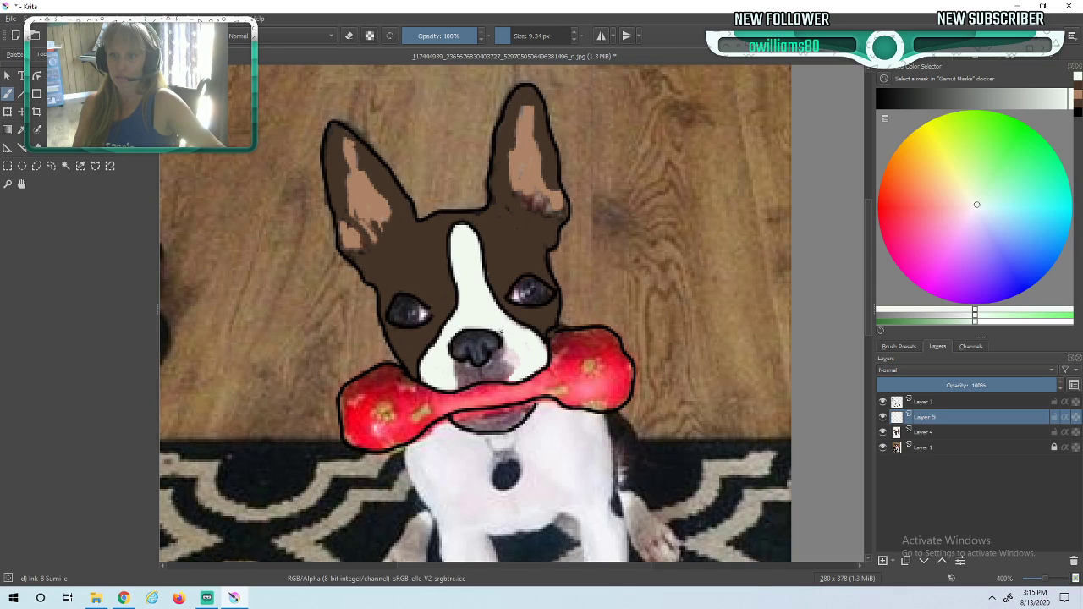
drag(497, 331, 506, 342)
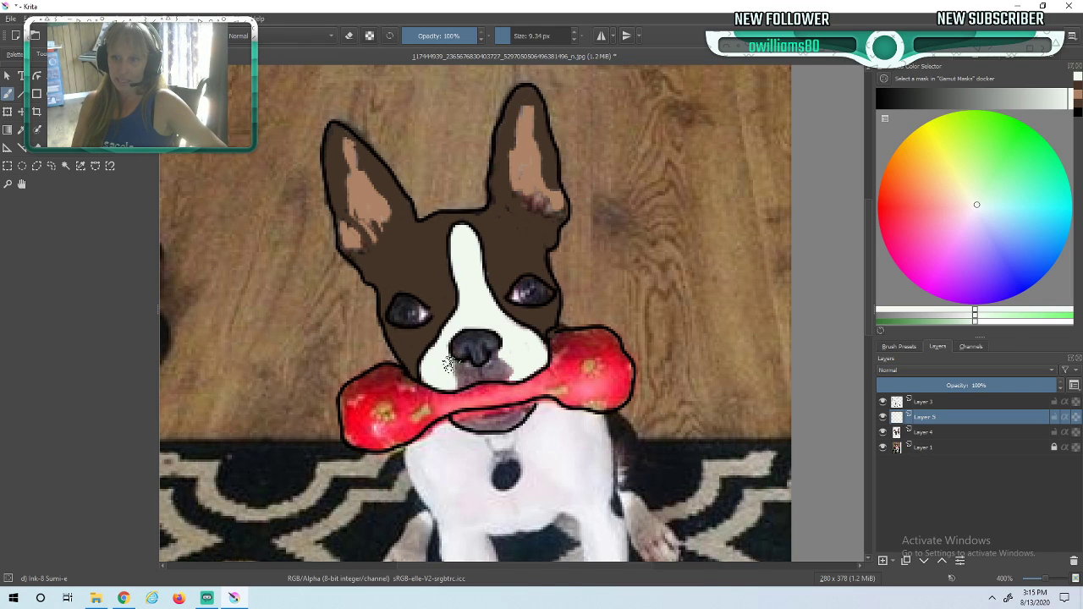
drag(453, 365, 463, 368)
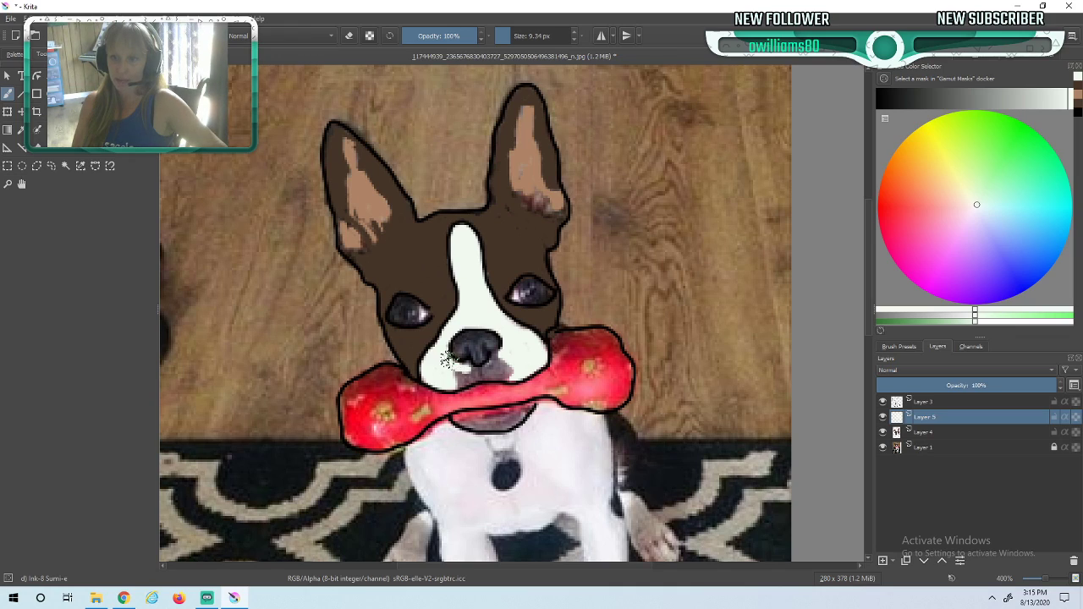
mouse_move(466, 368)
mouse_down()
mouse_move(453, 383)
mouse_move(491, 362)
mouse_up()
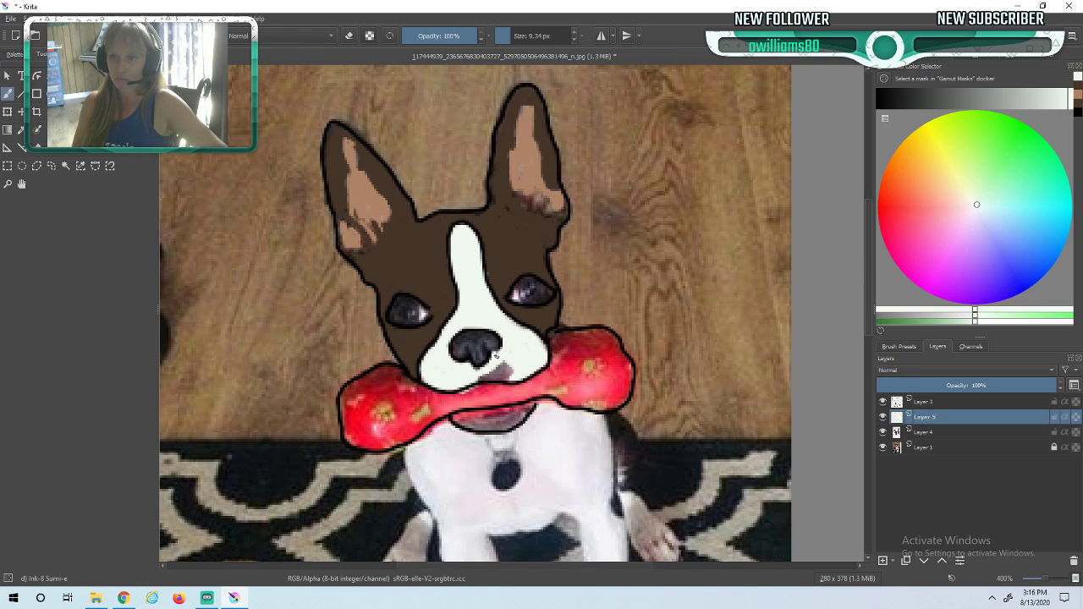
mouse_move(495, 359)
mouse_down()
mouse_move(505, 373)
mouse_move(467, 375)
mouse_move(502, 374)
mouse_up()
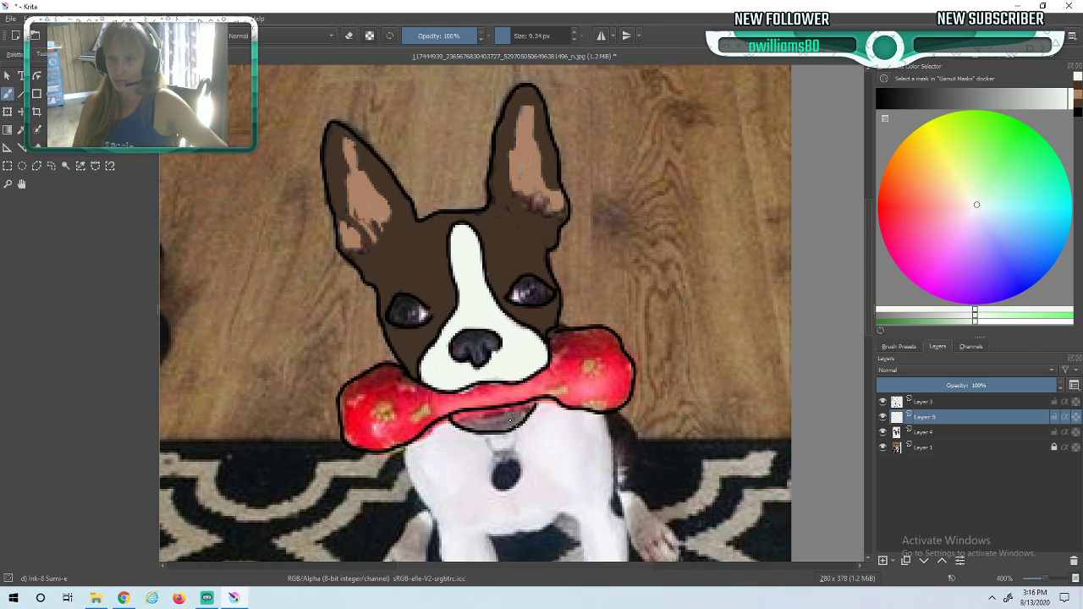
drag(529, 409, 498, 415)
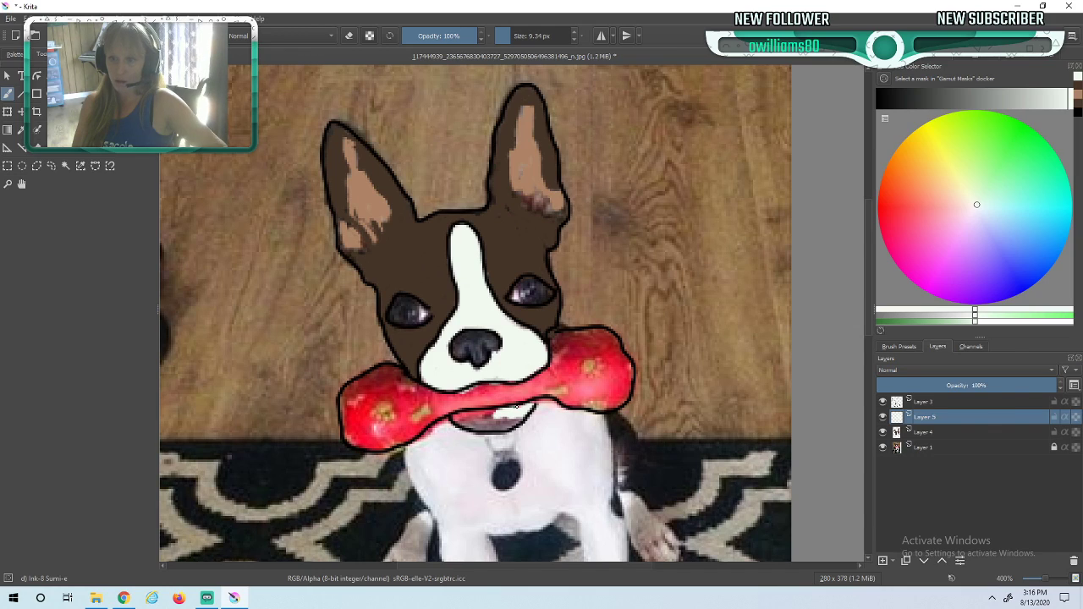
mouse_move(498, 413)
mouse_down()
mouse_move(455, 417)
mouse_move(516, 419)
mouse_move(470, 415)
mouse_up()
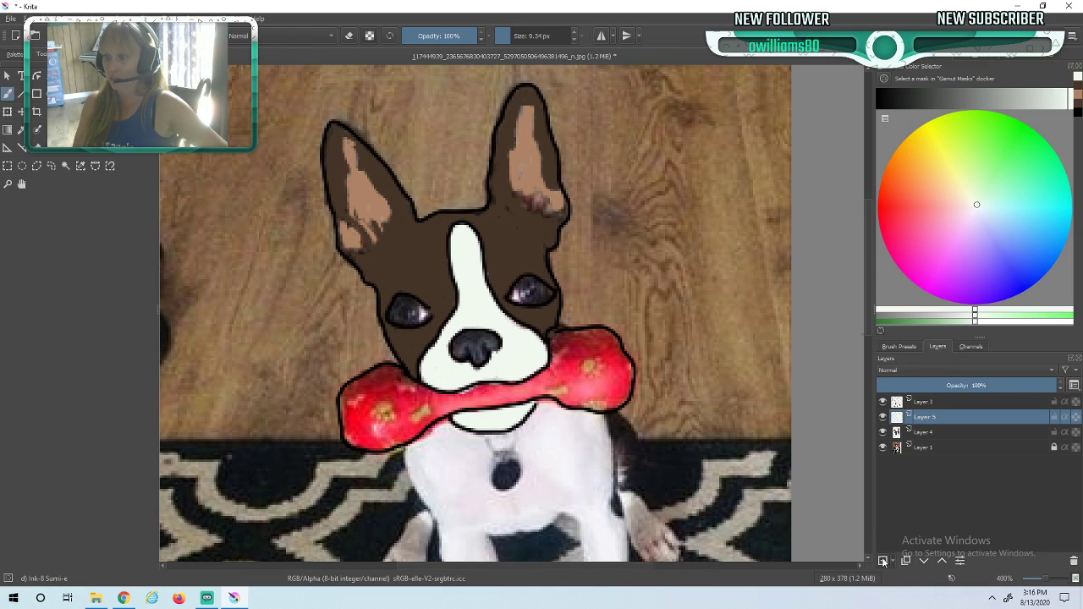
- Add a layer above Layer 5 and paint the right end of the bone toy bright red
click(883, 561)
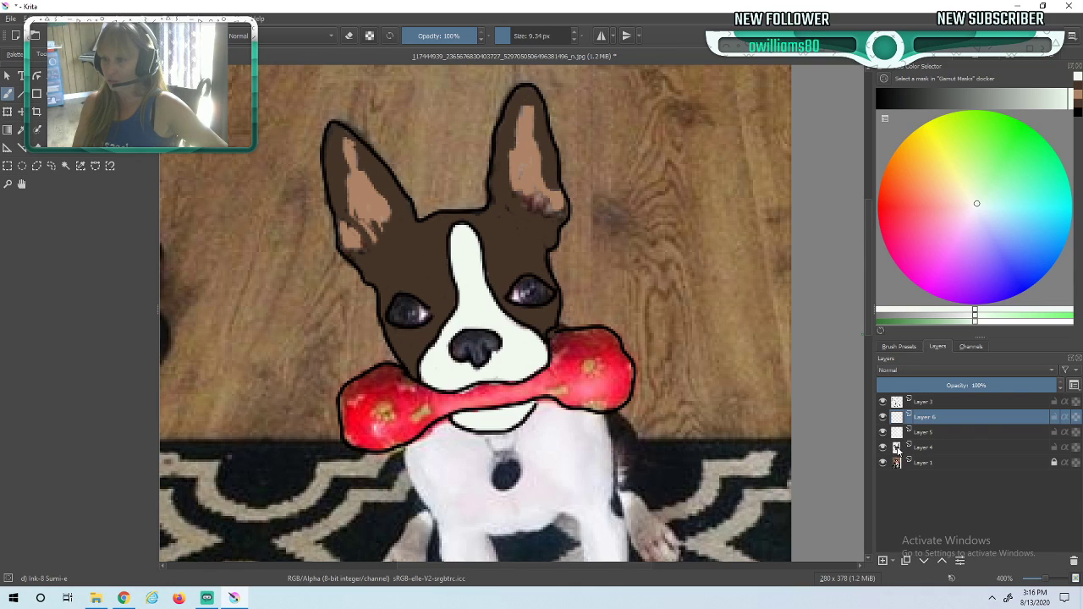
mouse_move(897, 450)
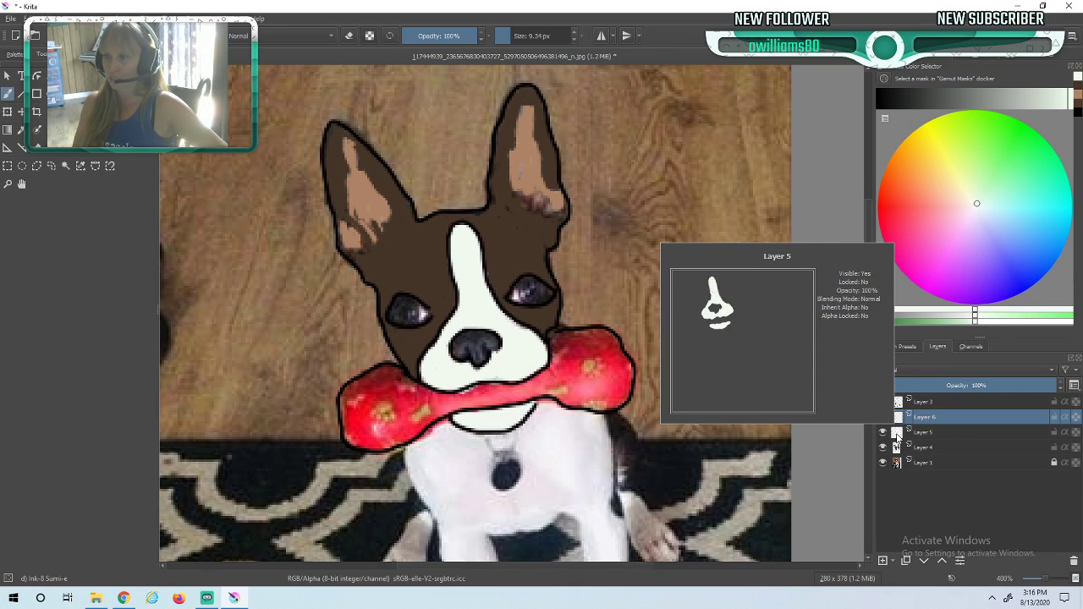
mouse_move(897, 405)
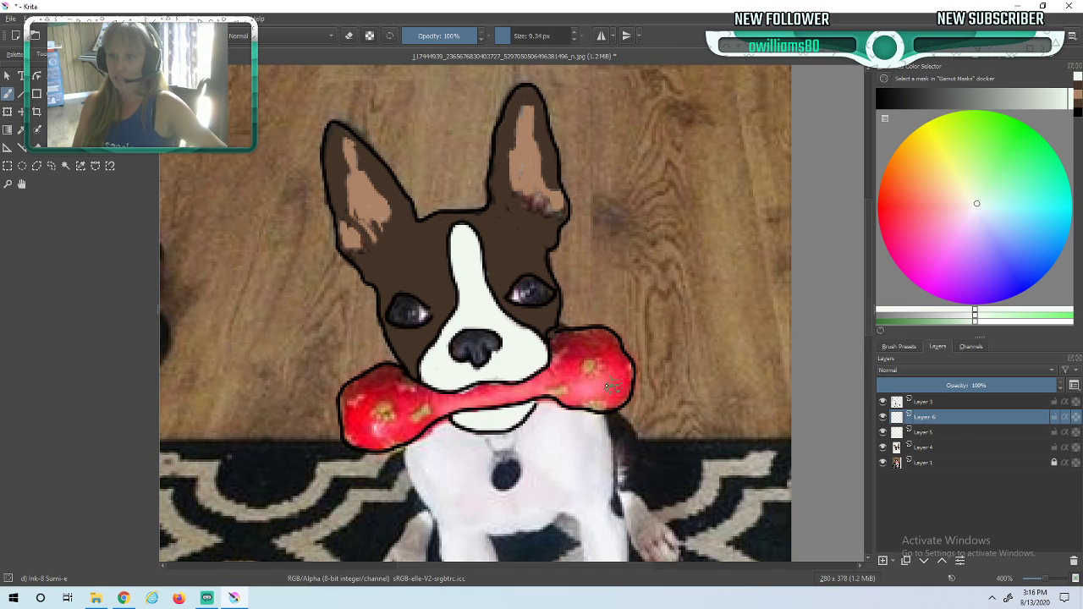
click(892, 208)
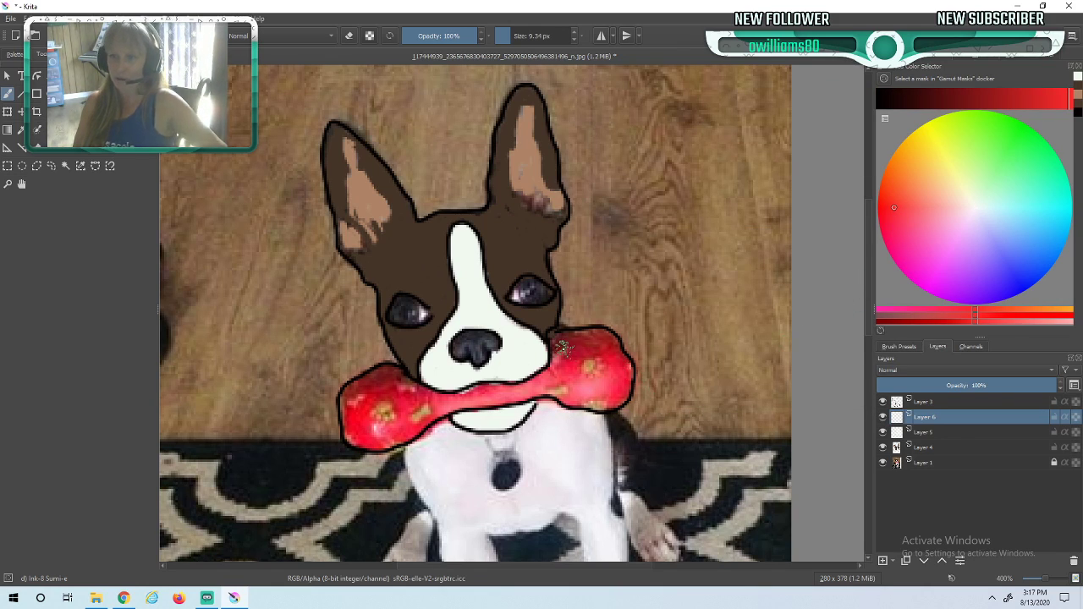
mouse_move(556, 337)
mouse_down()
mouse_move(555, 355)
mouse_move(569, 337)
mouse_move(603, 340)
mouse_move(629, 377)
mouse_move(610, 355)
mouse_move(589, 375)
mouse_move(562, 347)
mouse_move(595, 349)
mouse_move(535, 389)
mouse_move(588, 394)
mouse_move(585, 385)
mouse_move(613, 406)
mouse_up()
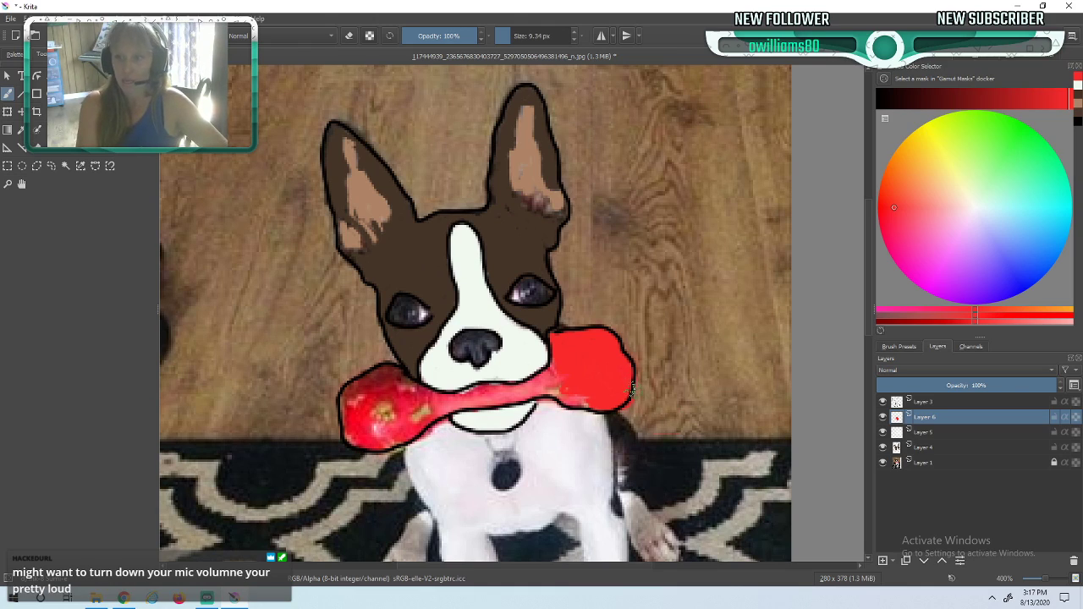
key(ctrl+z)
mouse_move(617, 394)
mouse_down()
mouse_move(580, 392)
mouse_move(601, 406)
mouse_move(585, 388)
mouse_move(600, 389)
mouse_move(610, 394)
mouse_move(539, 388)
mouse_move(585, 391)
mouse_move(548, 370)
mouse_up()
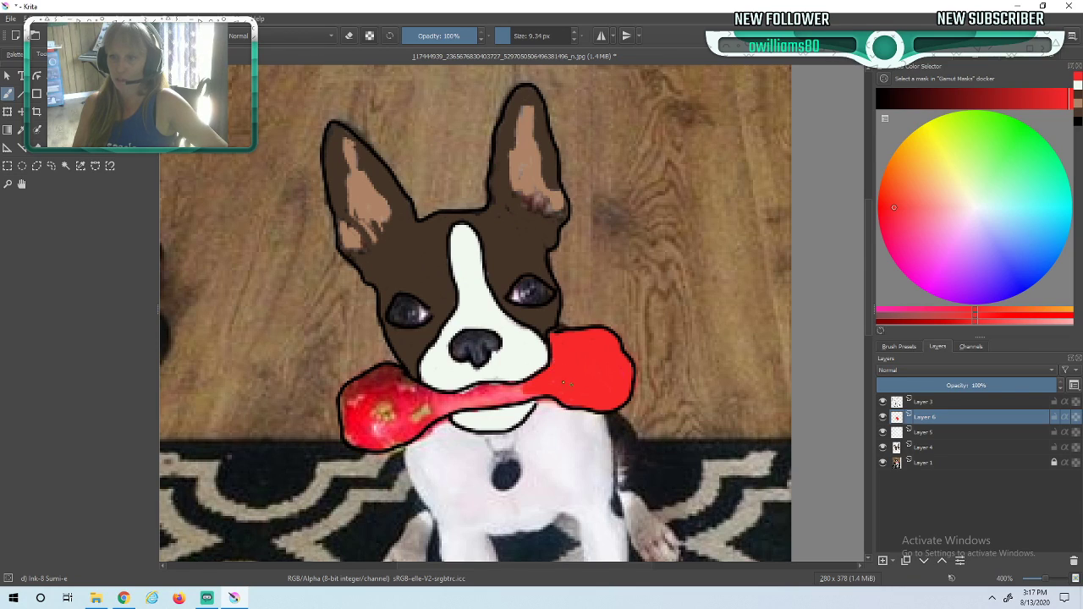
- Paint the toy's middle and left end bright red, and hide the photo on Layer 1
mouse_move(525, 384)
mouse_down()
mouse_move(468, 391)
mouse_move(531, 388)
mouse_up()
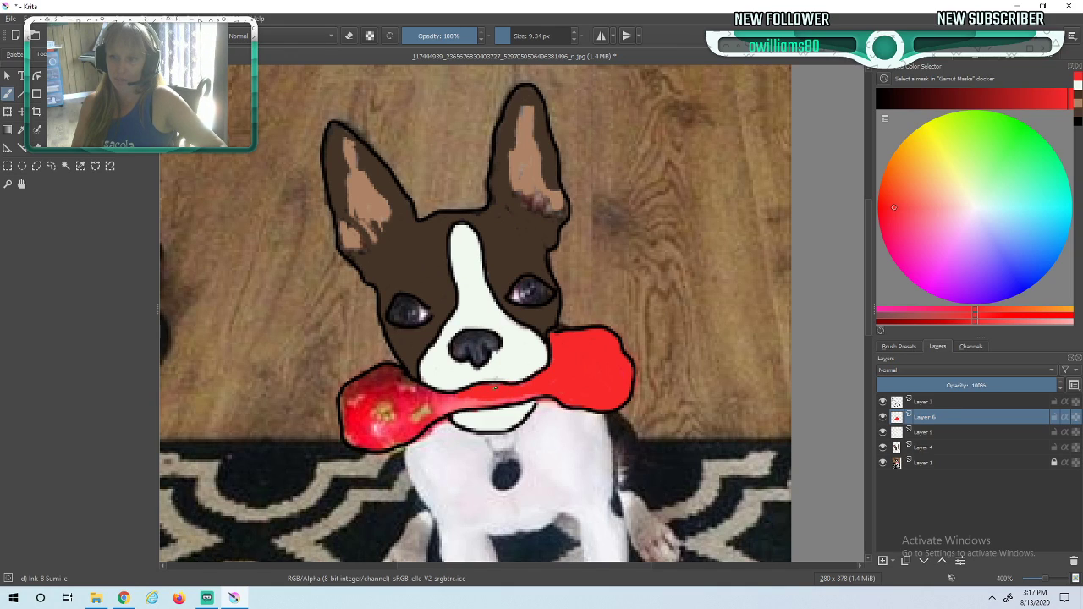
mouse_move(524, 387)
mouse_down()
mouse_move(452, 408)
mouse_move(482, 404)
mouse_move(434, 404)
mouse_move(448, 393)
mouse_move(410, 398)
mouse_move(393, 390)
mouse_move(432, 396)
mouse_move(382, 380)
mouse_move(376, 389)
mouse_move(391, 375)
mouse_move(371, 375)
mouse_move(400, 389)
mouse_move(359, 402)
mouse_move(391, 415)
mouse_move(346, 404)
mouse_move(359, 381)
mouse_move(346, 389)
mouse_move(347, 432)
mouse_move(341, 414)
mouse_move(346, 435)
mouse_move(364, 439)
mouse_move(349, 439)
mouse_move(376, 440)
mouse_move(397, 429)
mouse_move(391, 417)
mouse_move(423, 410)
mouse_up()
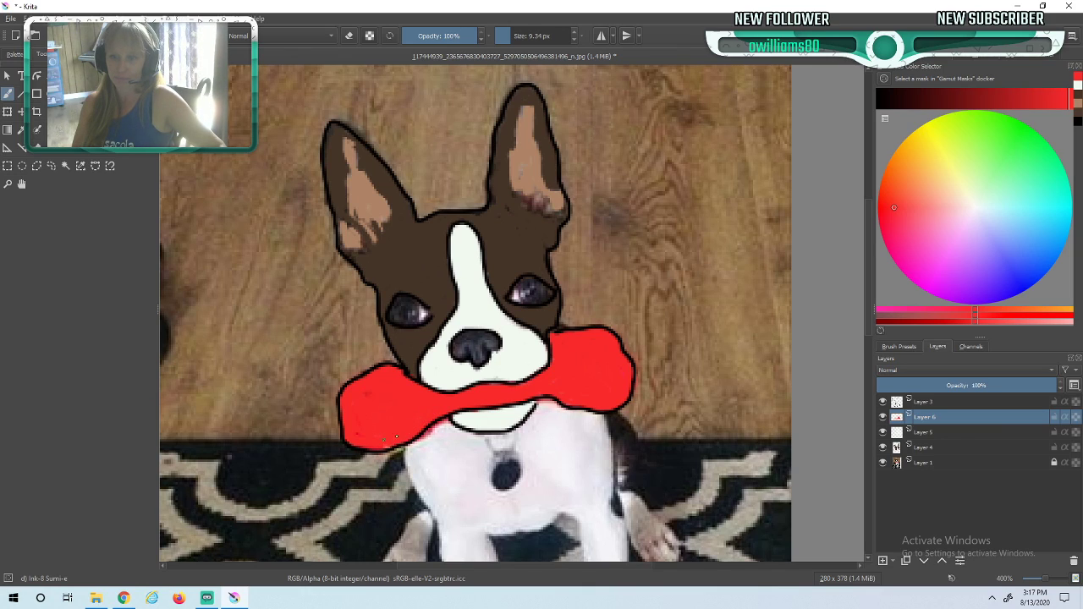
drag(378, 402, 373, 403)
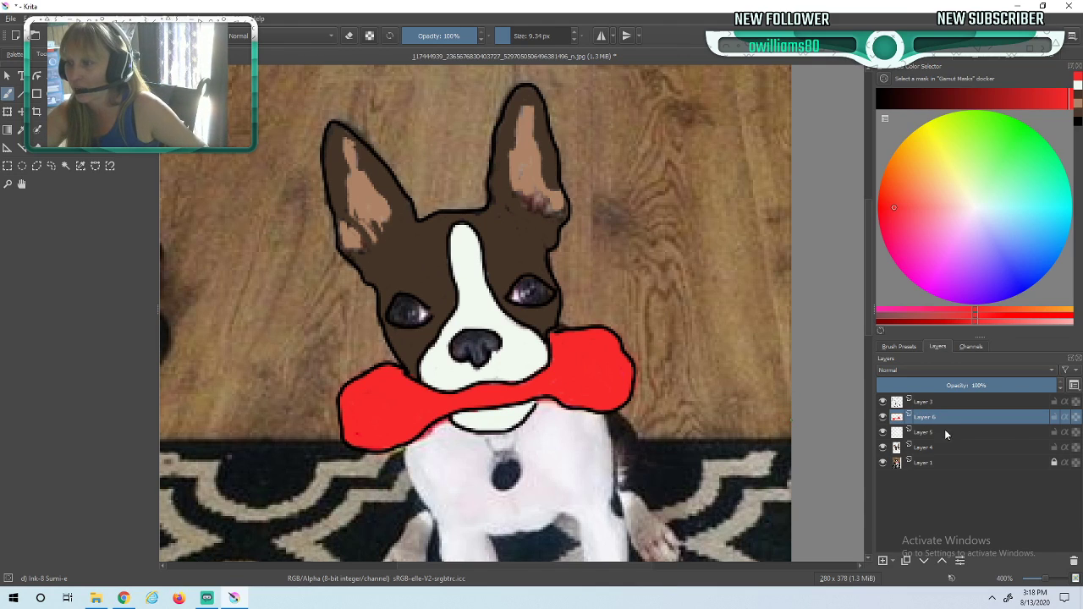
click(882, 462)
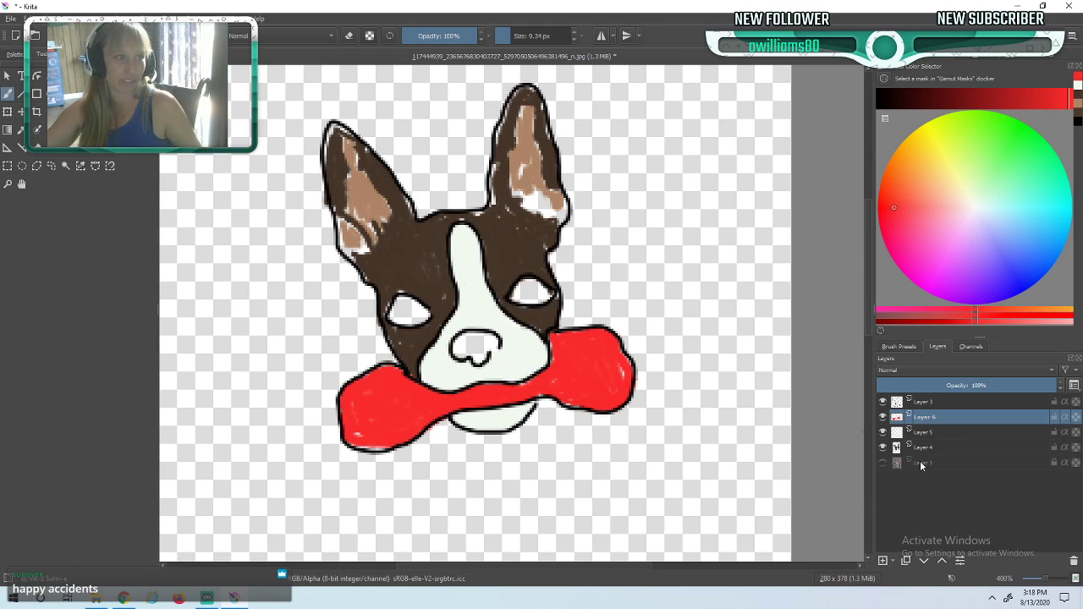
- Show the photo on Layer 1 again beneath the painted layers
mouse_move(921, 464)
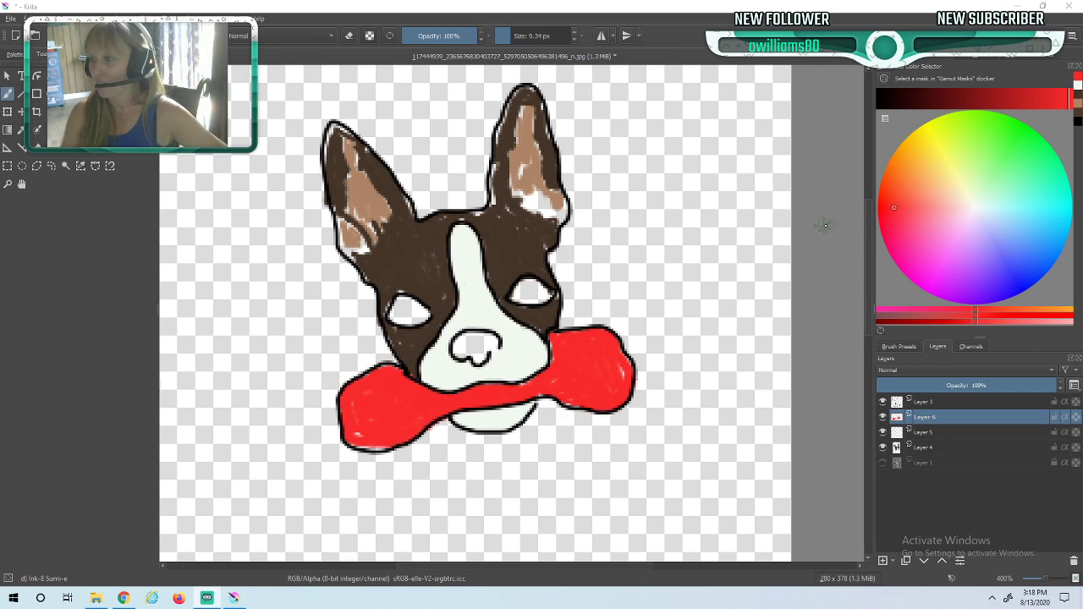
click(899, 462)
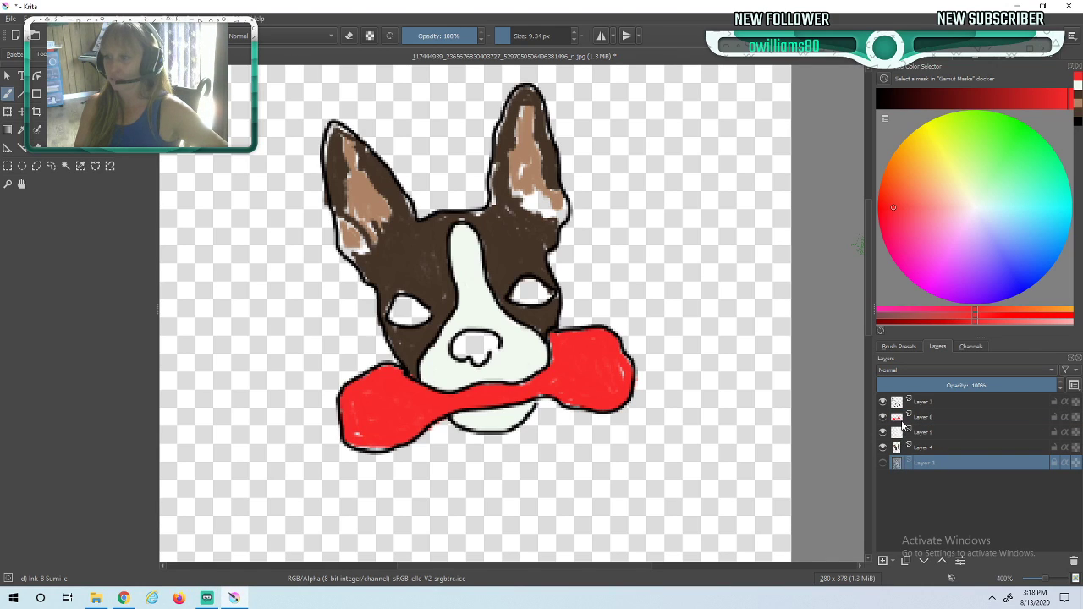
click(883, 464)
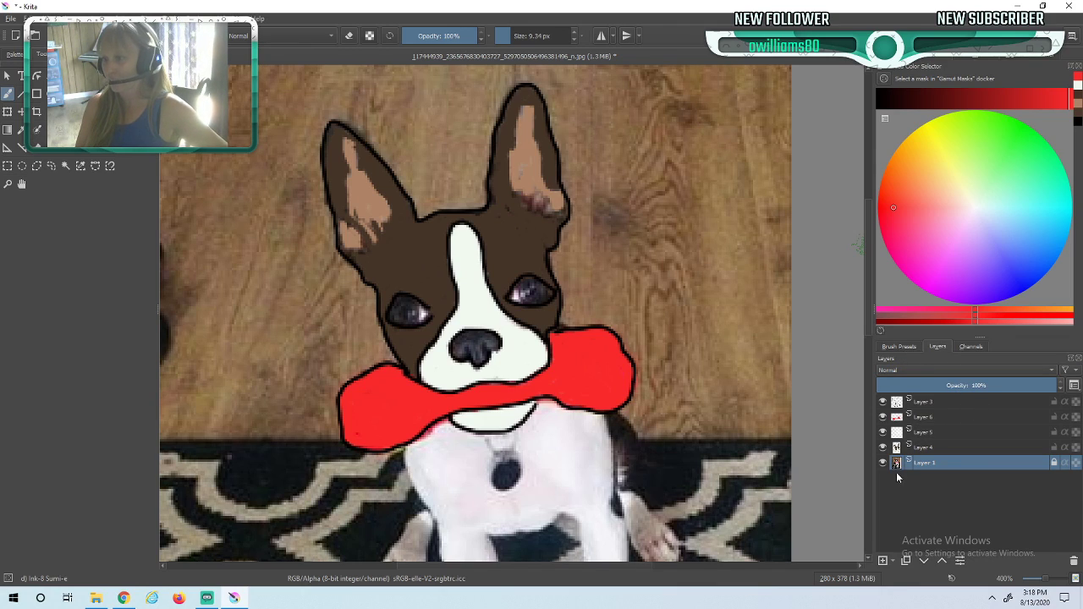
- Add a layer between Layer 3 and Layer 6 and set its blending mode to Multiply
click(883, 560)
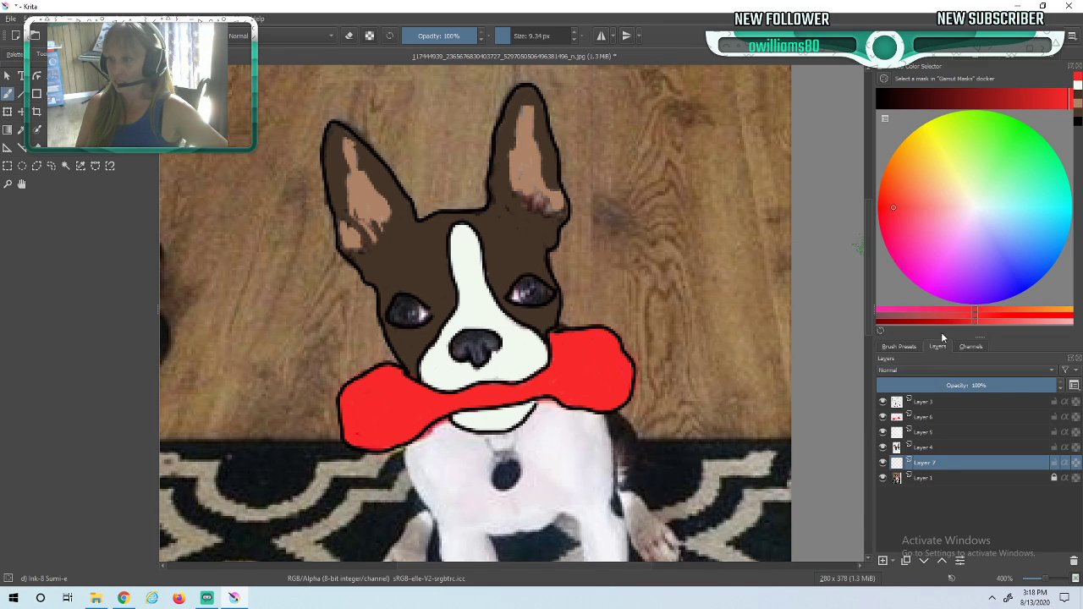
mouse_move(922, 469)
drag(923, 469, 920, 419)
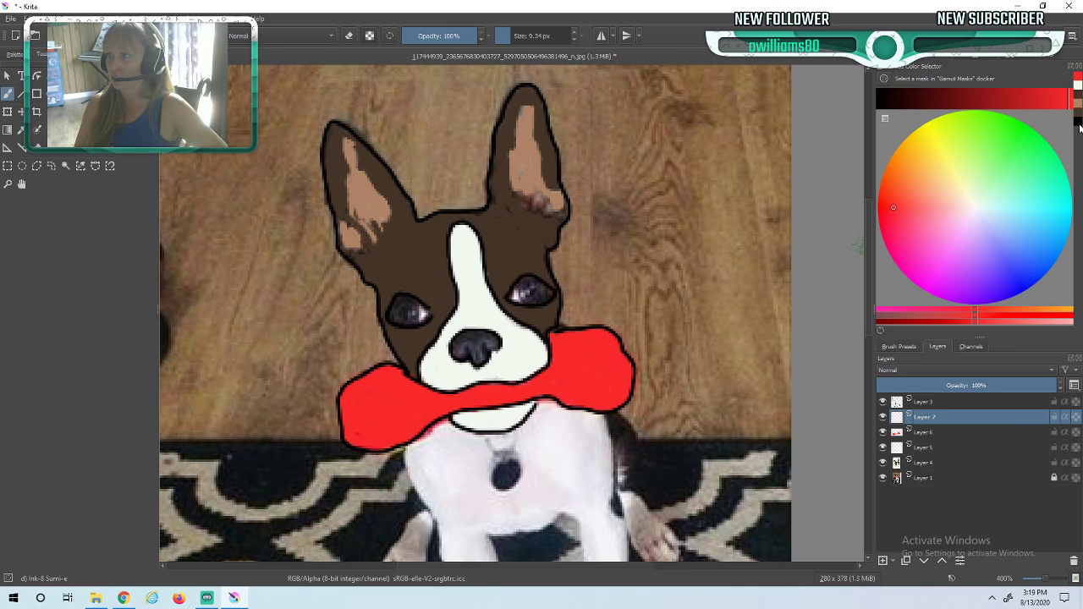
click(1054, 370)
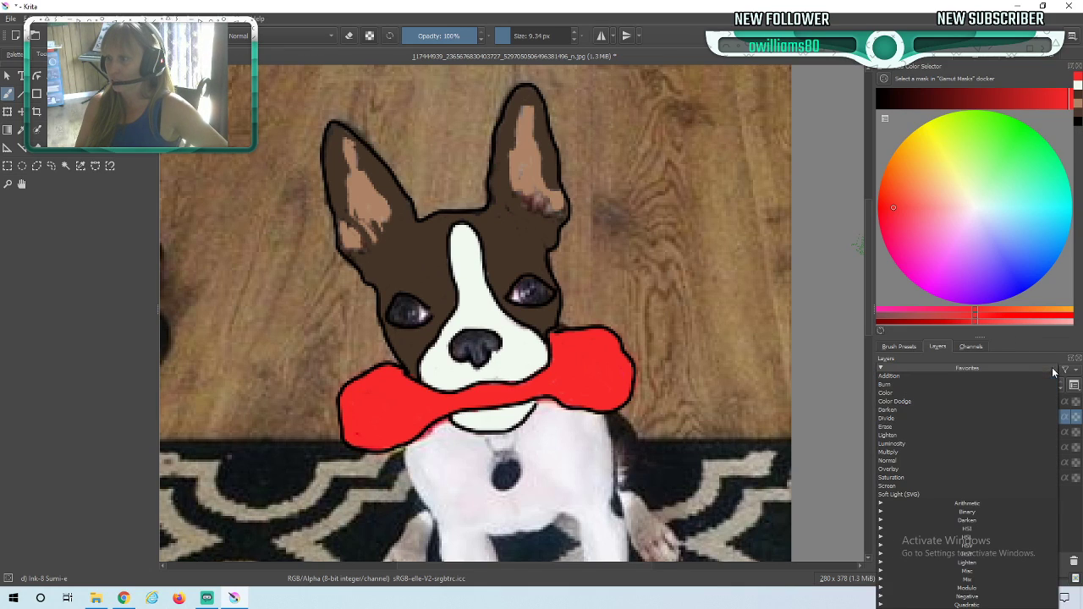
click(895, 452)
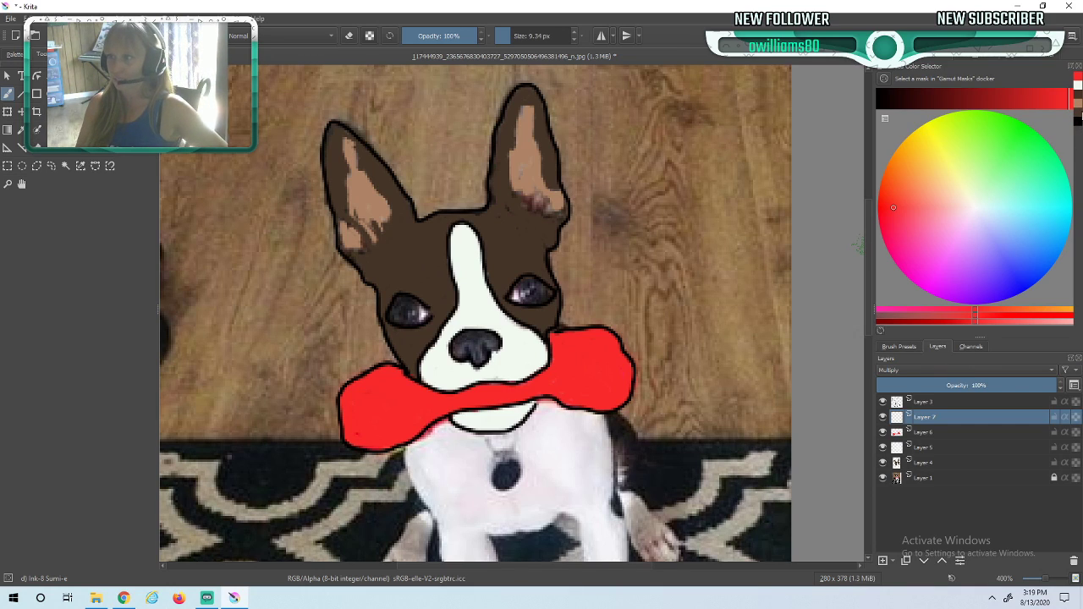
- Test black and light grey beside the nose, keep light grey as the paint colour, and switch to the b) Basic-3 Flow brush
click(1079, 123)
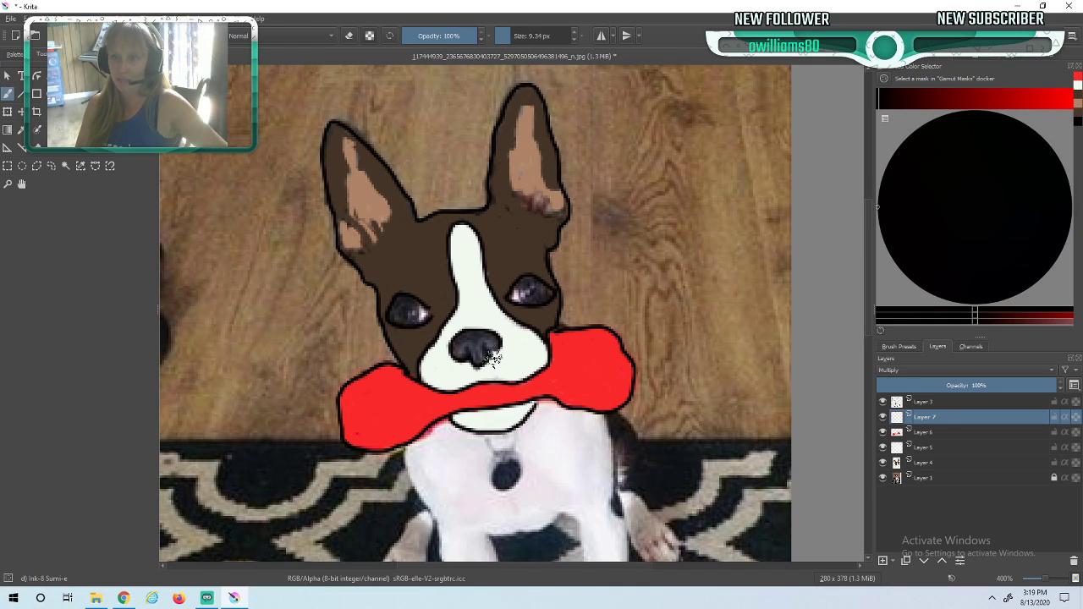
drag(479, 349, 491, 360)
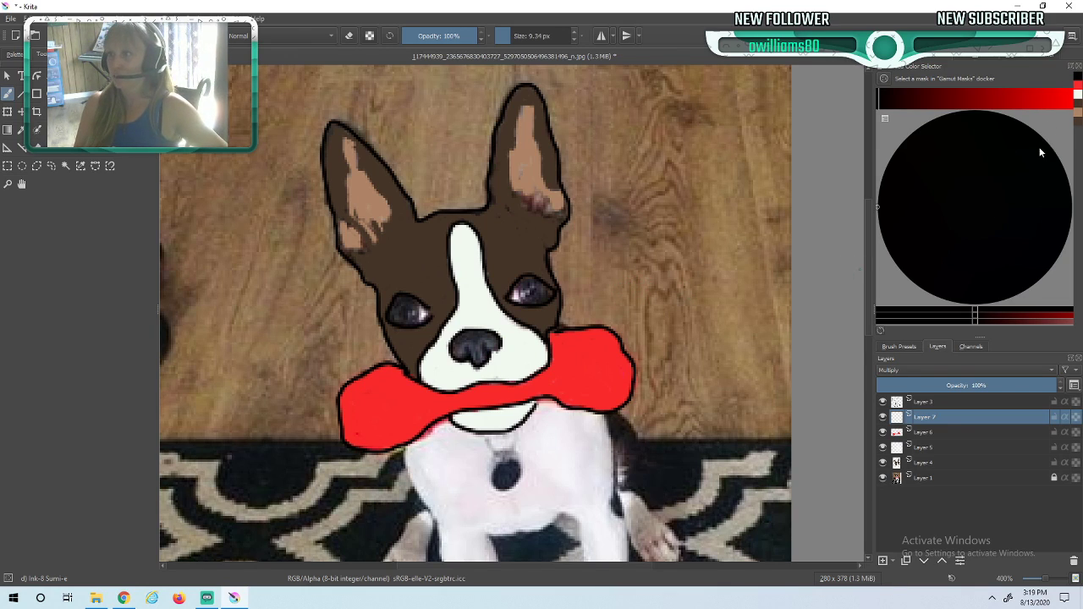
click(1077, 98)
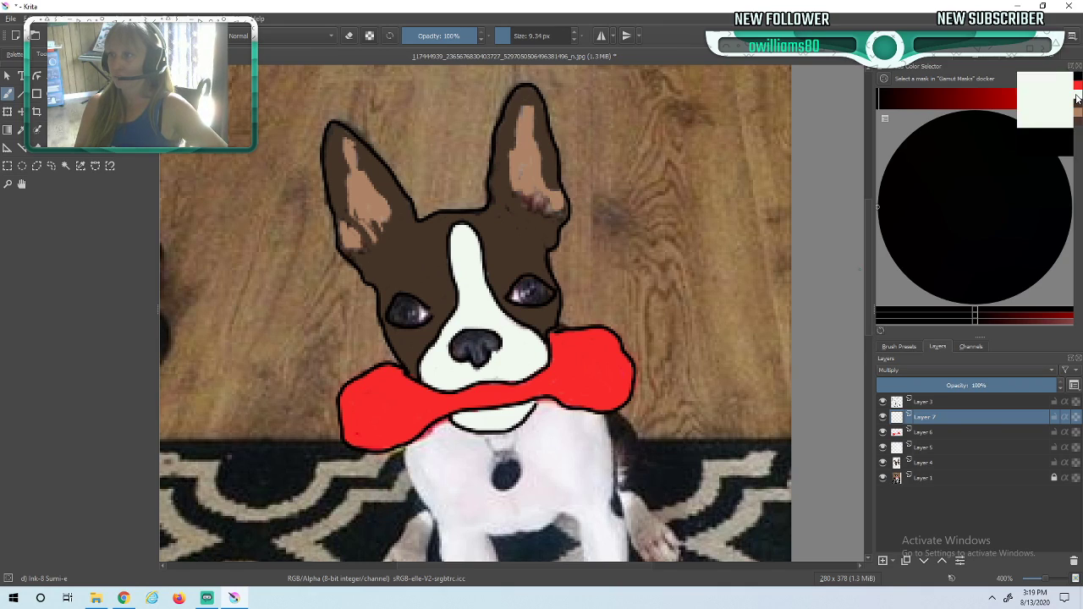
click(1009, 100)
drag(1023, 97, 1029, 104)
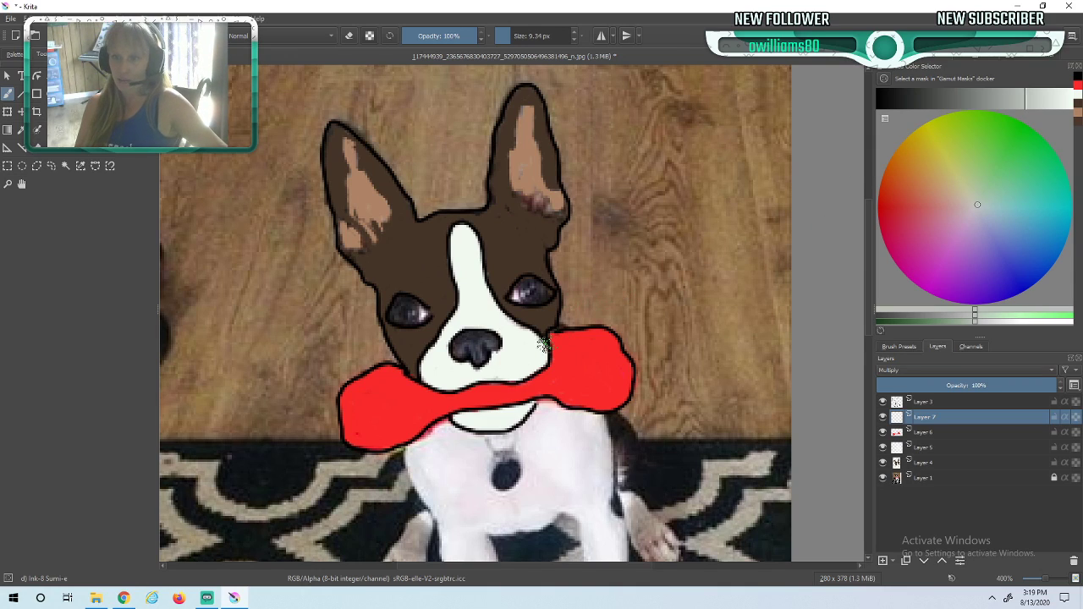
click(491, 361)
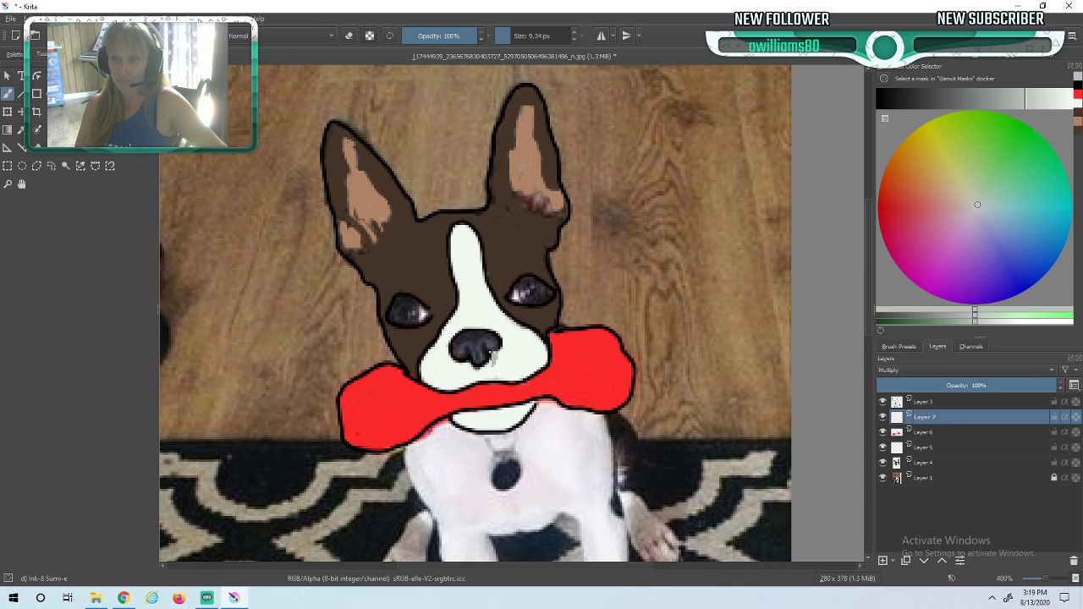
drag(492, 364, 491, 369)
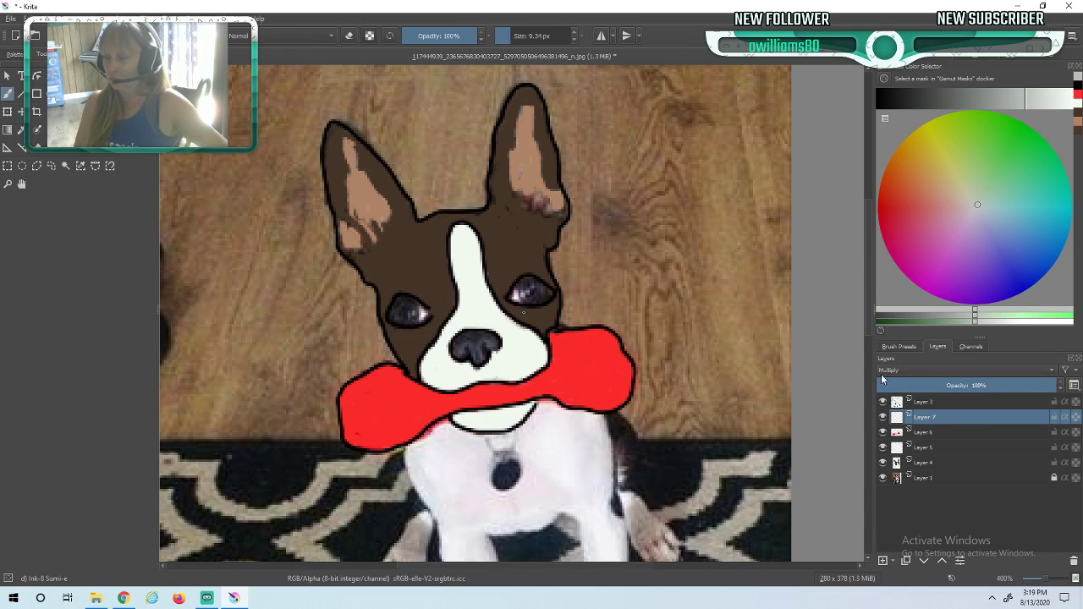
click(899, 347)
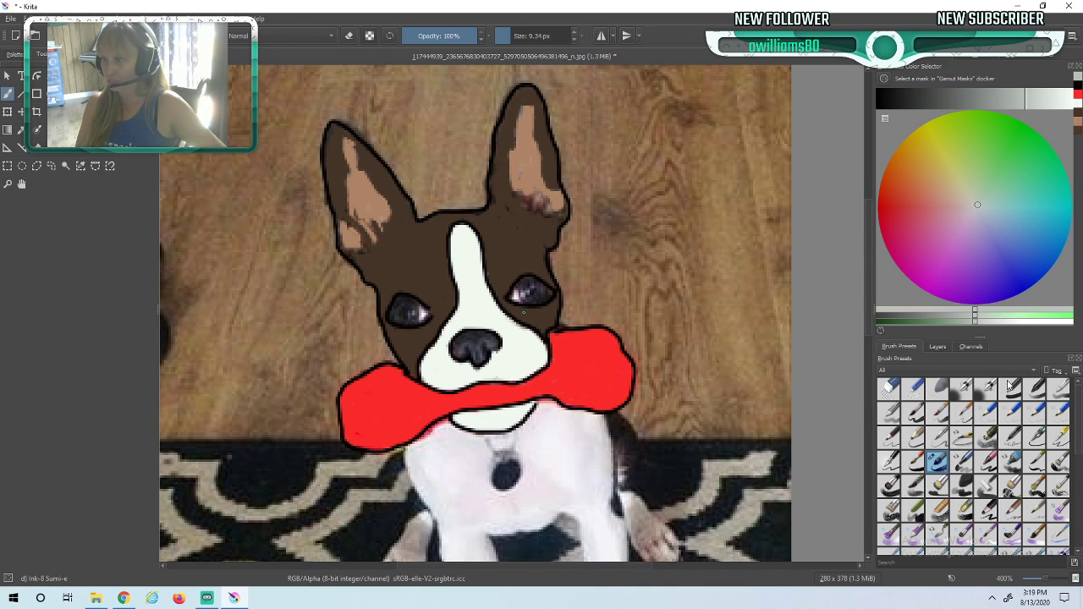
click(1060, 391)
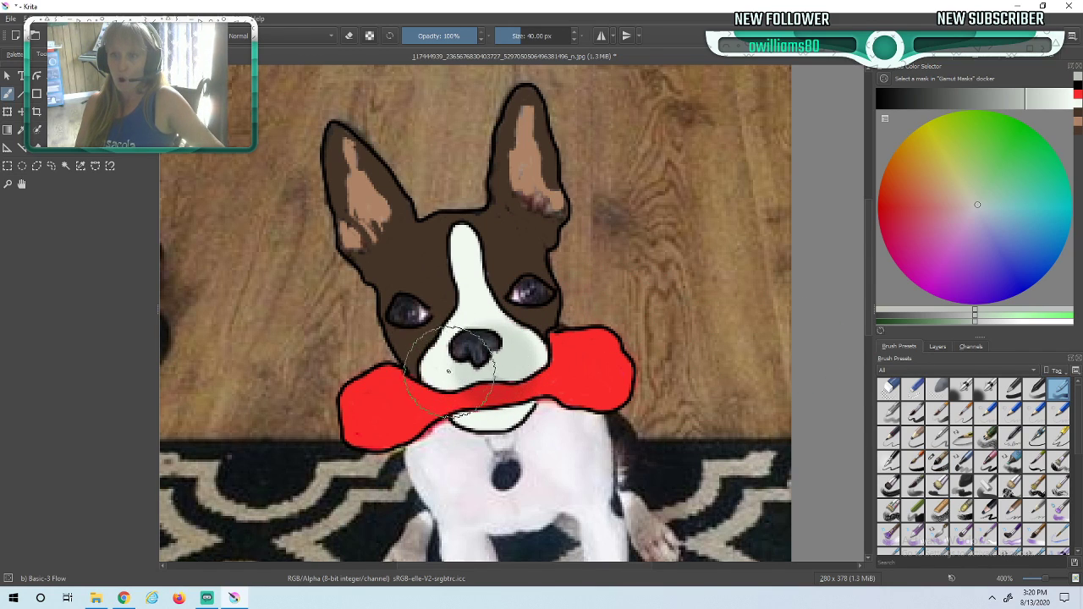
- Try shading the muzzle and chin in light grey with the 40 px brush, and undo those strokes
drag(461, 372, 467, 366)
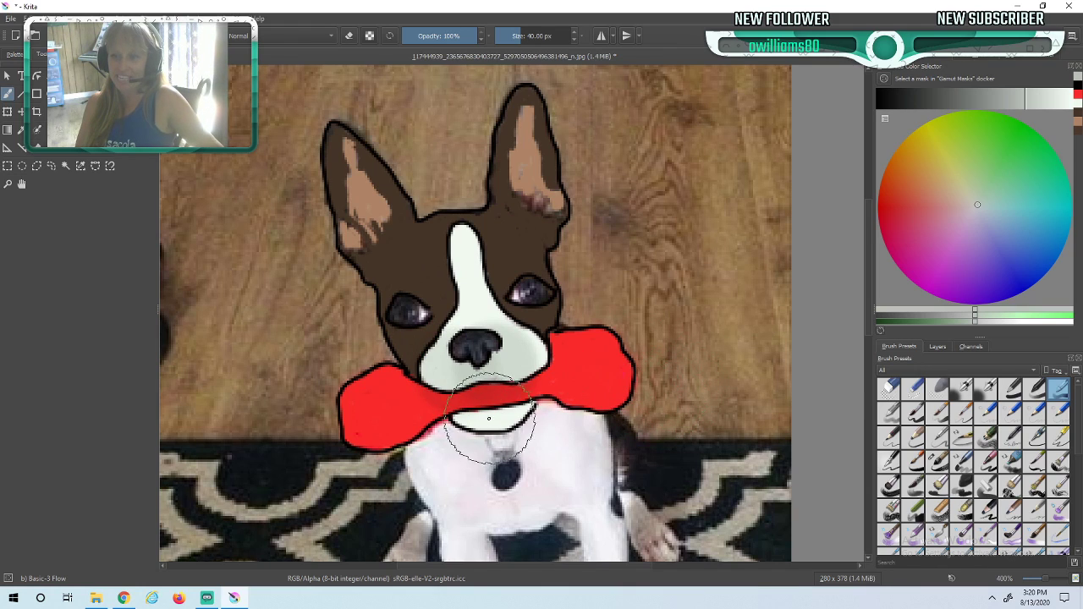
mouse_move(494, 420)
mouse_down()
mouse_move(507, 415)
mouse_move(483, 414)
mouse_move(519, 410)
mouse_up()
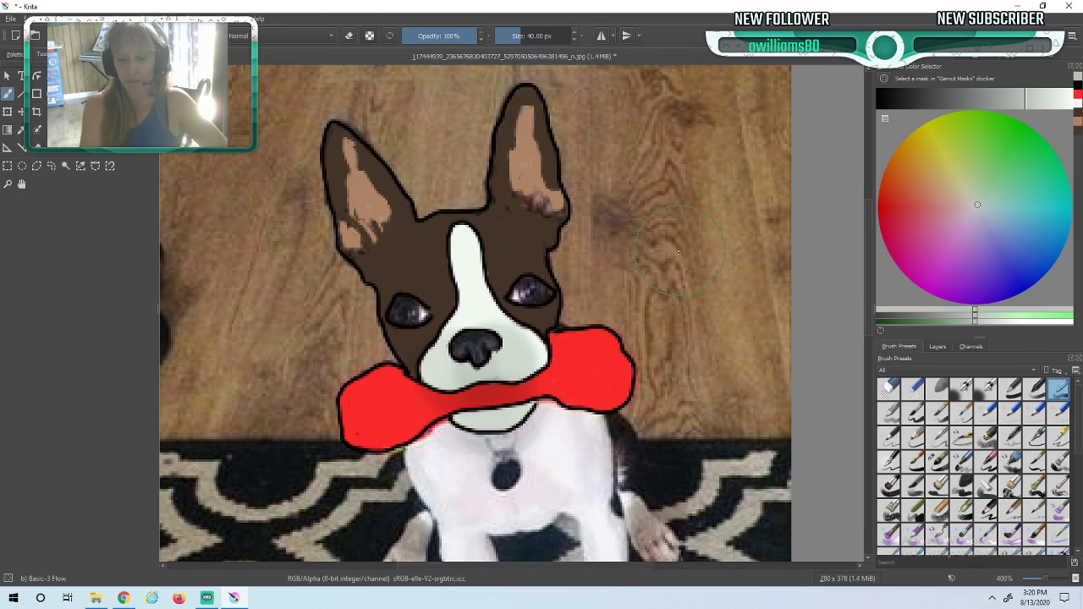
key(ctrl+z)
key(ctrl+z)
key(ctrl+z)
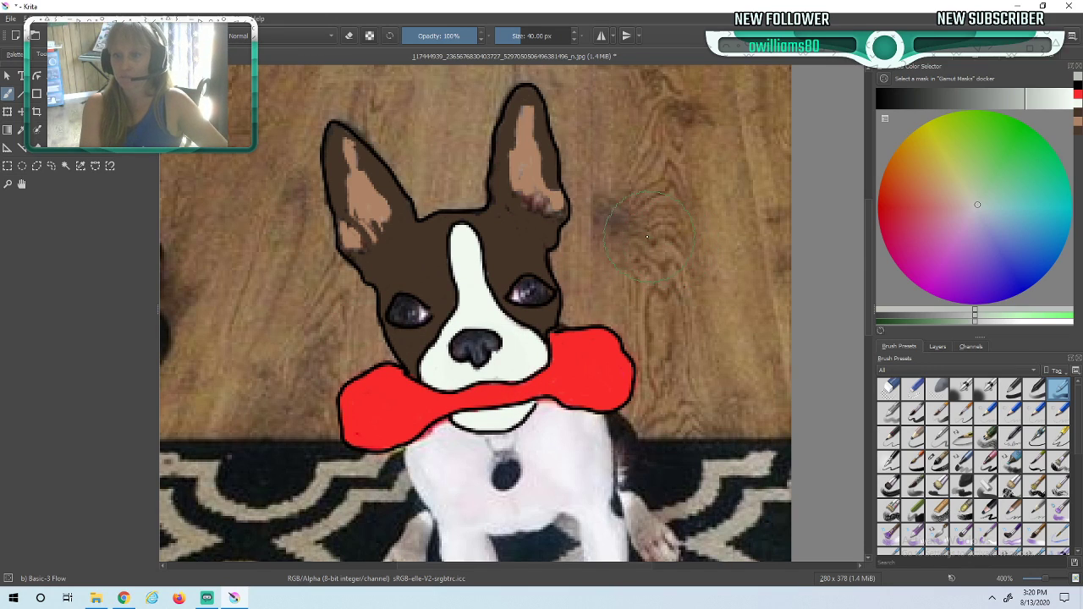
- Set the brush size to 3.94 px and shade the muzzle, chin, brown face and both ears with light grey
click(506, 36)
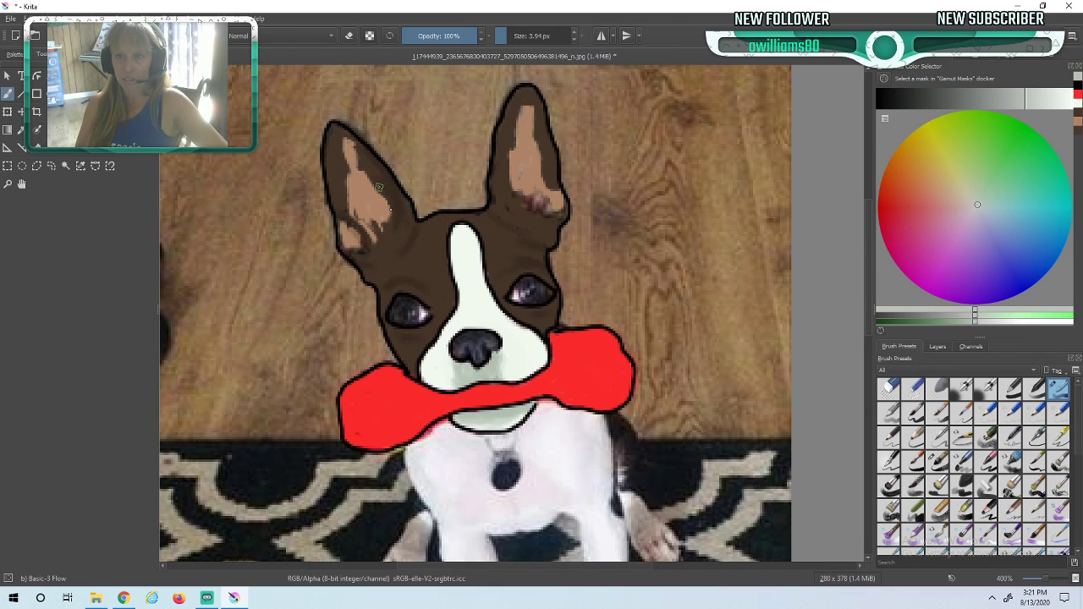
mouse_move(386, 221)
mouse_down()
mouse_move(376, 186)
mouse_move(381, 226)
mouse_move(357, 217)
mouse_move(374, 244)
mouse_up()
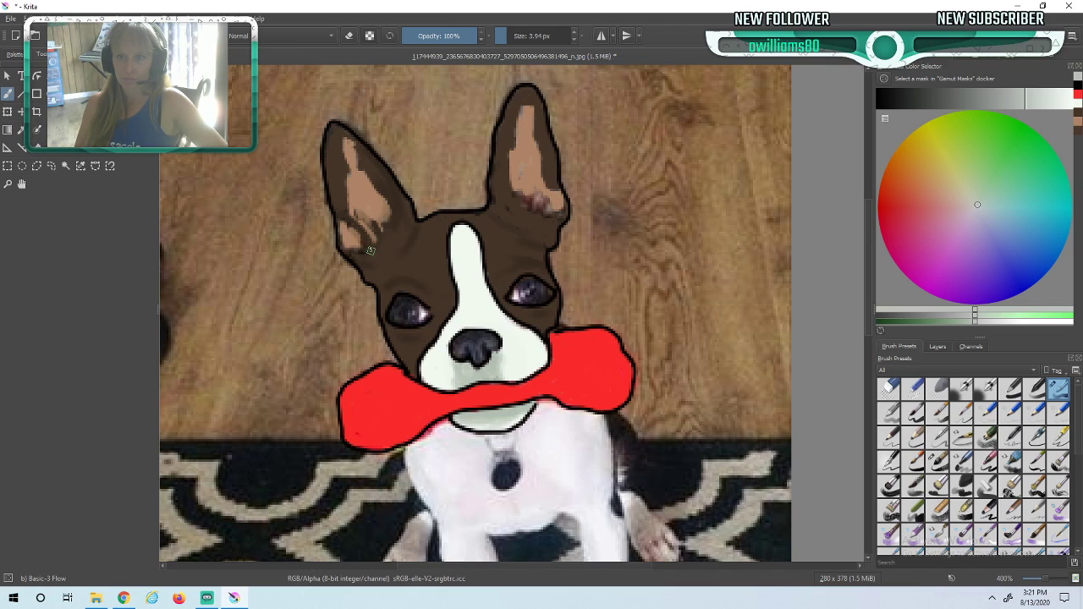
drag(358, 207, 359, 159)
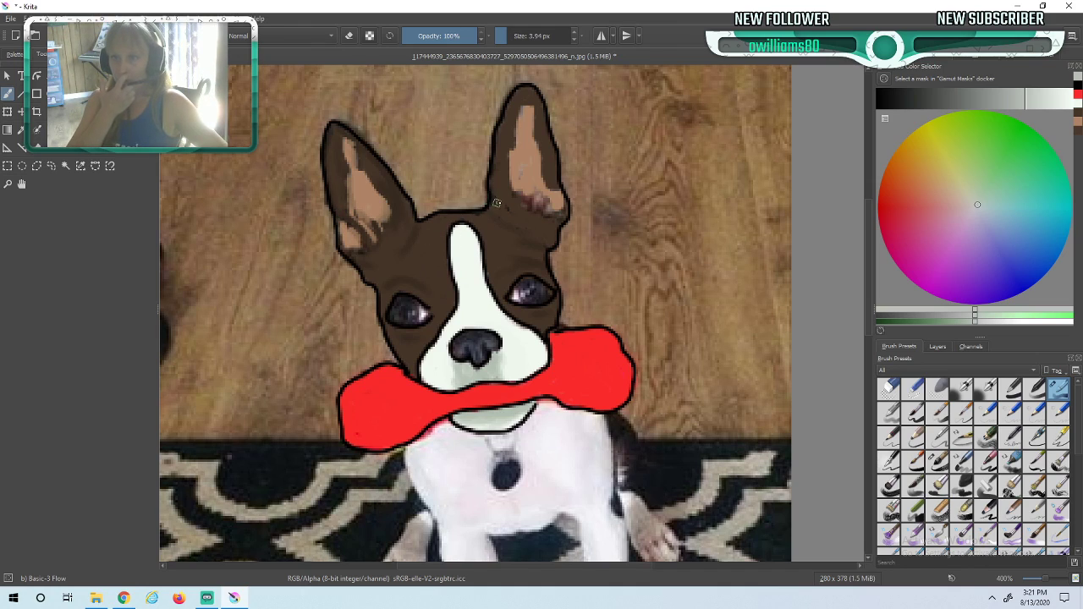
click(517, 115)
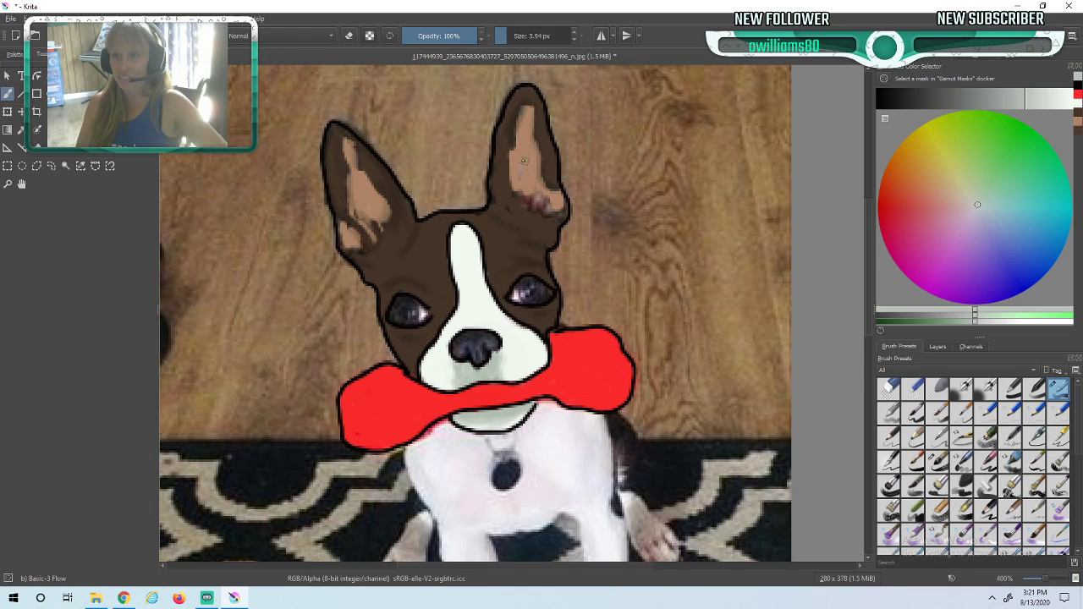
drag(531, 202, 511, 191)
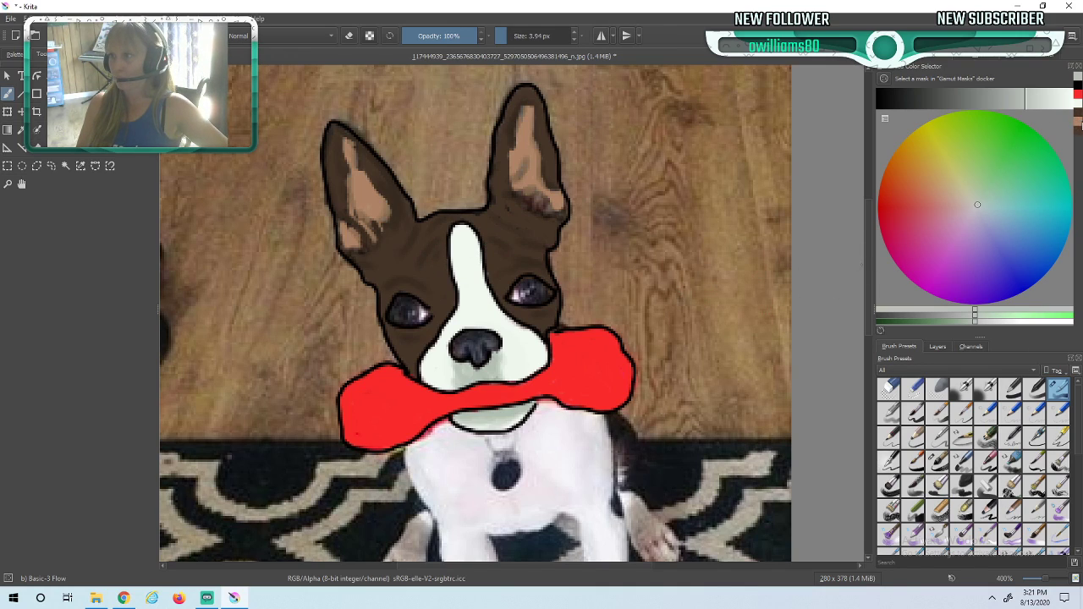
- Deepen the ears' inner areas with tan and shade their dark fur with dark brown
click(938, 189)
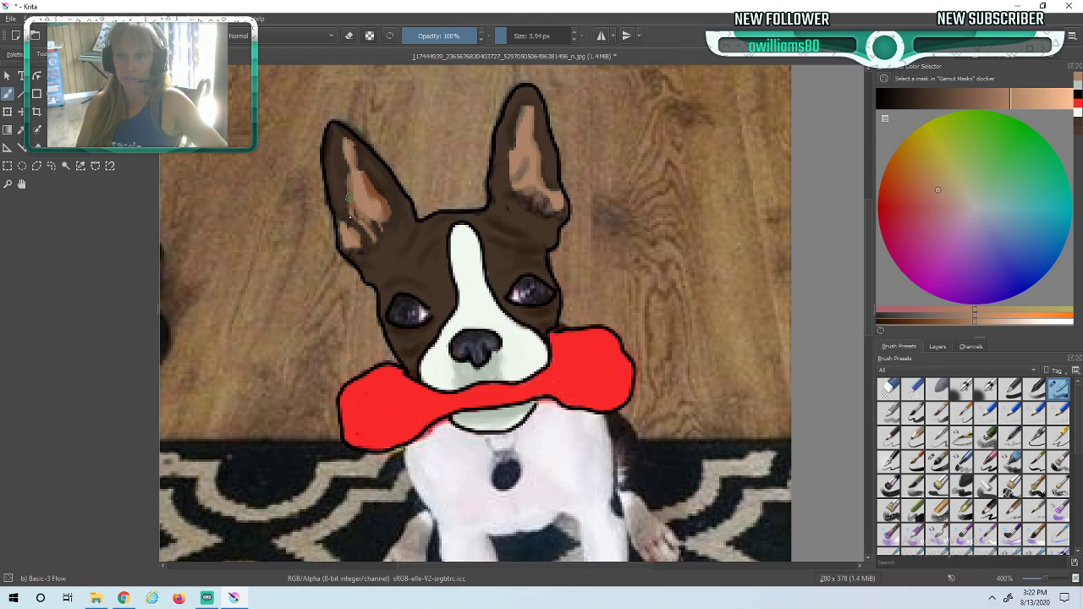
scroll(443, 276, down, 2)
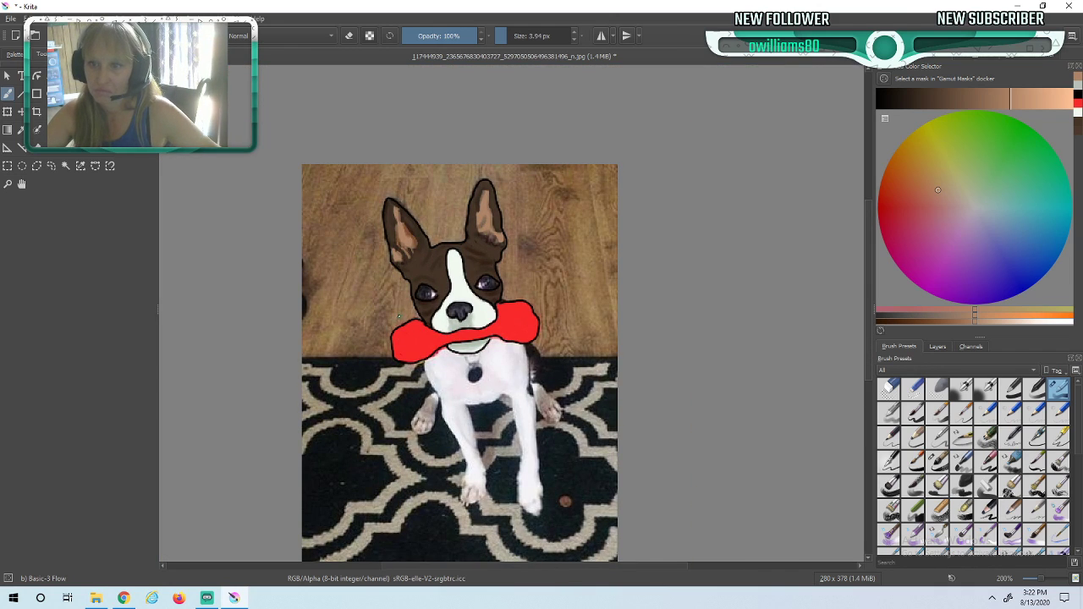
scroll(398, 317, up, 2)
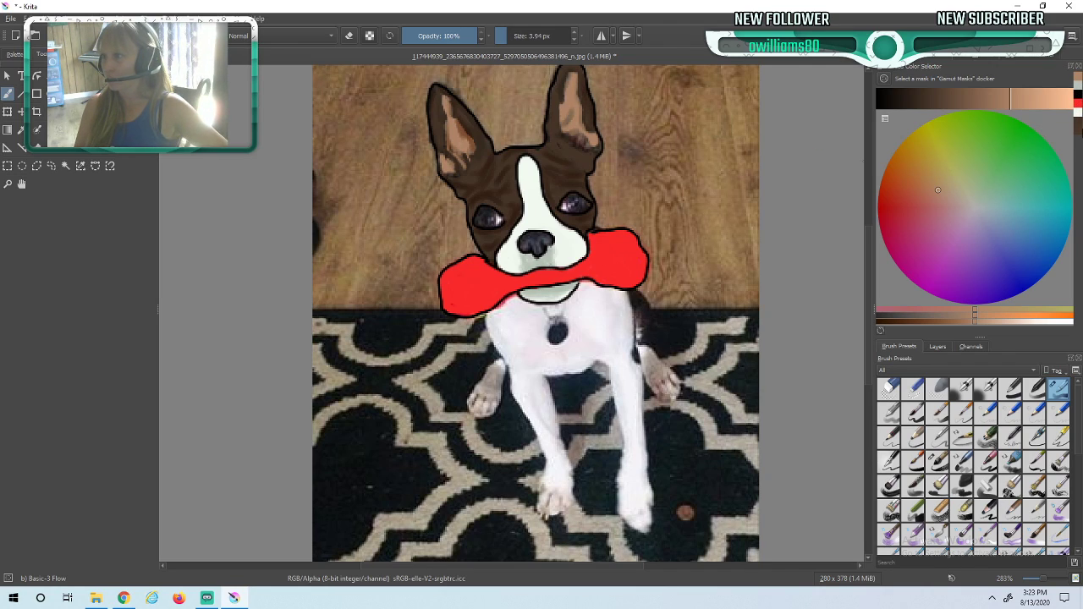
click(1080, 131)
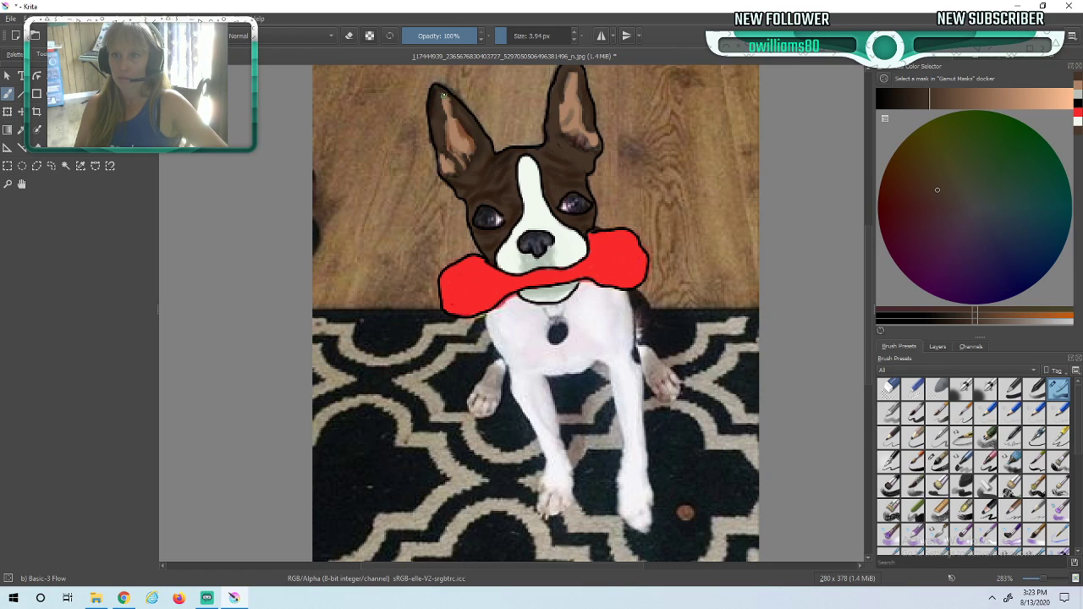
mouse_move(440, 111)
mouse_down()
mouse_move(441, 151)
mouse_move(461, 176)
mouse_move(439, 173)
mouse_move(476, 156)
mouse_up()
mouse_move(558, 96)
mouse_down()
mouse_move(561, 141)
mouse_move(564, 85)
mouse_up()
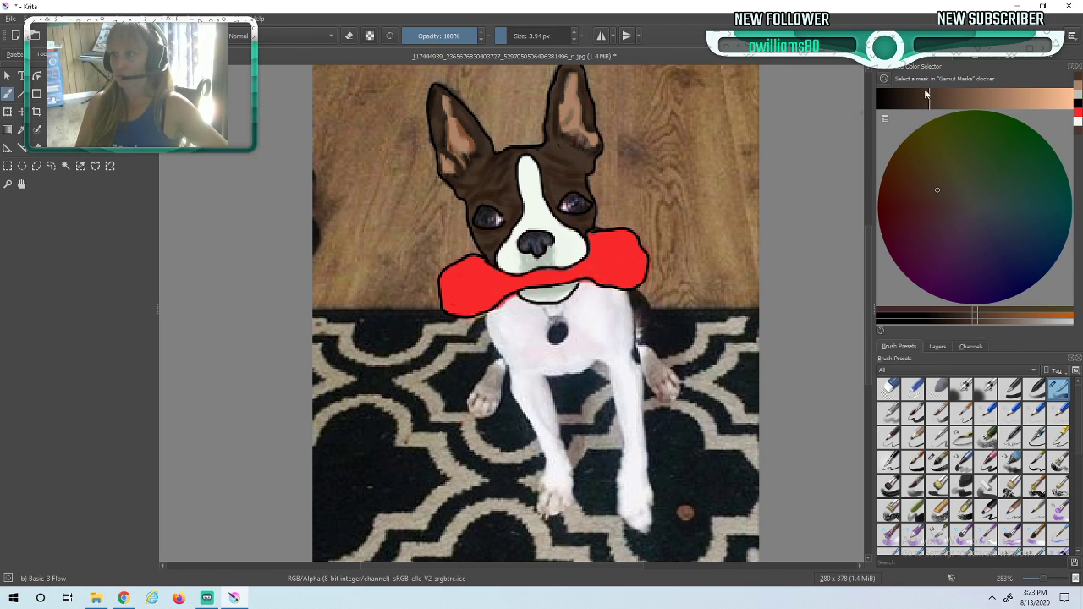
- Shade the lower edge of the bone toy with bright red on the multiply layer
click(1078, 114)
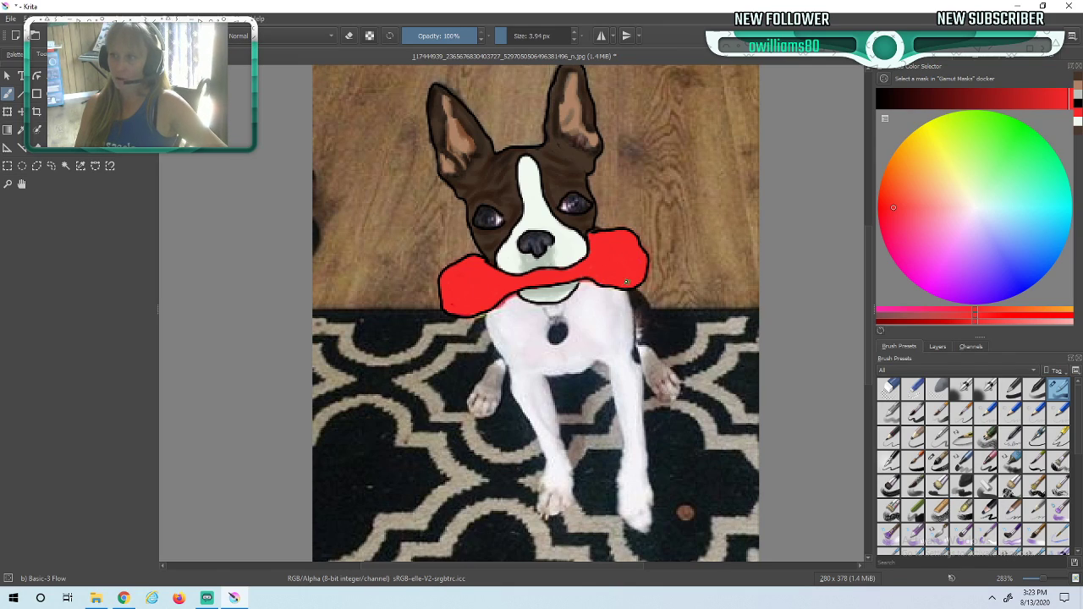
drag(637, 278, 641, 276)
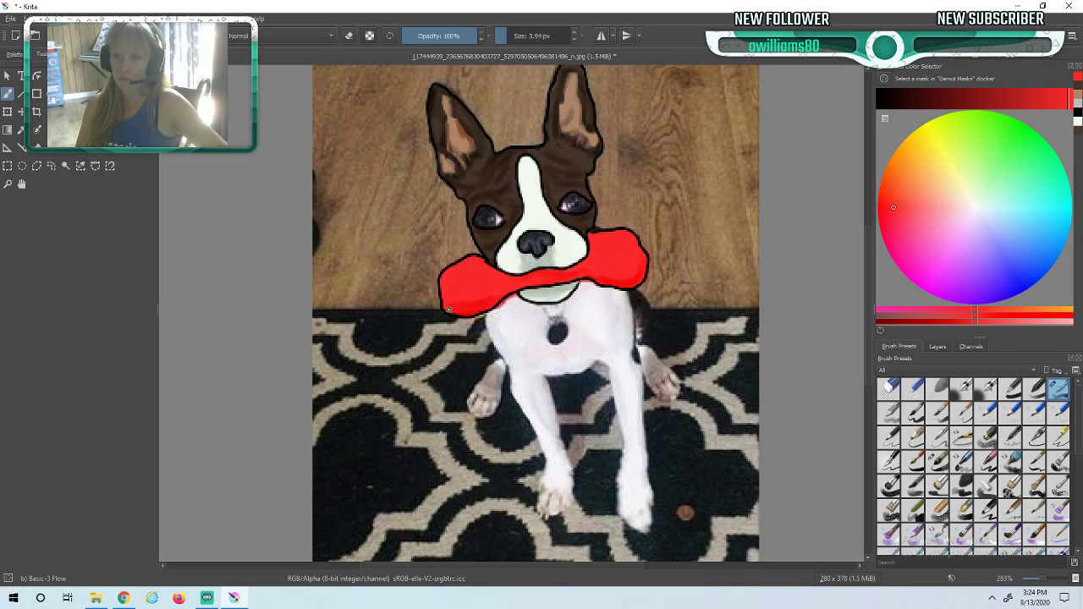
- Make Layer 6 active, choose bright green and switch to the Ink-3 Gpen brush preset
click(937, 347)
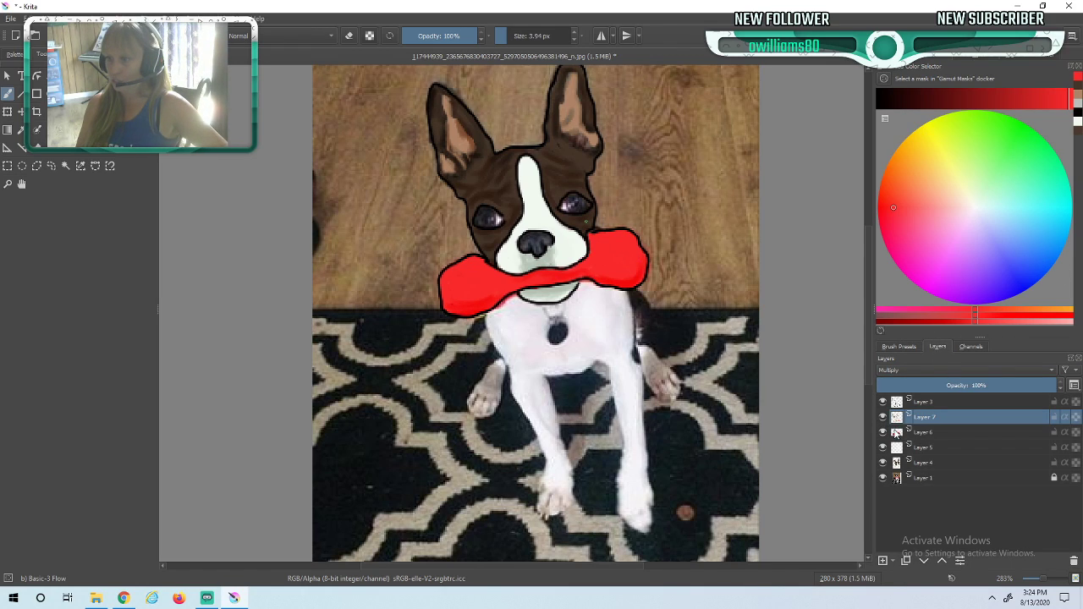
click(896, 433)
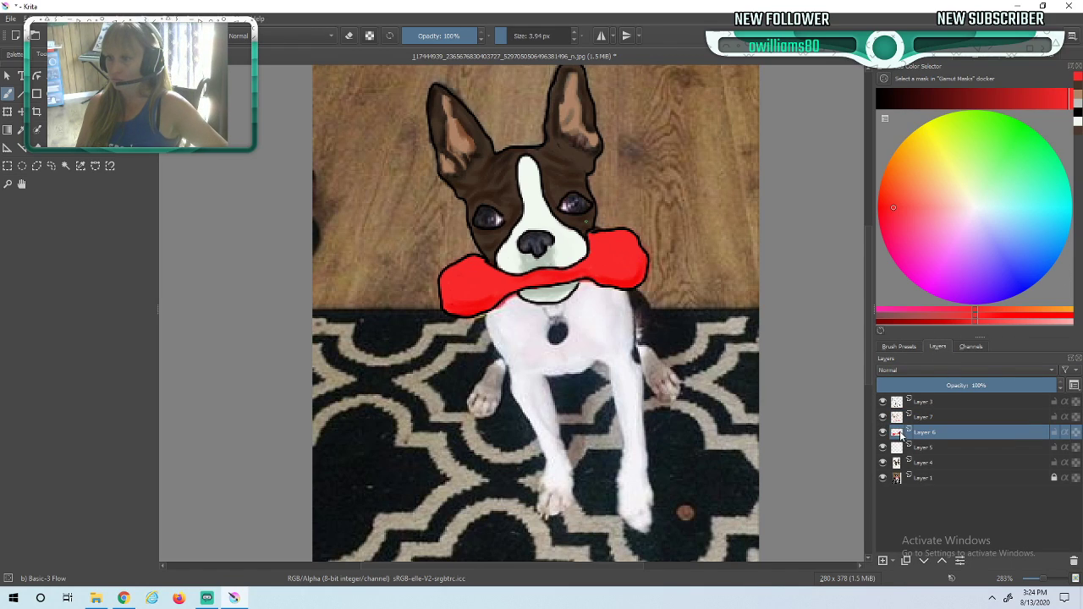
click(1020, 140)
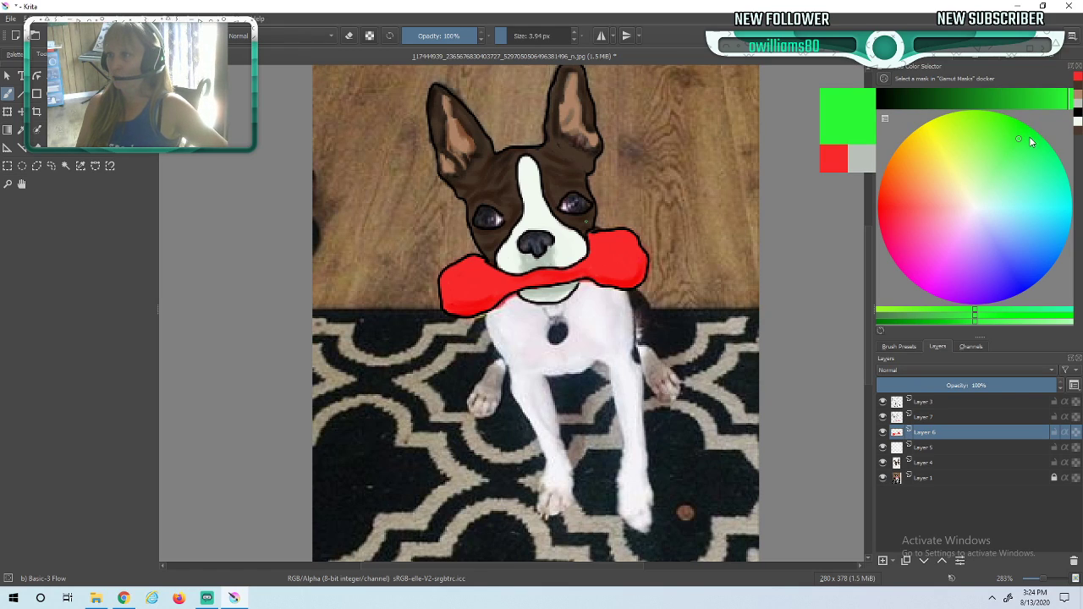
click(1030, 140)
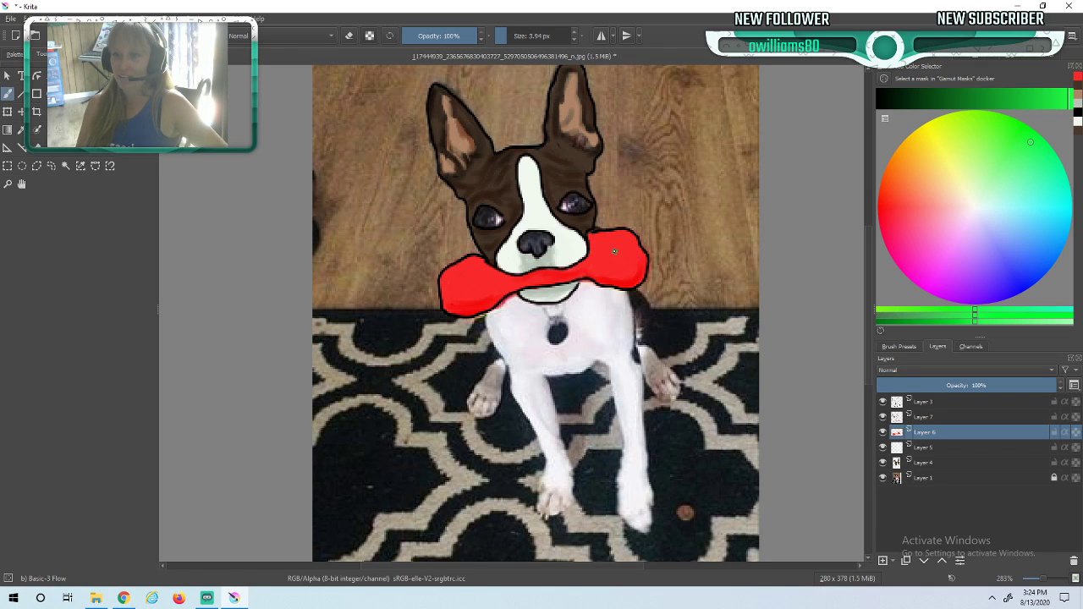
scroll(620, 258, up, 5)
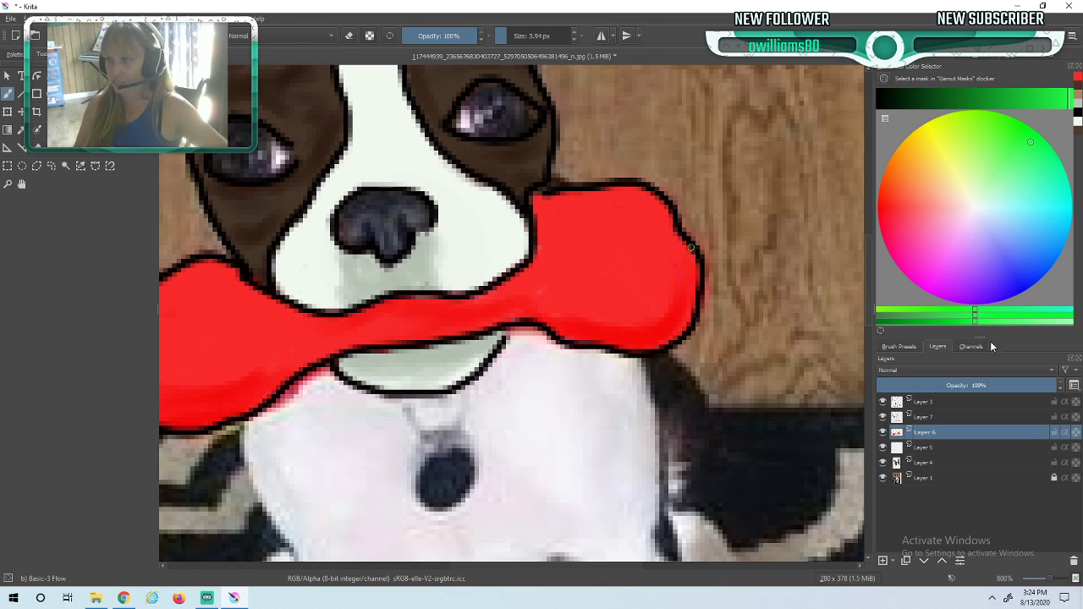
click(899, 346)
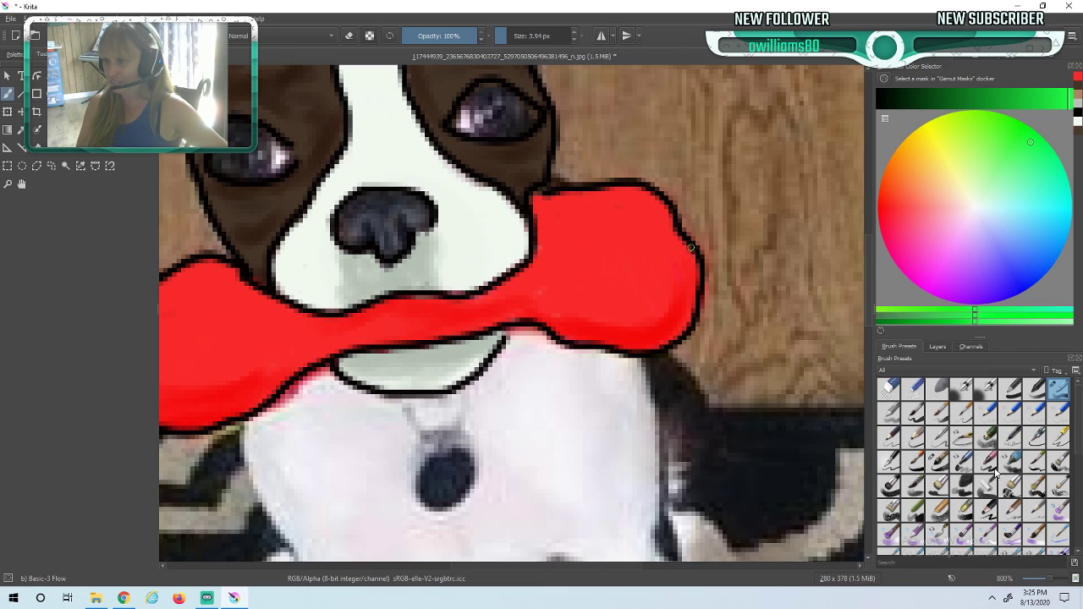
click(1058, 437)
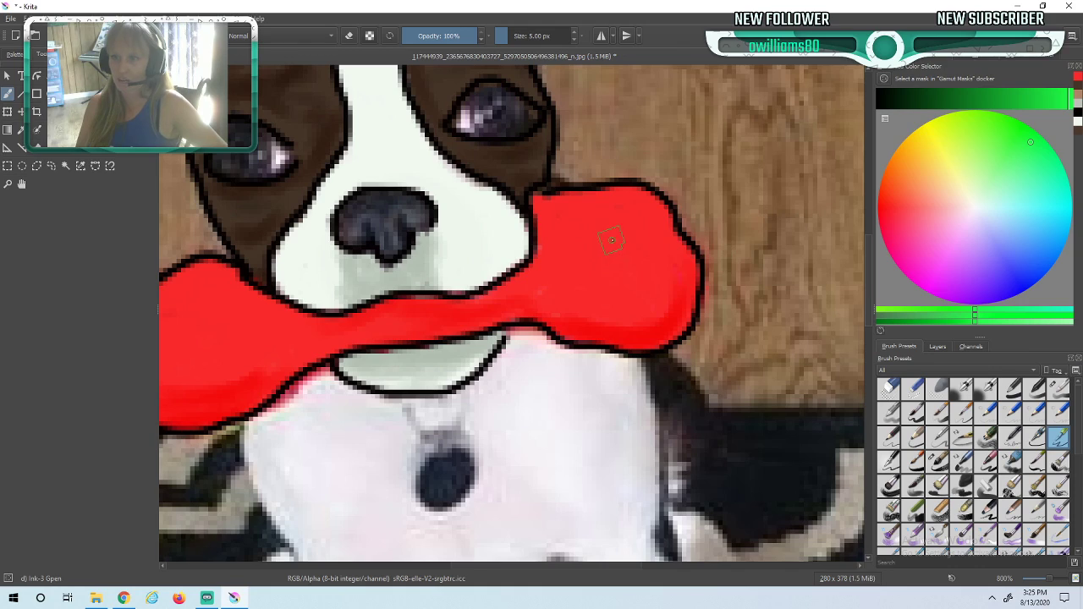
- Try painting a green paw print with its toes towards the muzzle on the bone's right end
mouse_move(623, 245)
mouse_down()
mouse_move(617, 236)
mouse_move(642, 275)
mouse_up()
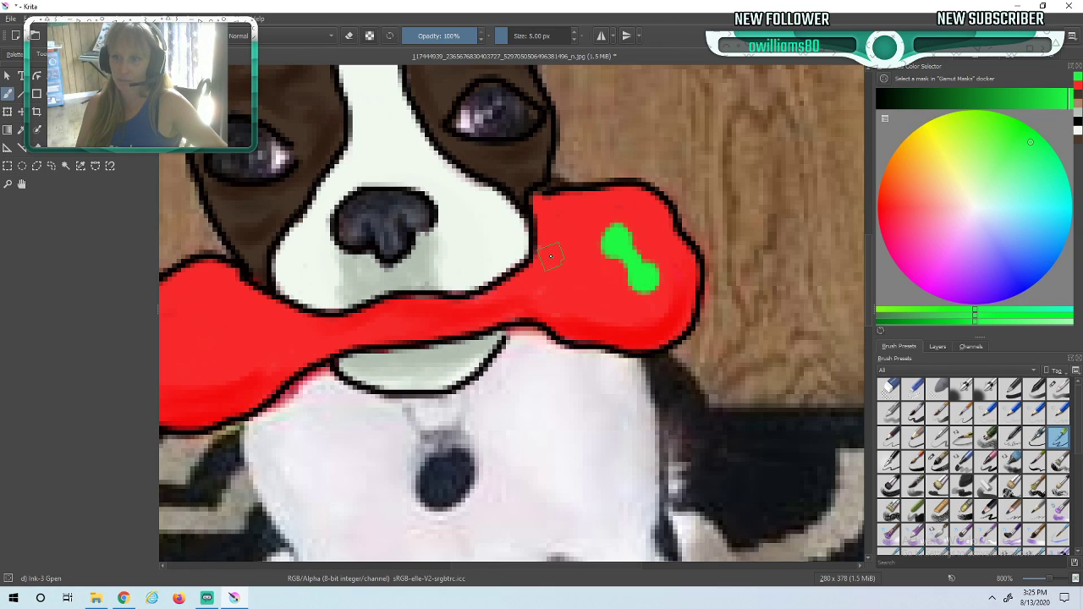
click(551, 265)
click(546, 287)
click(558, 305)
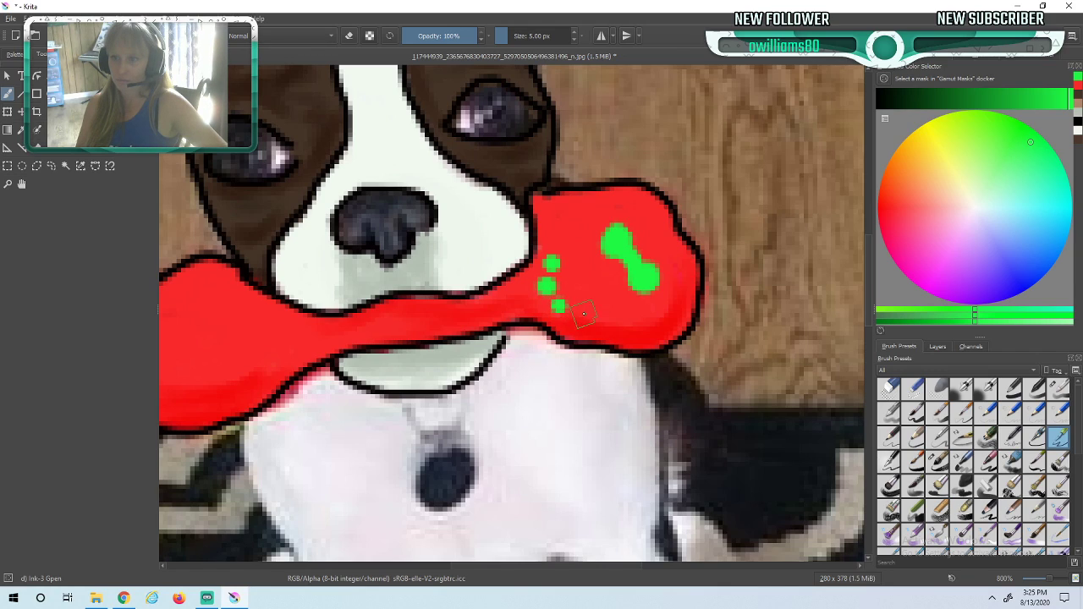
click(578, 313)
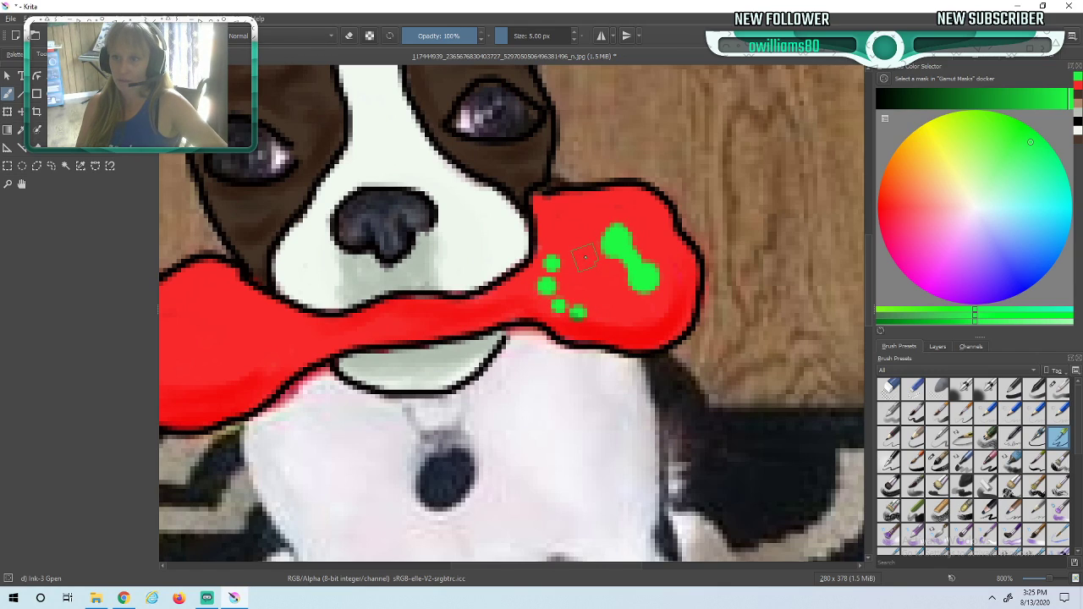
mouse_move(604, 288)
mouse_down()
mouse_move(581, 253)
mouse_move(576, 286)
mouse_move(599, 284)
mouse_move(586, 265)
mouse_up()
scroll(669, 296, down, 2)
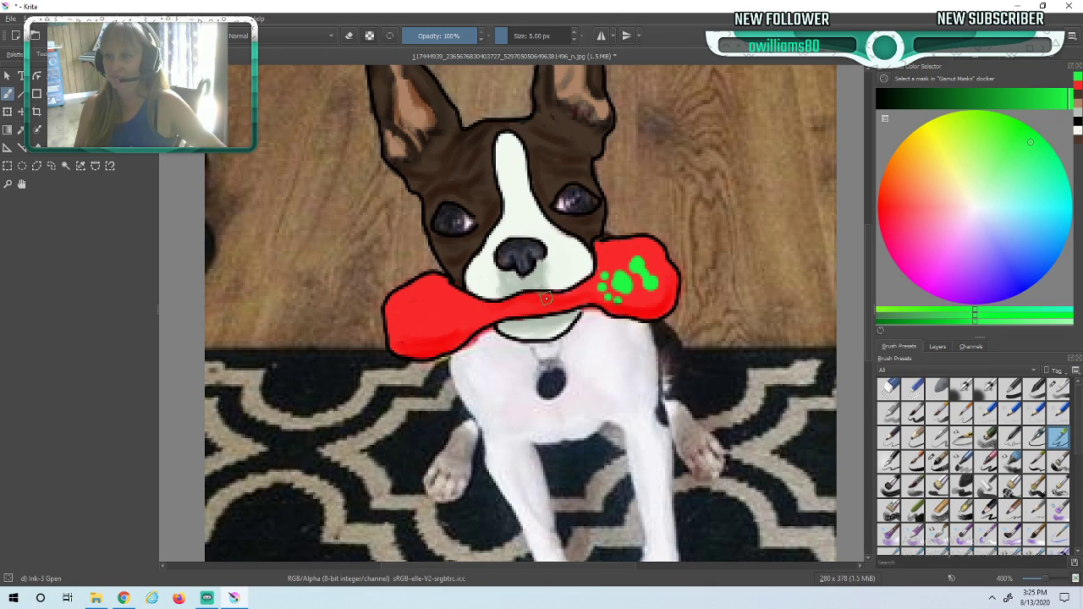
- Undo the strokes of the green paw print on the bone's right end
key(ctrl+z)
key(ctrl+z)
key(ctrl+z)
key(ctrl+z)
key(ctrl+z)
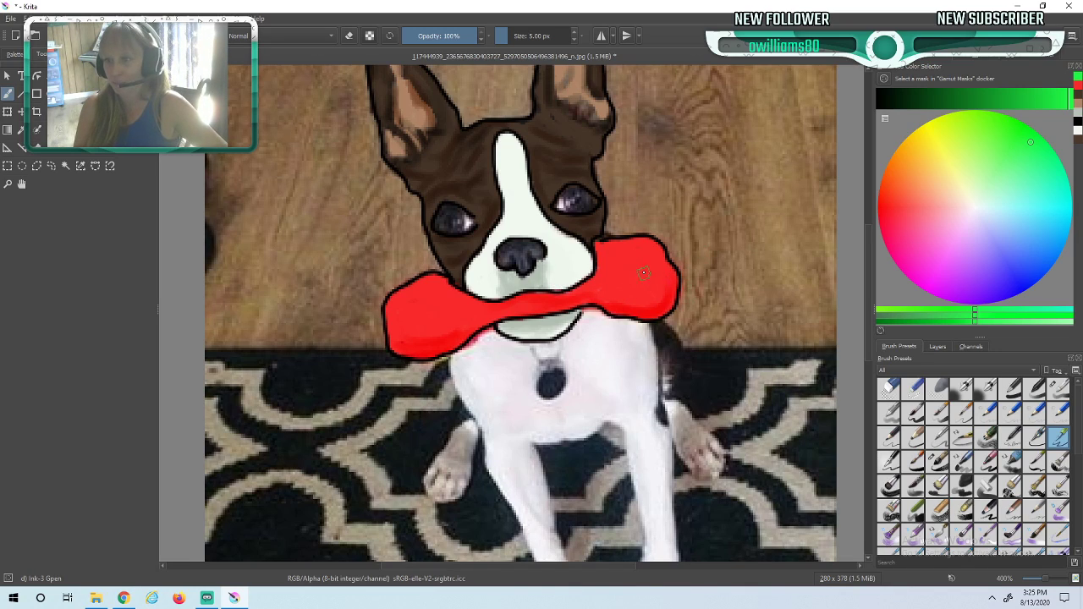
- Paint a green paw print on the bone's right end, with four toe dots along the outer side and one large pad
scroll(636, 264, up, 1)
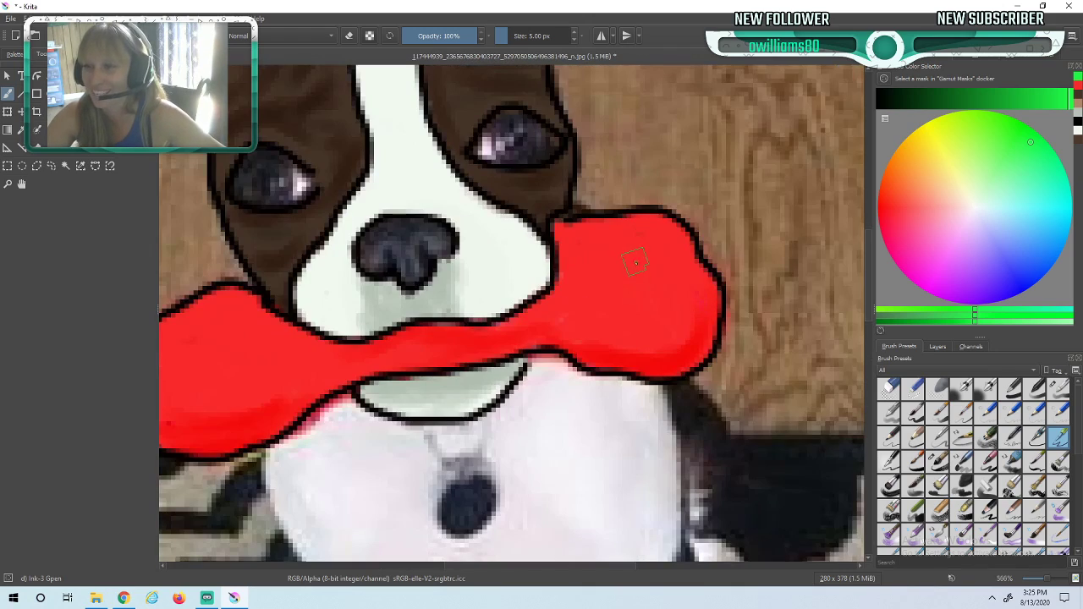
click(631, 259)
click(662, 268)
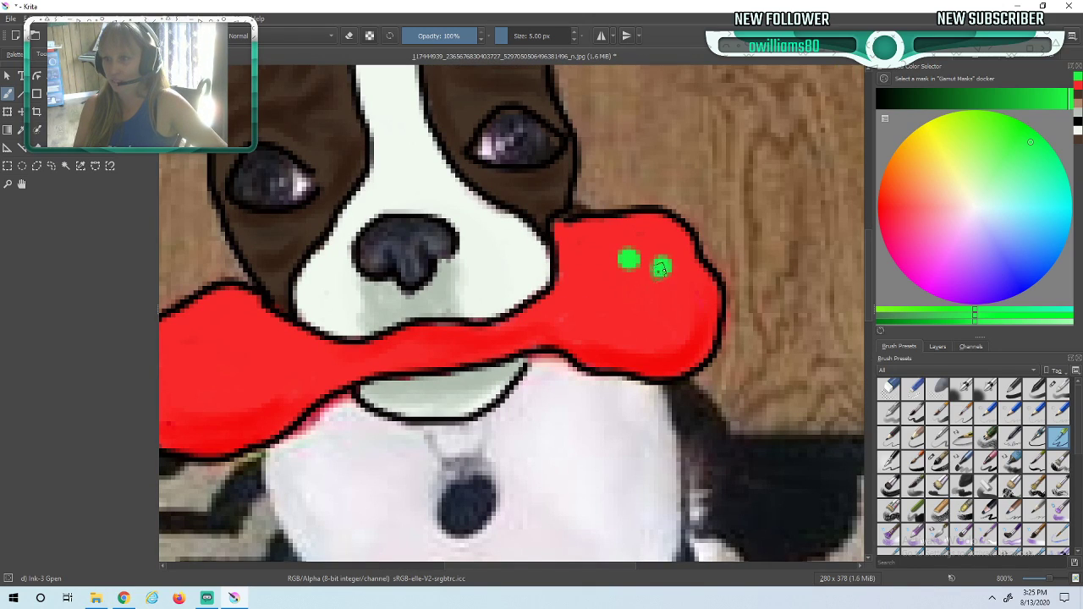
click(677, 293)
click(674, 320)
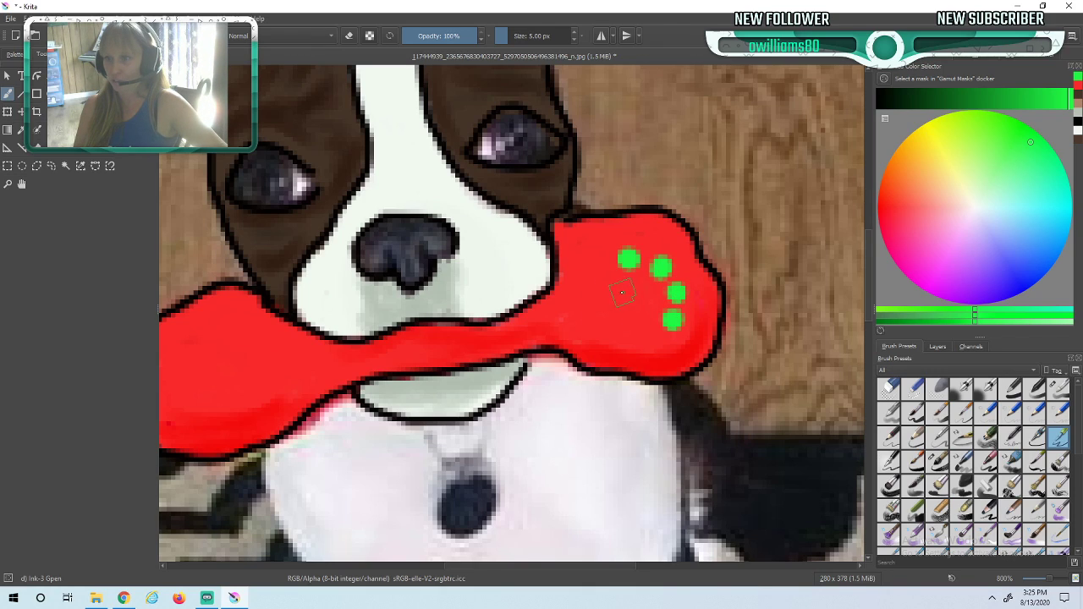
mouse_move(623, 293)
mouse_down()
mouse_move(642, 308)
mouse_move(633, 328)
mouse_move(611, 315)
mouse_move(612, 288)
mouse_move(606, 320)
mouse_move(628, 325)
mouse_move(621, 312)
mouse_up()
scroll(576, 326, down, 2)
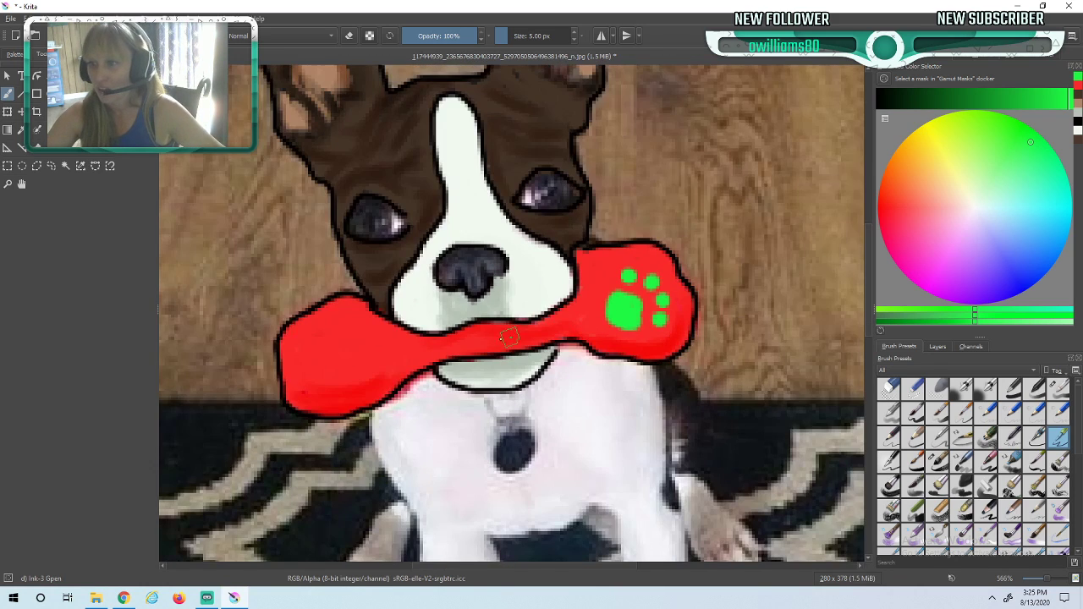
- Paint a matching green paw print on the bone's left end, with four toe dots towards the outer edge and one large pad
scroll(352, 364, up, 1)
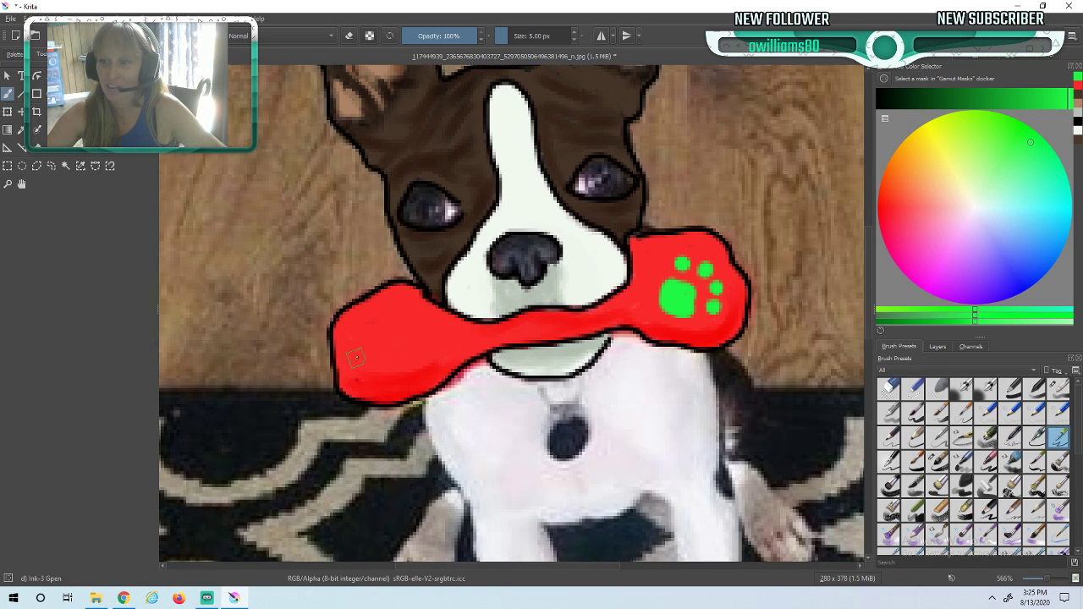
click(382, 320)
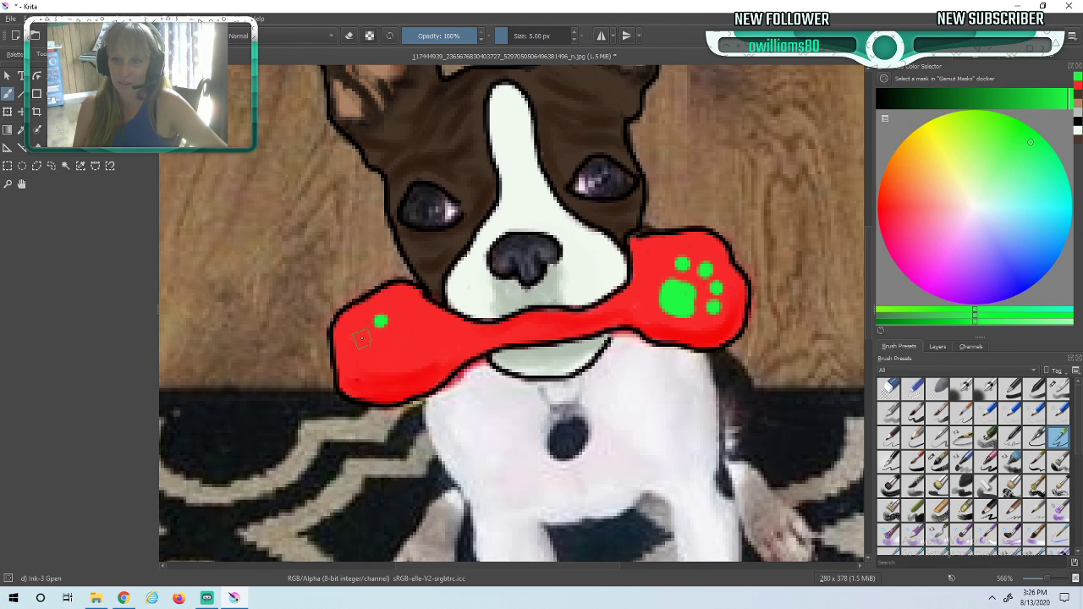
click(364, 338)
click(366, 363)
click(387, 371)
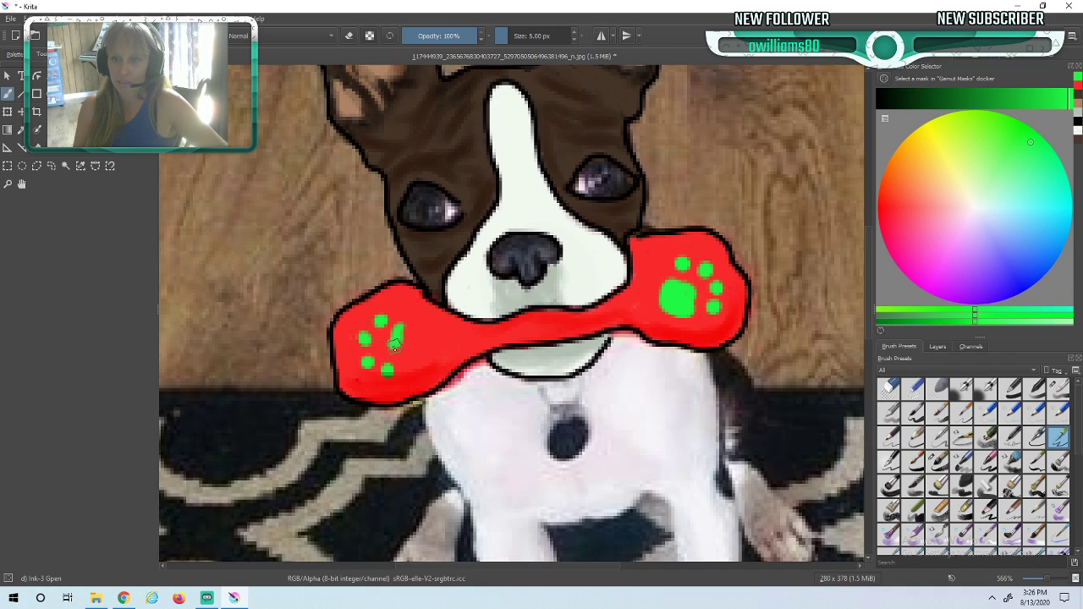
drag(398, 350, 407, 357)
drag(415, 349, 404, 333)
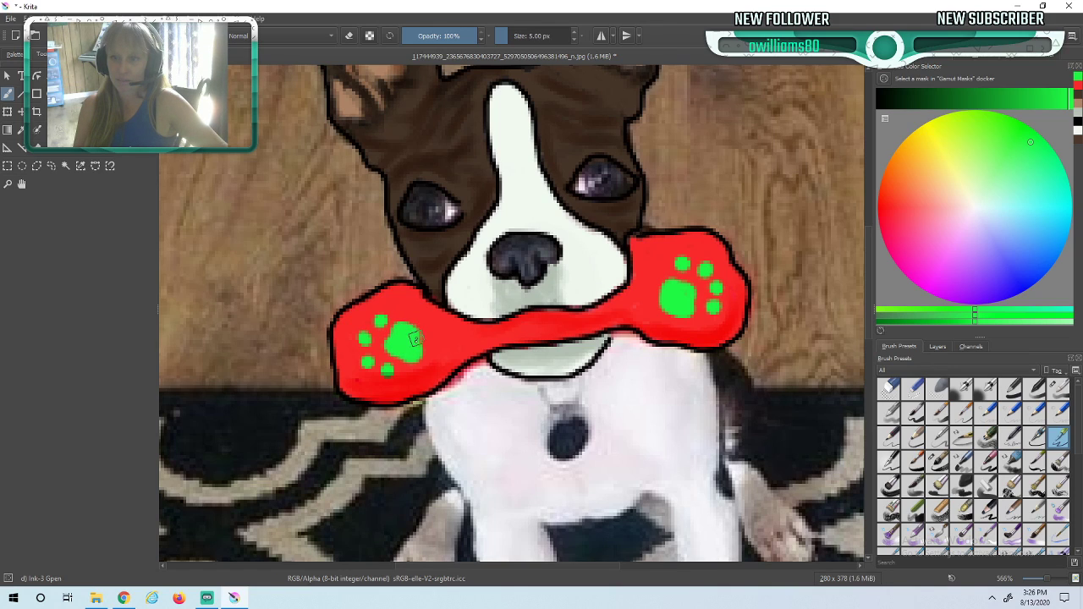
scroll(389, 292, down, 1)
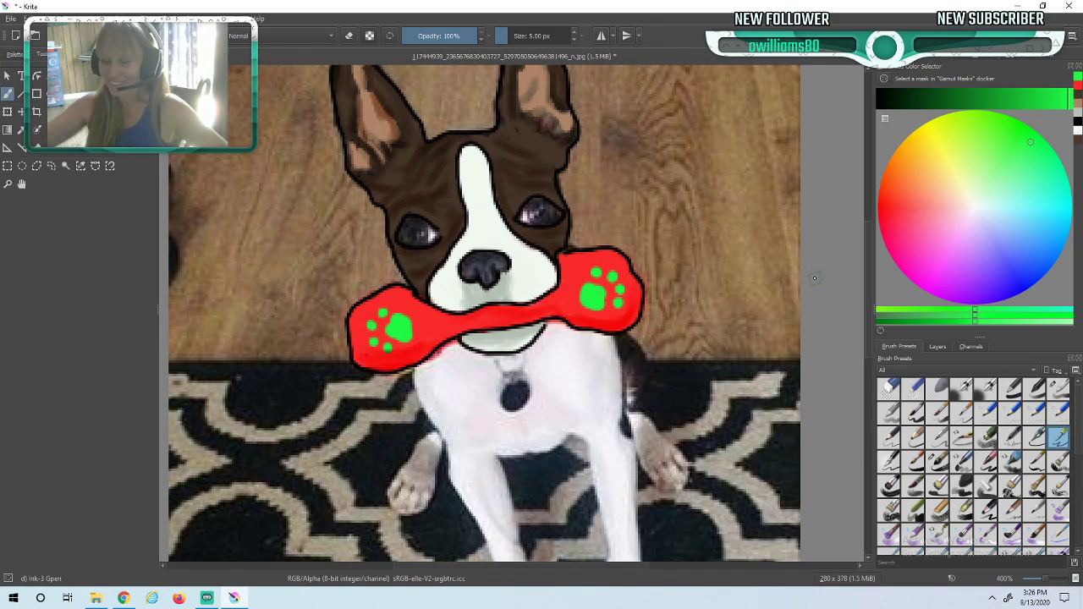
- Hide the photo on Layer 1 to check the painted areas alone, and show it again
click(937, 347)
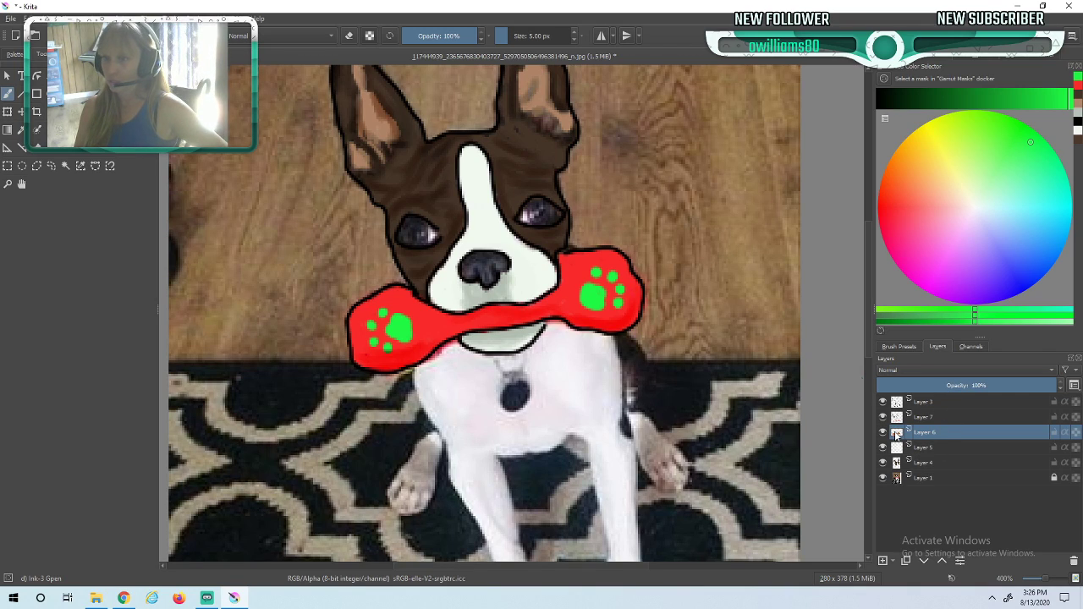
mouse_move(896, 435)
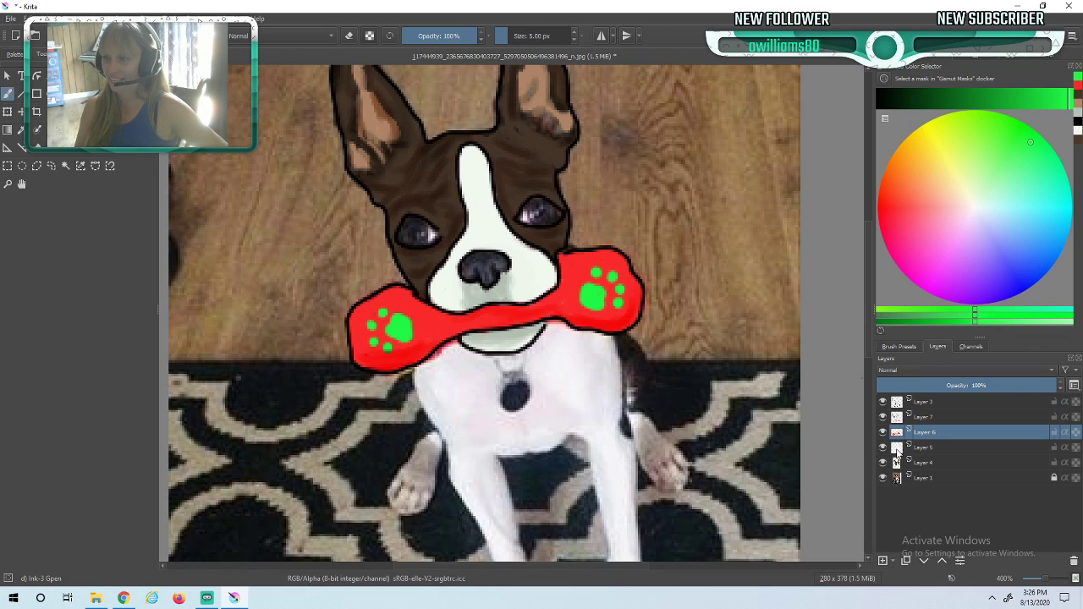
click(883, 478)
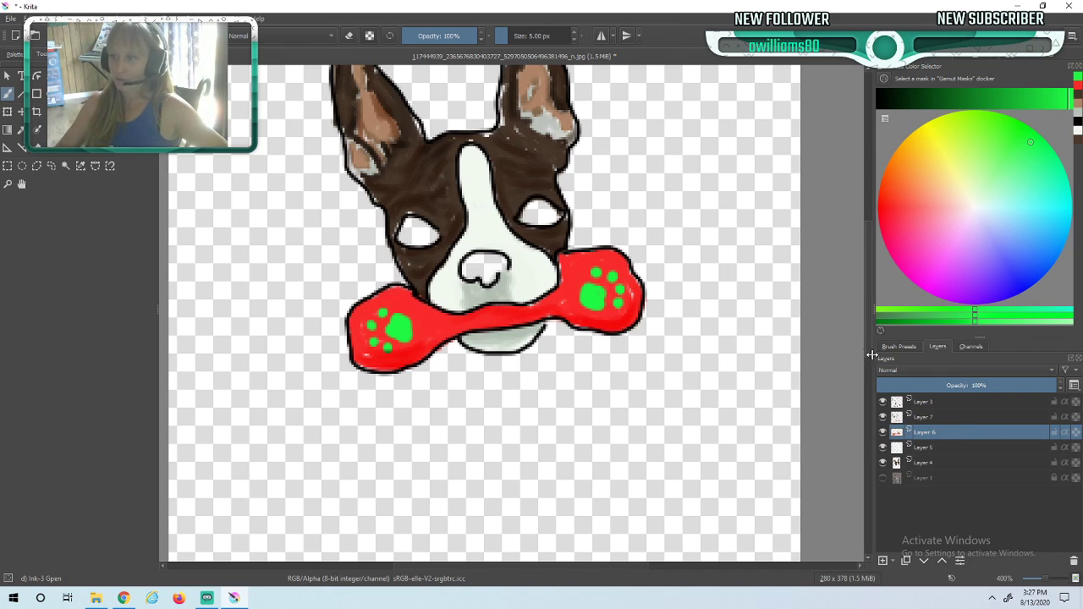
click(883, 478)
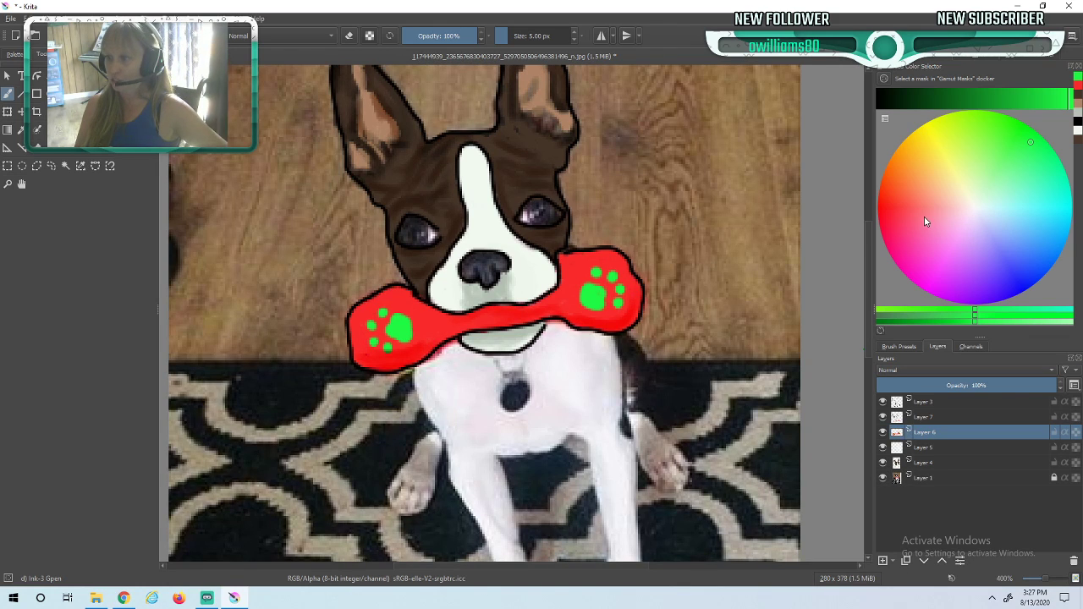
- Add a new paint layer above Layer 6 and move Layer 5 directly above the new layer
click(883, 561)
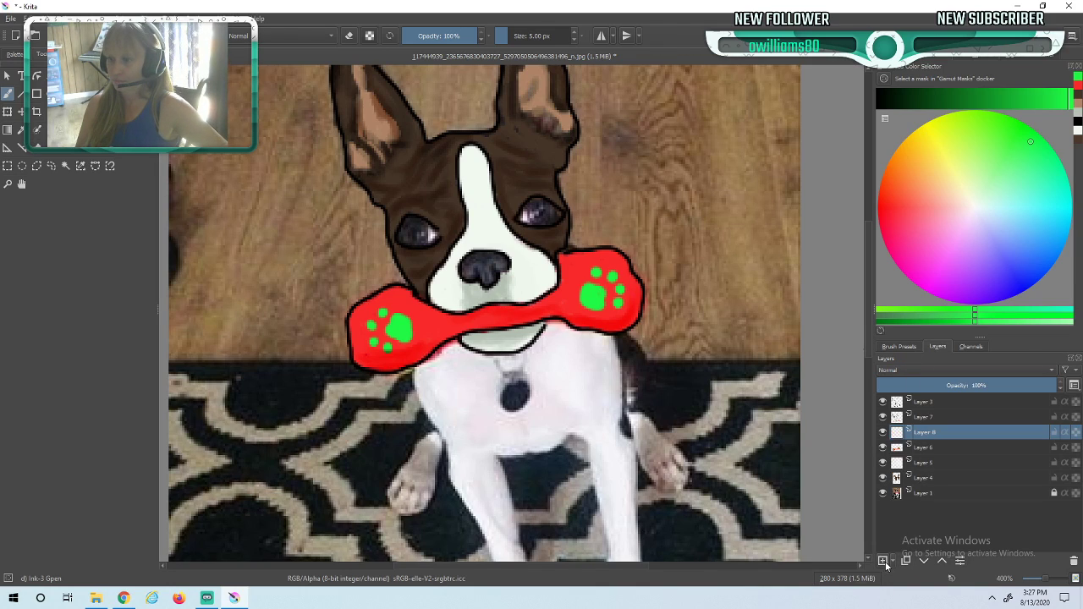
click(922, 465)
drag(921, 455, 919, 430)
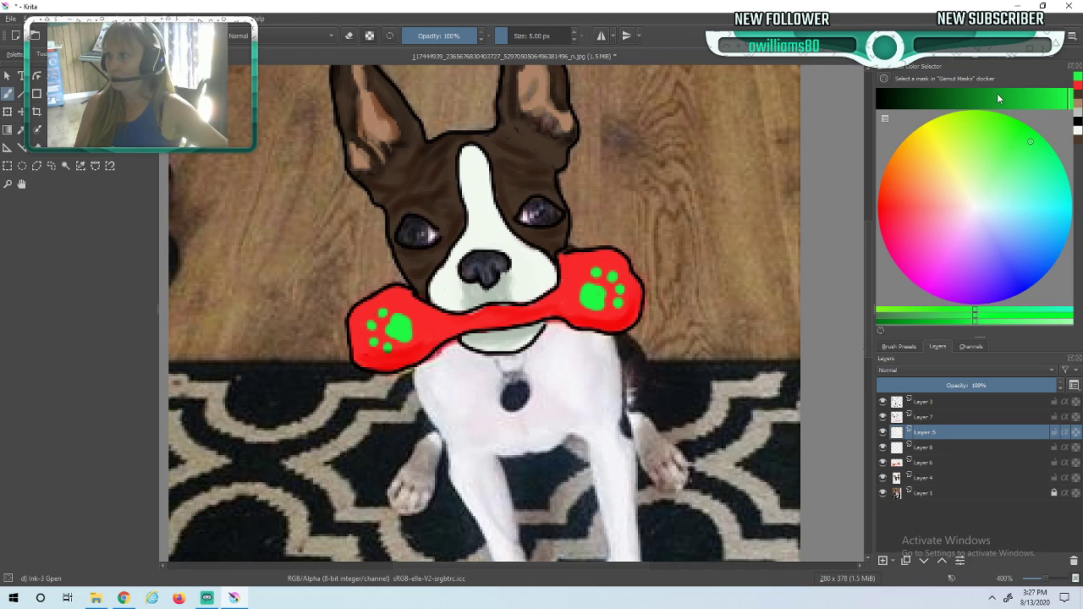
- Paint the dark parts of both eyes and the whole nose solid black on Layer 5
click(1078, 123)
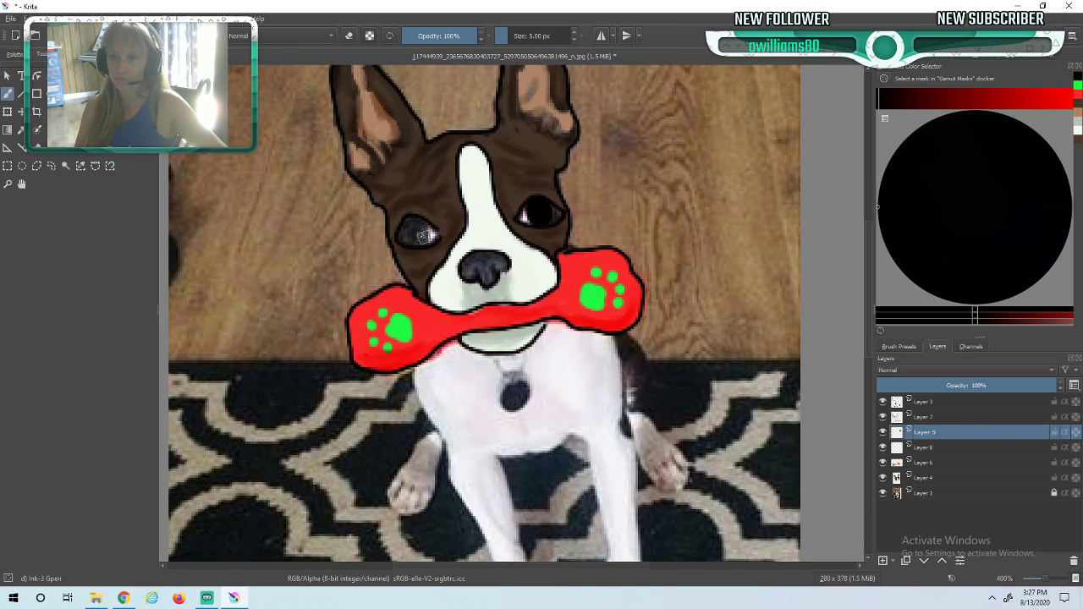
mouse_move(407, 224)
mouse_down()
mouse_move(409, 241)
mouse_move(420, 240)
mouse_move(410, 219)
mouse_move(419, 234)
mouse_move(406, 227)
mouse_move(415, 244)
mouse_move(416, 223)
mouse_up()
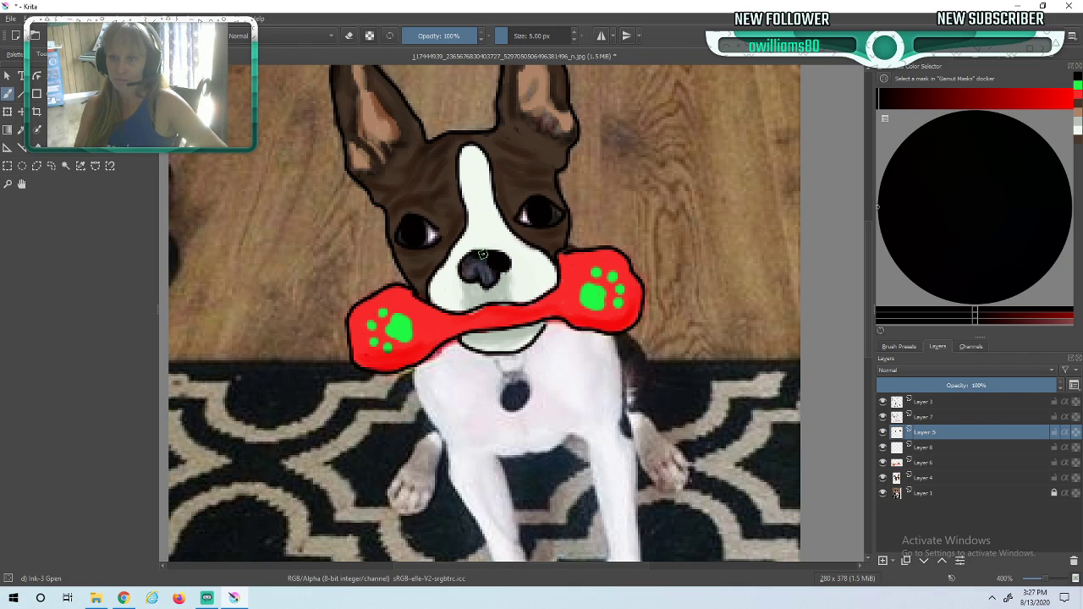
drag(465, 270, 487, 271)
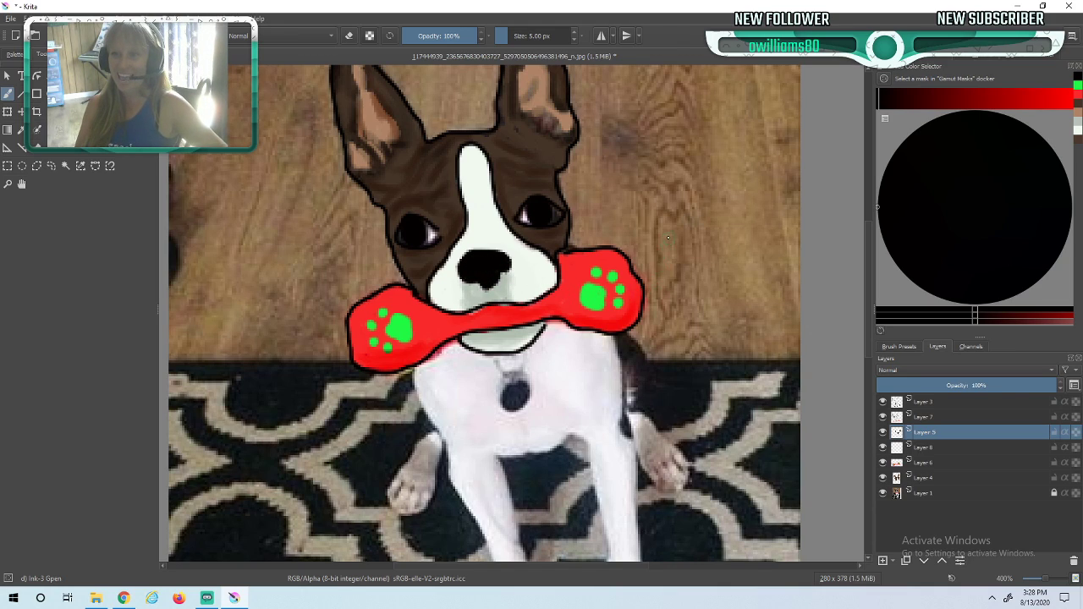
- Paint the corners of both eyes white around the black irises
click(1078, 131)
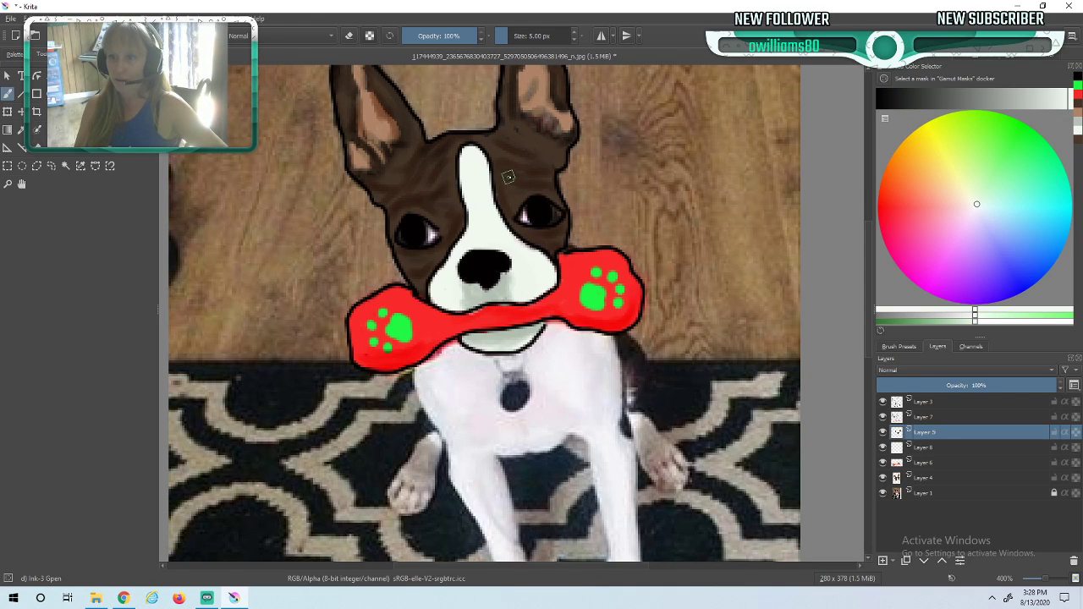
scroll(556, 216, up, 2)
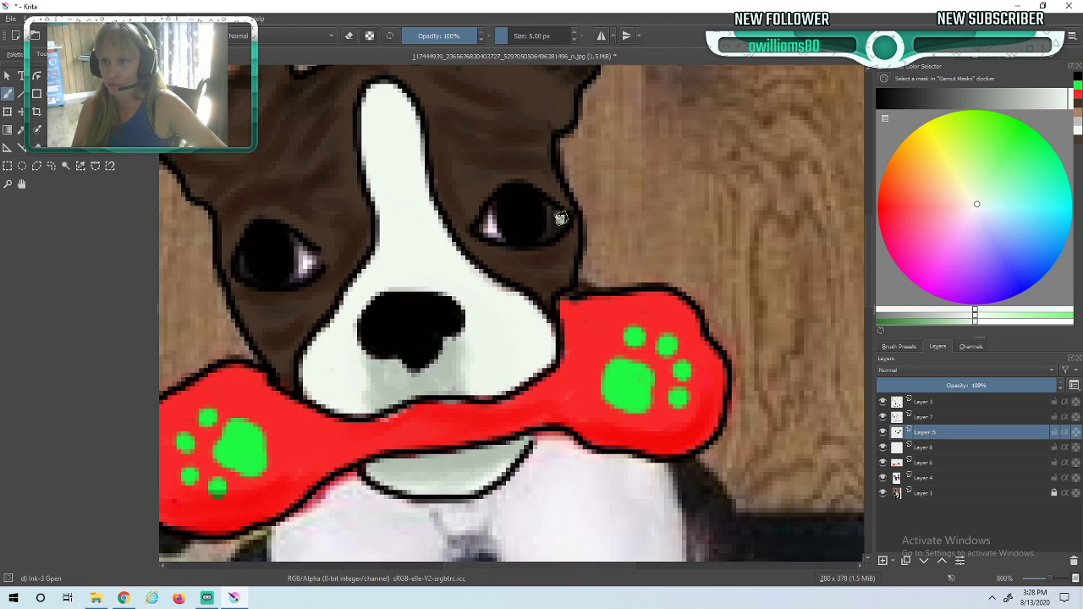
mouse_move(555, 213)
mouse_down()
mouse_move(547, 206)
mouse_move(549, 231)
mouse_move(561, 225)
mouse_move(548, 233)
mouse_up()
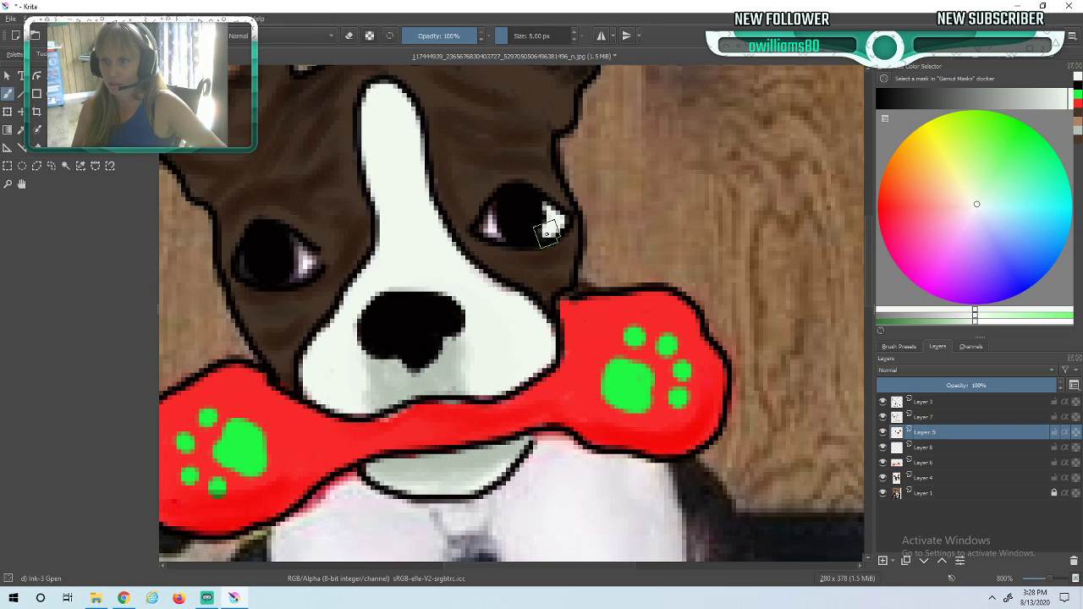
mouse_move(486, 216)
mouse_down()
mouse_move(498, 237)
mouse_move(484, 230)
mouse_up()
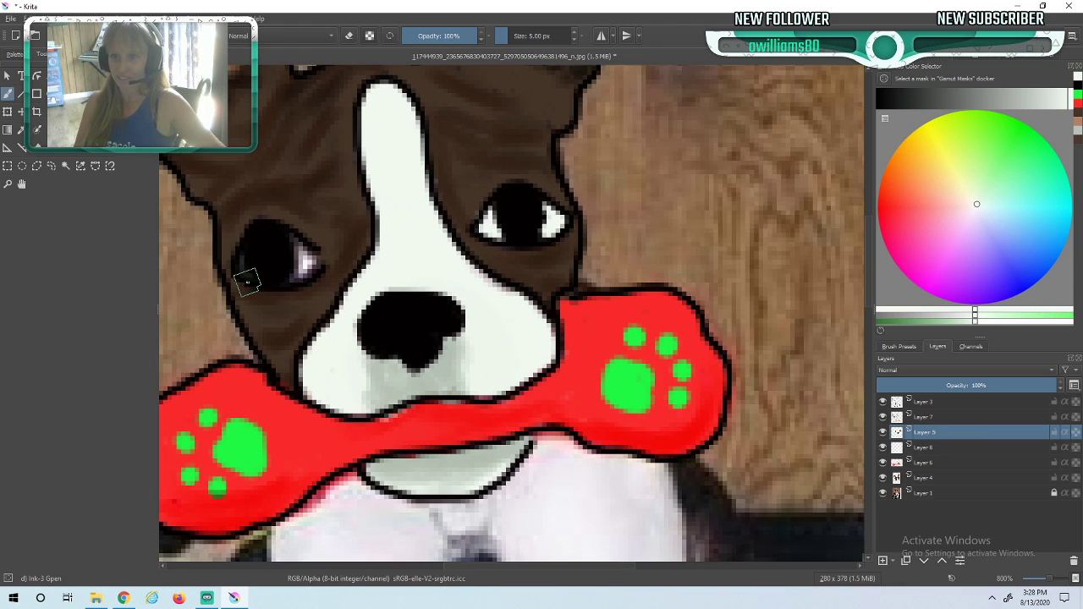
mouse_move(296, 241)
mouse_down()
mouse_move(311, 256)
mouse_move(298, 274)
mouse_move(309, 268)
mouse_up()
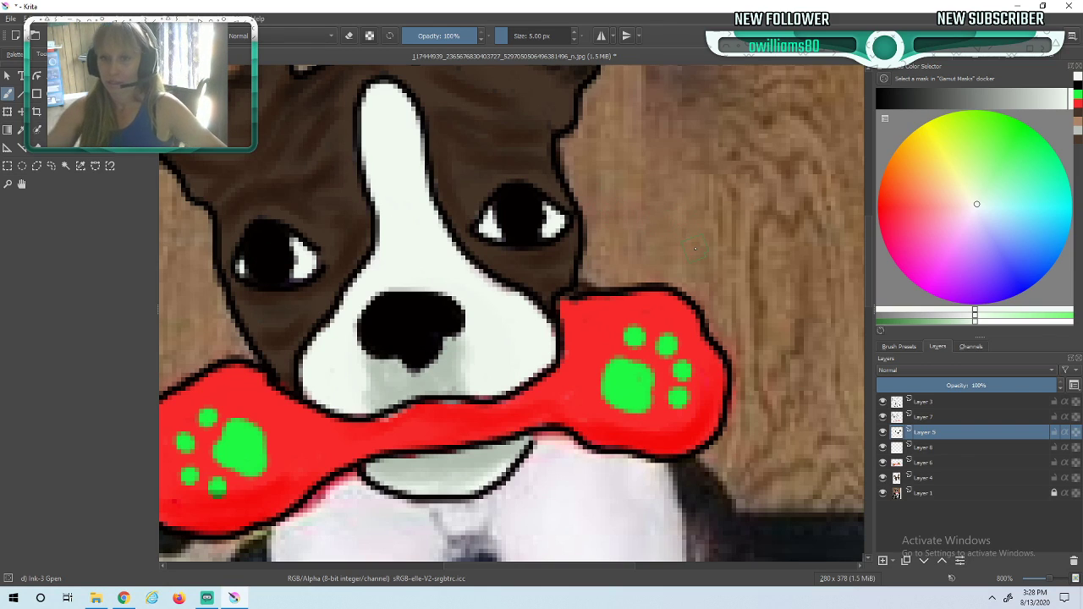
- Hide the photo on Layer 1 to leave only the painted dog and bone visible
scroll(693, 255, down, 3)
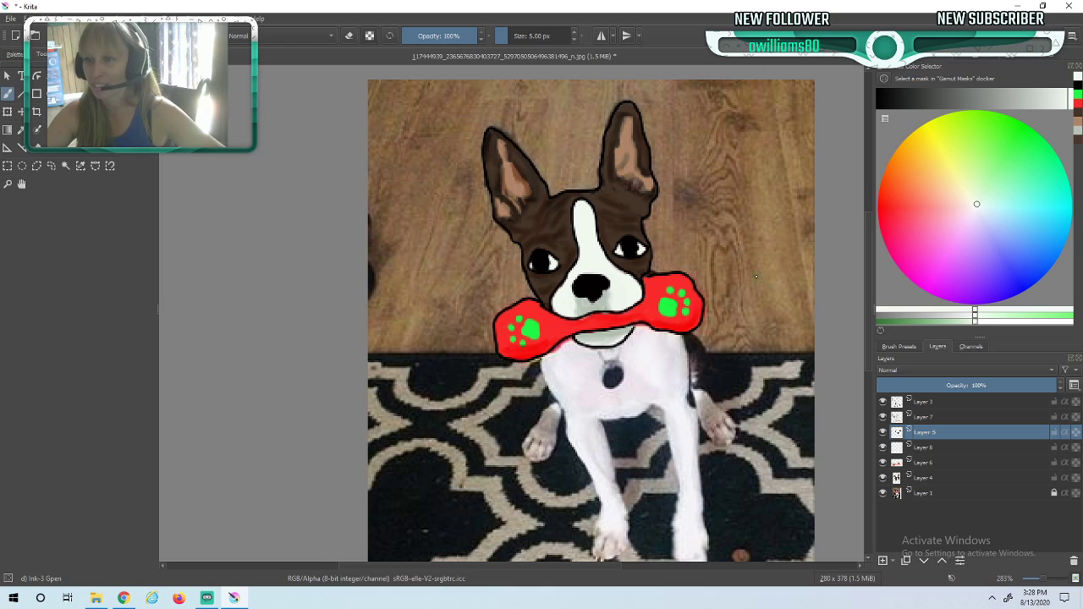
scroll(723, 272, up, 3)
scroll(736, 275, down, 1)
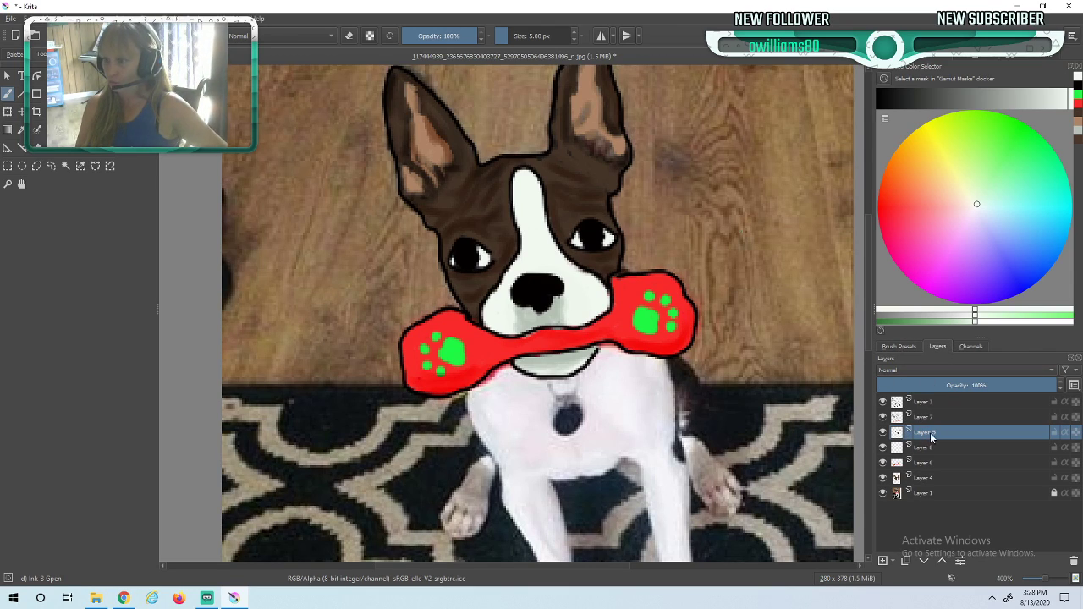
click(883, 493)
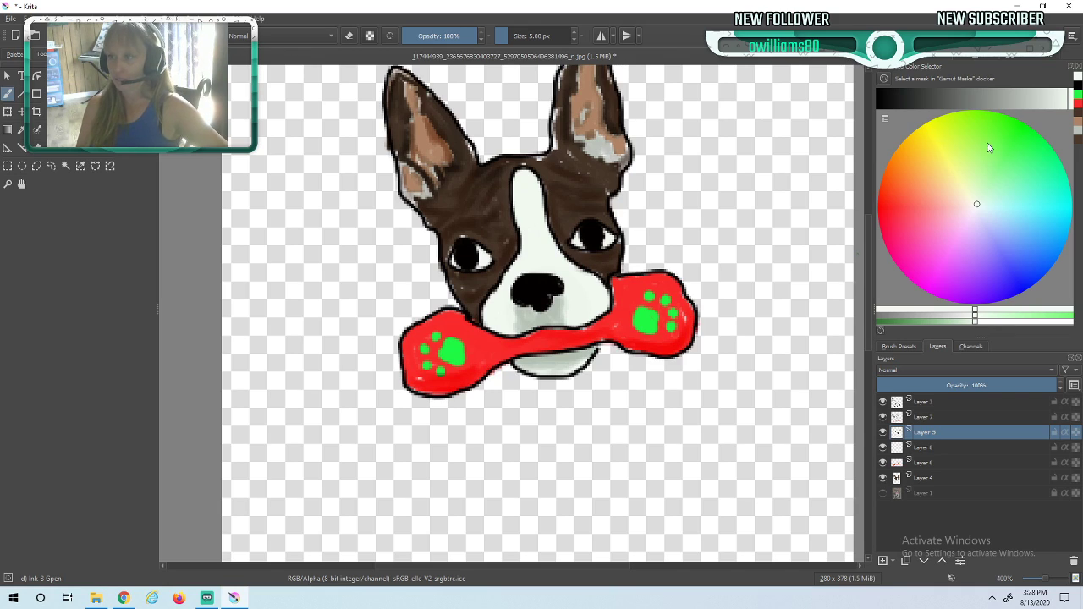
- Paint dark grey highlights on the black nose and in both irises on Layer 5
click(1079, 87)
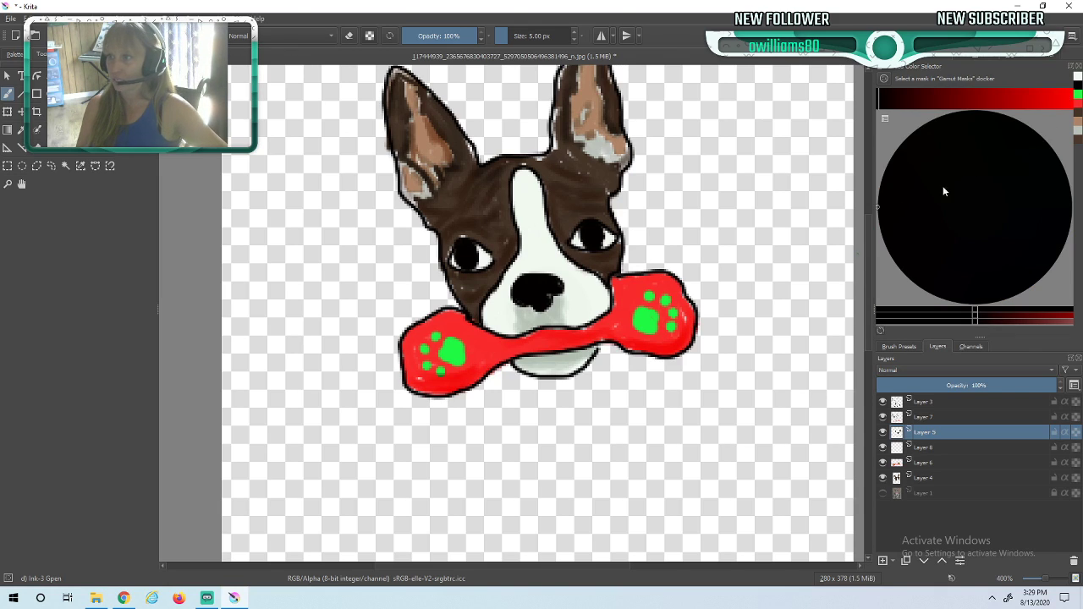
scroll(537, 290, up, 5)
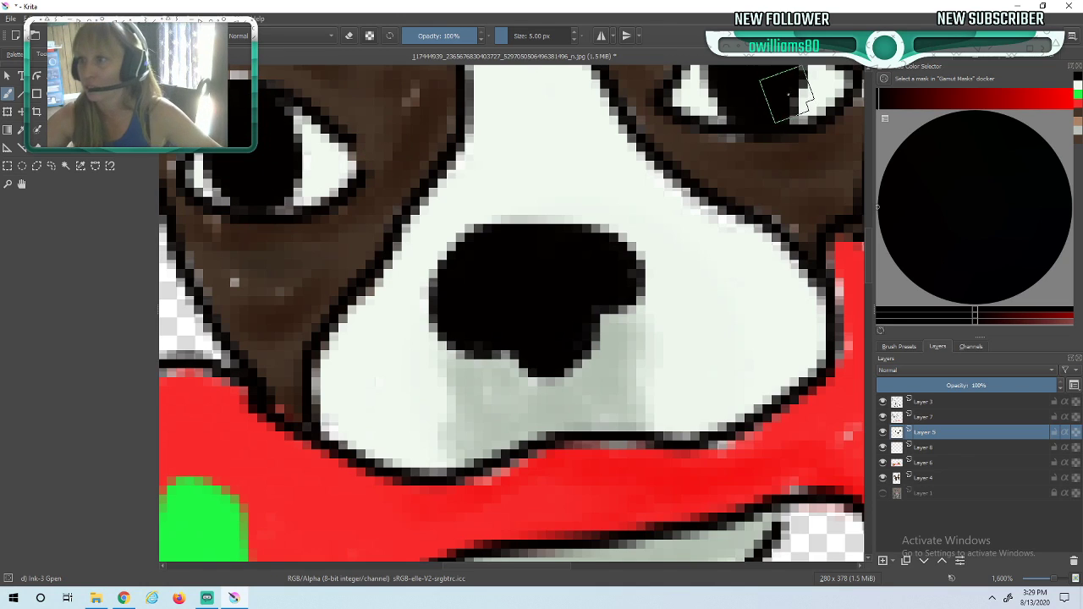
scroll(787, 93, down, 2)
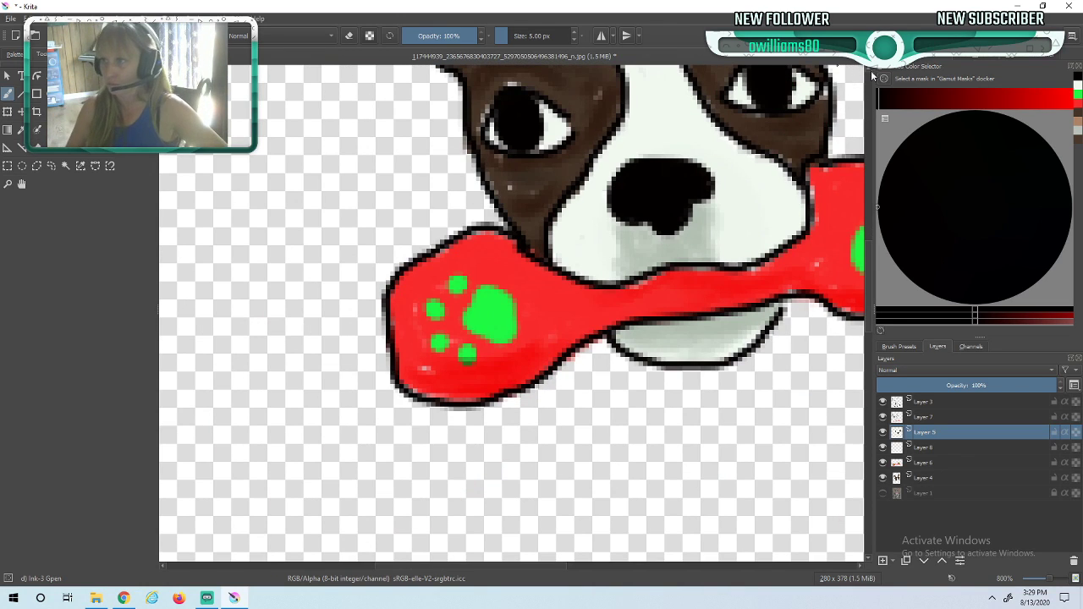
scroll(869, 72, up, 5)
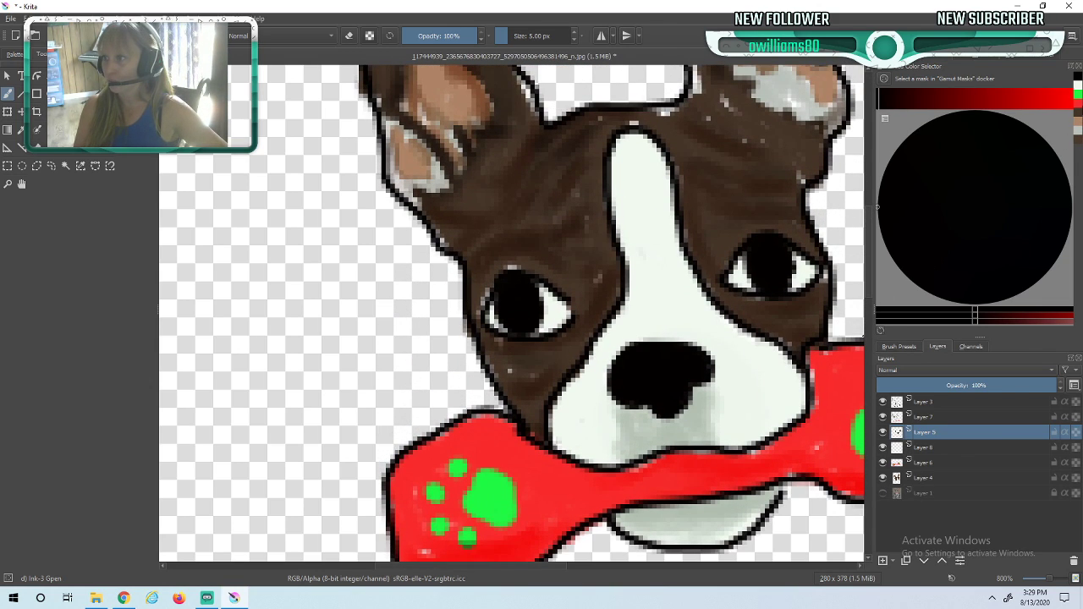
click(1077, 132)
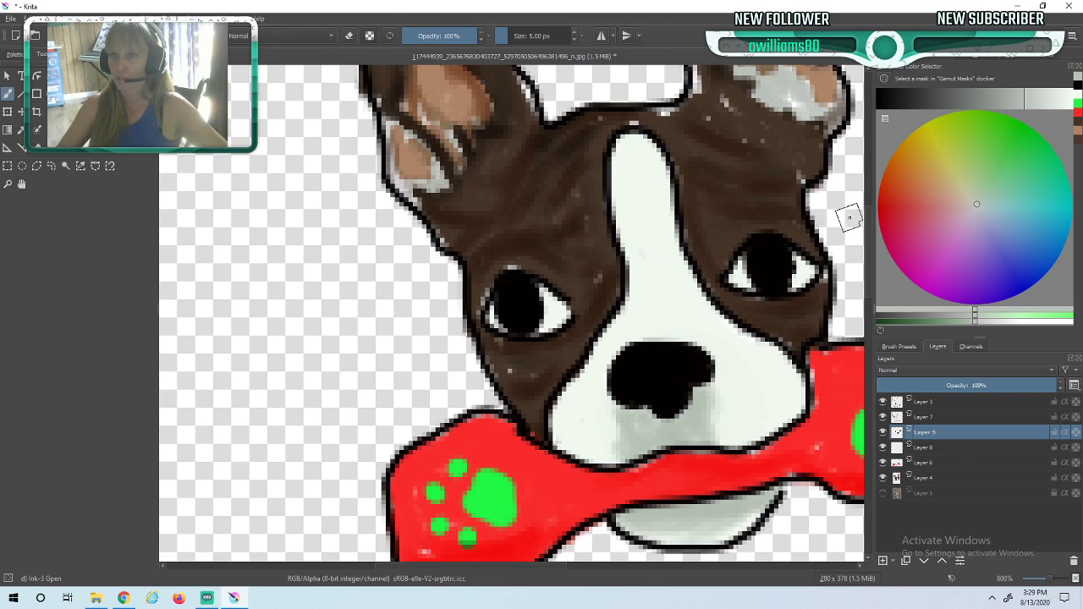
click(920, 99)
click(926, 96)
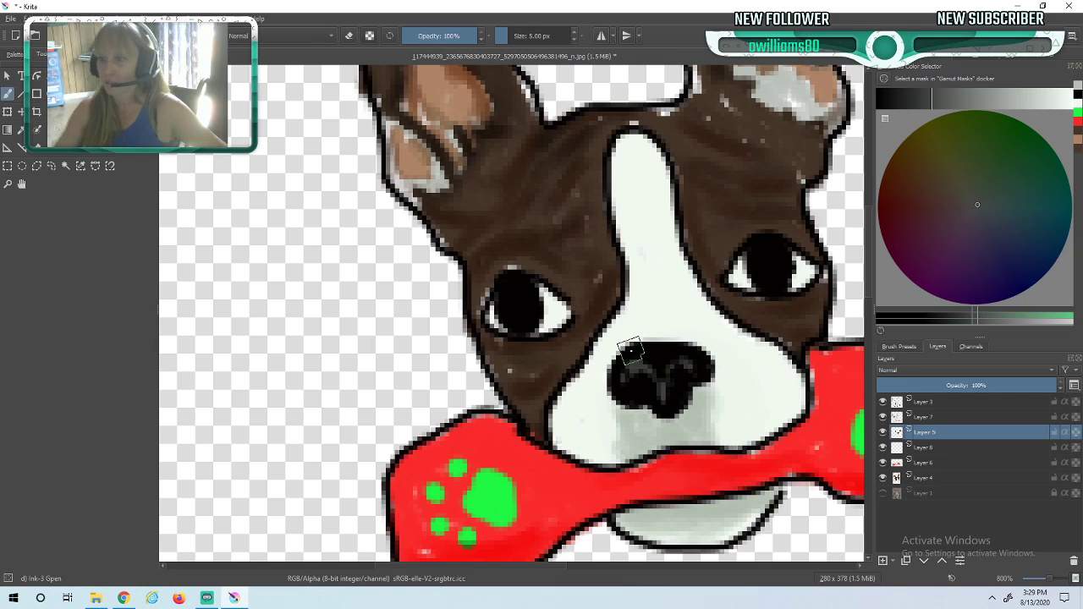
scroll(635, 382, down, 1)
scroll(635, 383, up, 2)
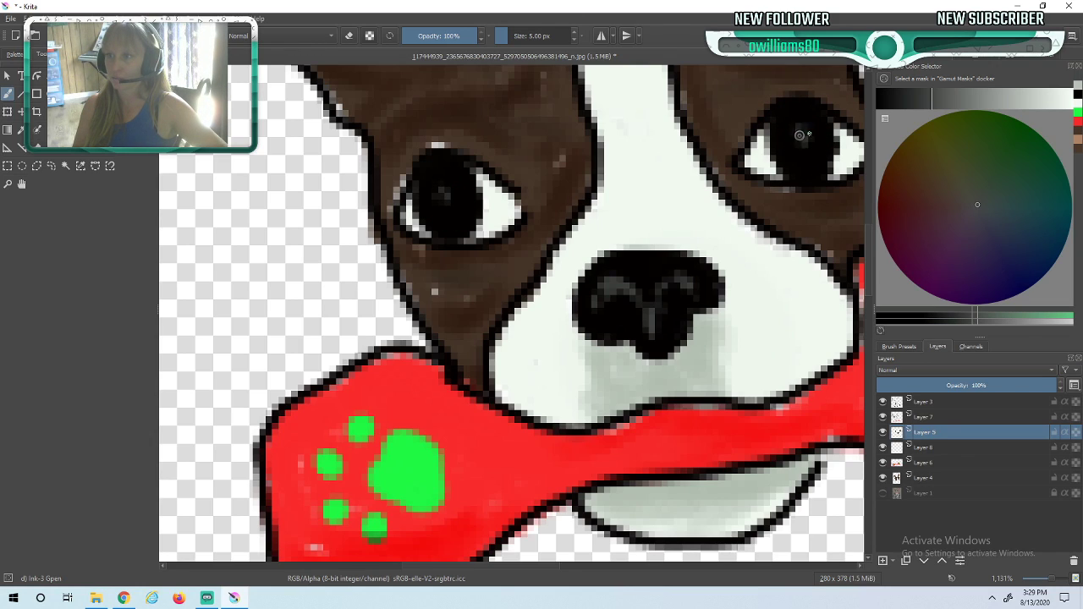
scroll(785, 149, down, 3)
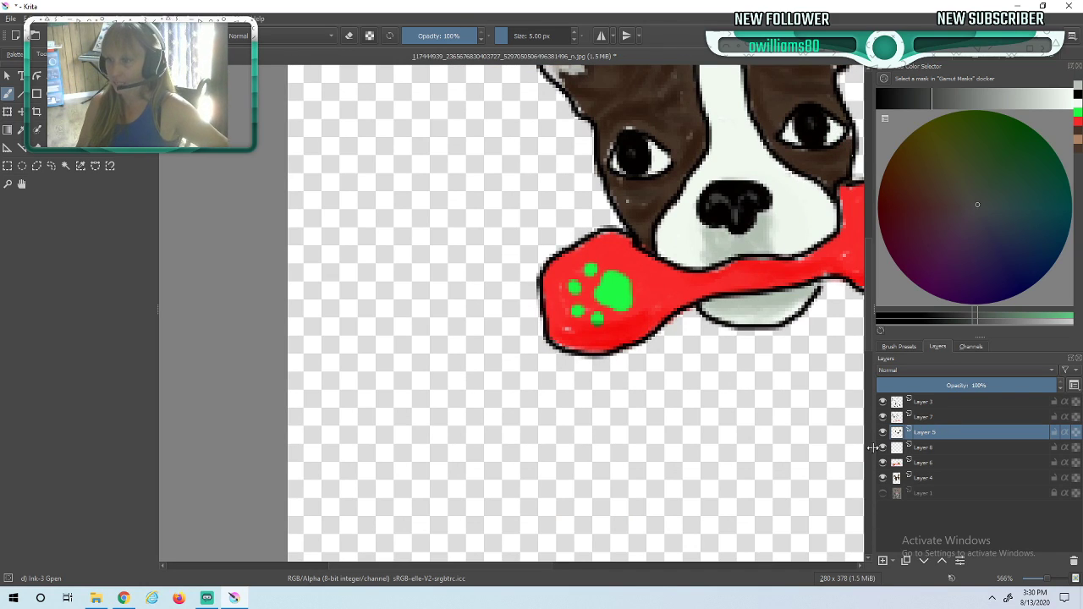
- Cover the light specks in the forehead fur and below the right ear with dark brown on Layer 7
click(860, 566)
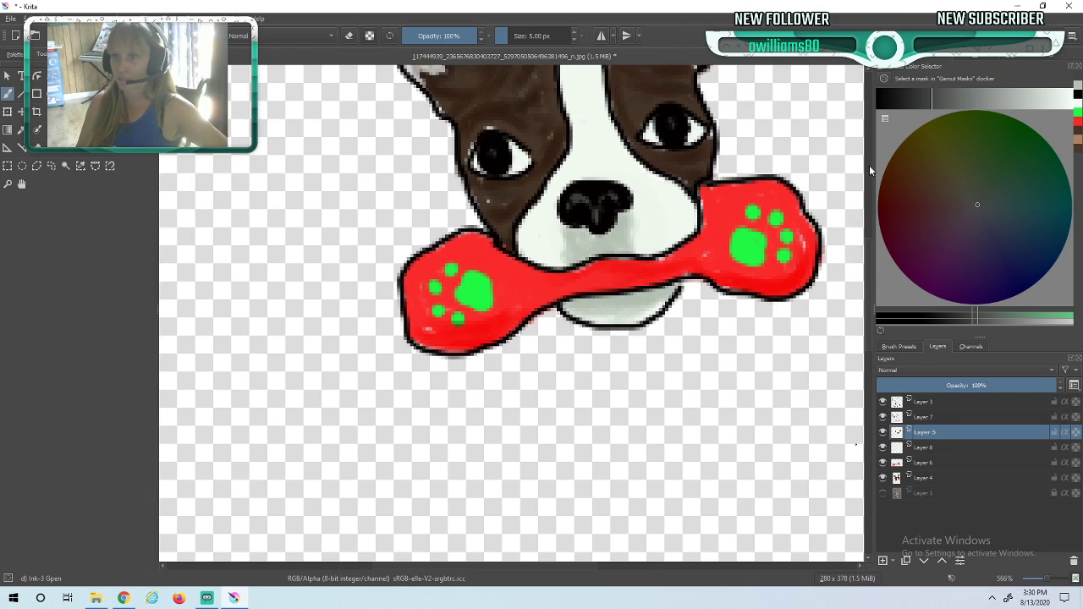
click(868, 71)
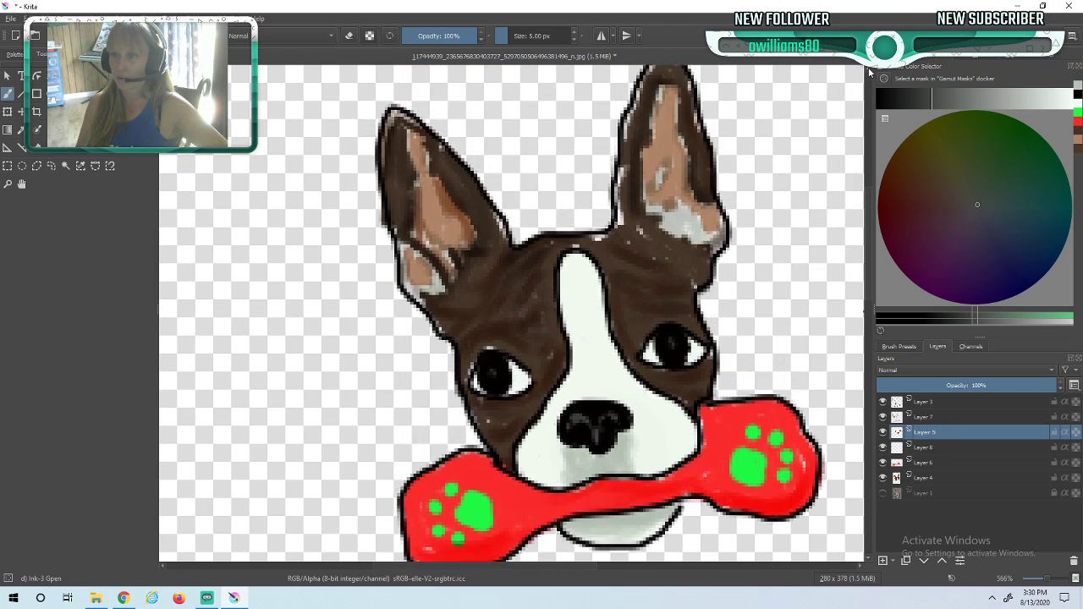
click(870, 561)
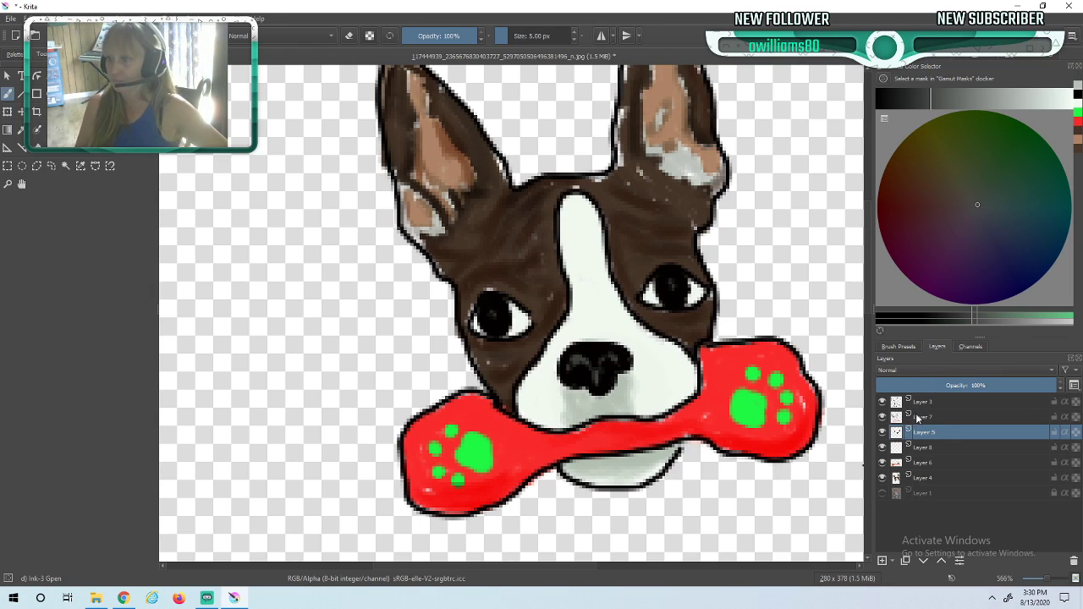
click(917, 404)
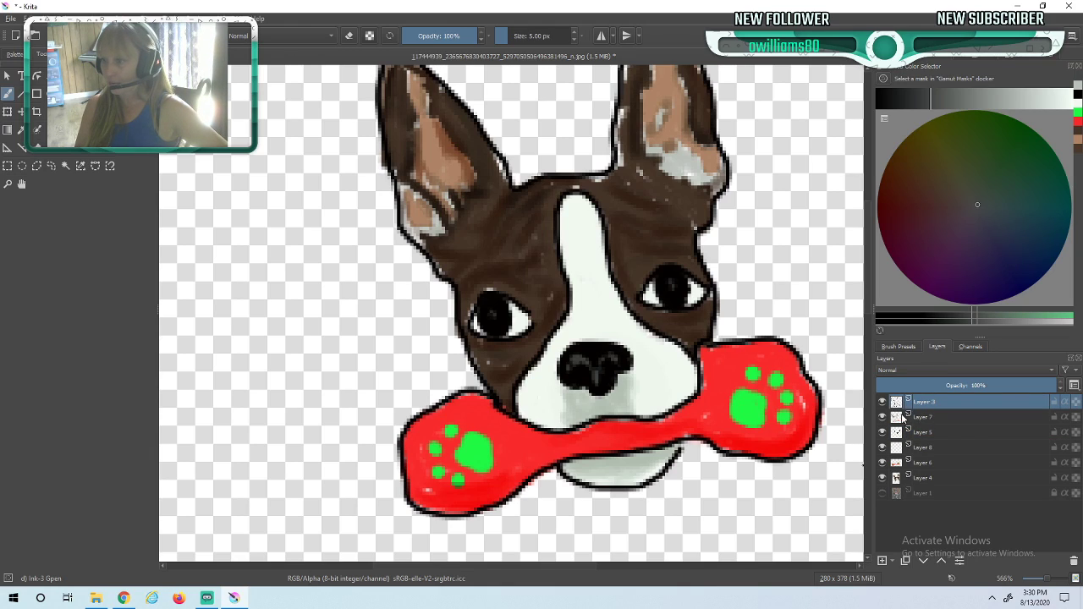
click(917, 419)
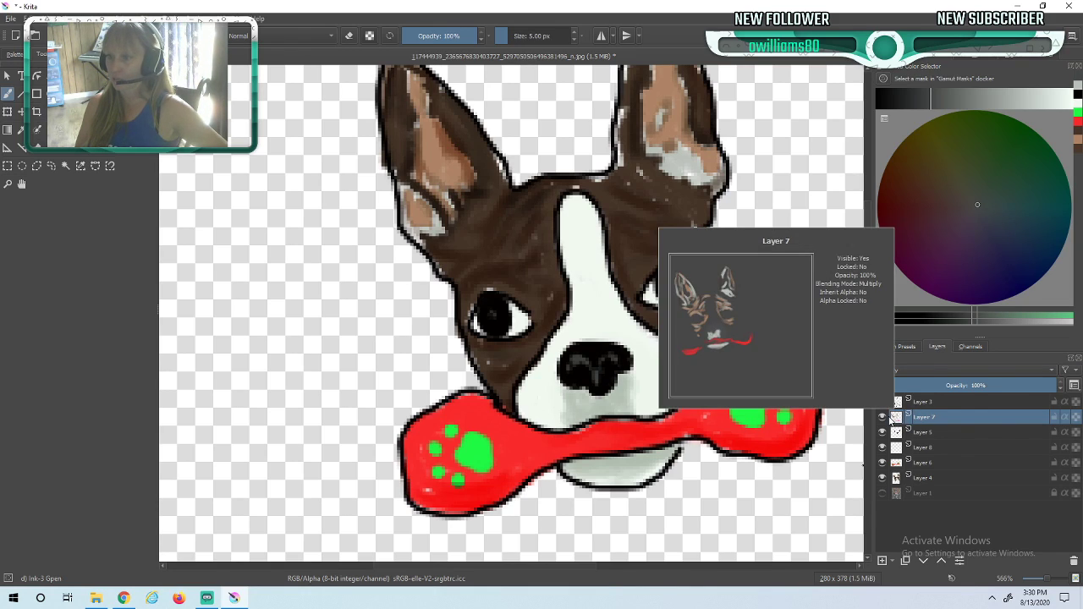
click(1076, 132)
mouse_move(716, 179)
mouse_down()
mouse_move(695, 196)
mouse_move(717, 174)
mouse_up()
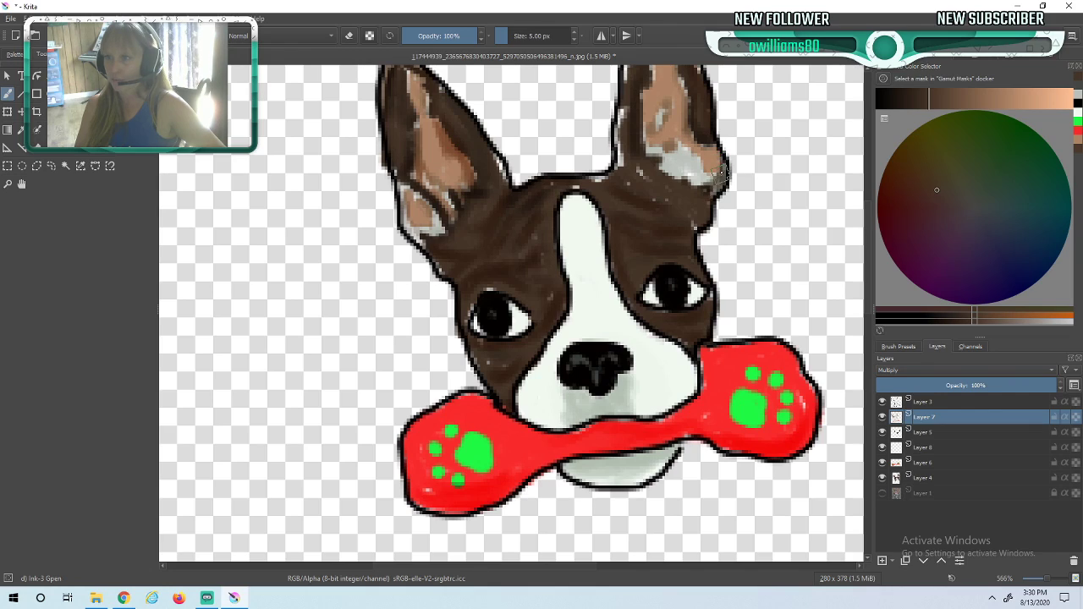
mouse_move(628, 171)
mouse_down()
mouse_move(640, 178)
mouse_move(621, 130)
mouse_move(623, 157)
mouse_move(611, 159)
mouse_move(623, 111)
mouse_move(615, 169)
mouse_move(623, 162)
mouse_move(592, 182)
mouse_move(636, 187)
mouse_move(682, 212)
mouse_up()
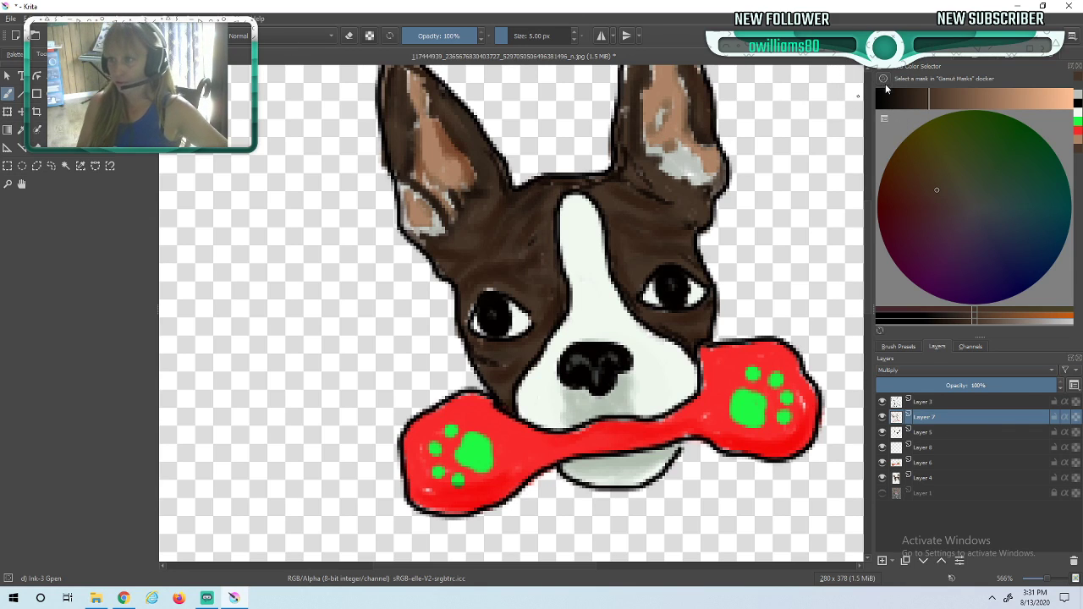
- Fill the light gaps along the right ear's outline and around its tan centre with dark brown
scroll(682, 68, up, 5)
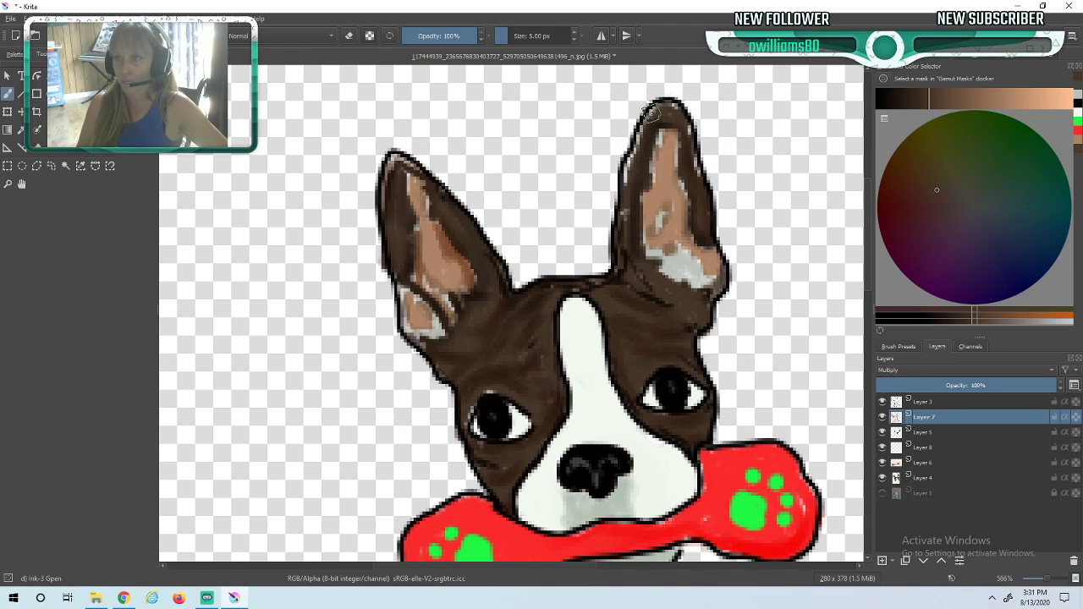
drag(641, 124, 620, 222)
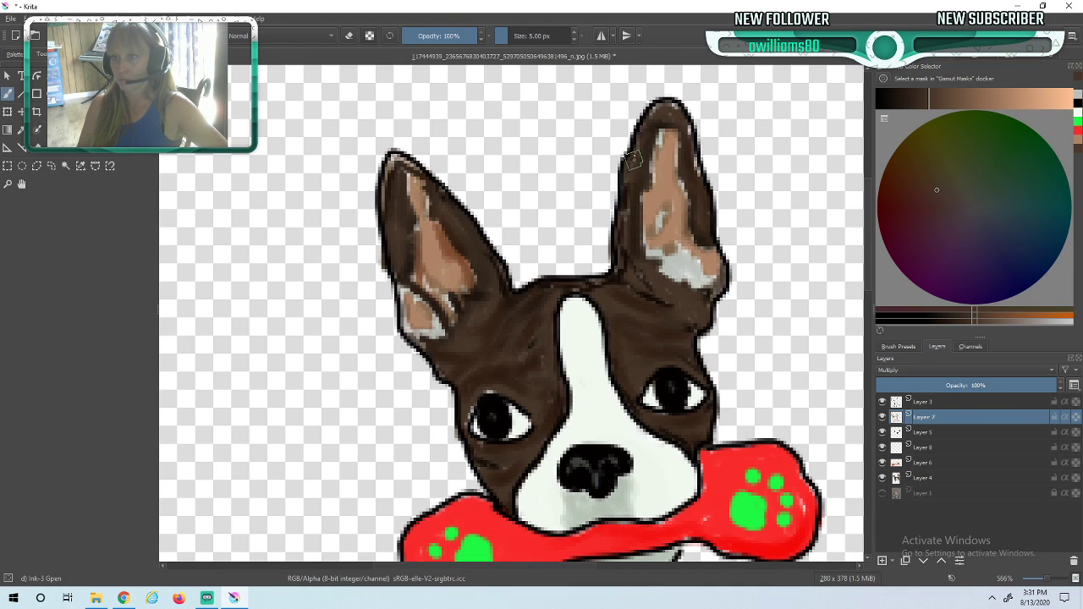
drag(688, 127, 696, 161)
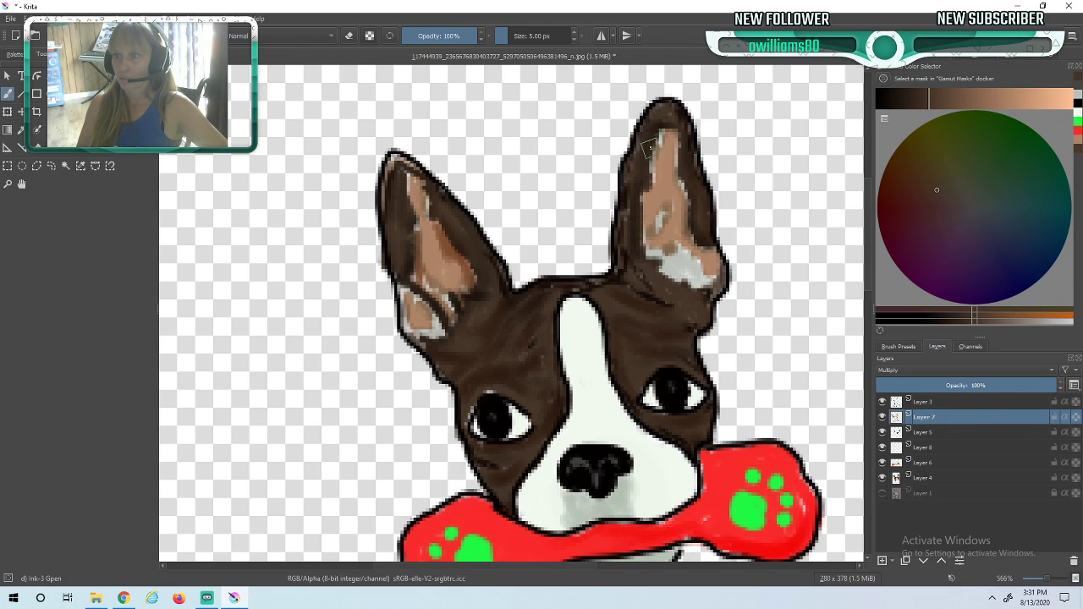
drag(684, 142, 680, 184)
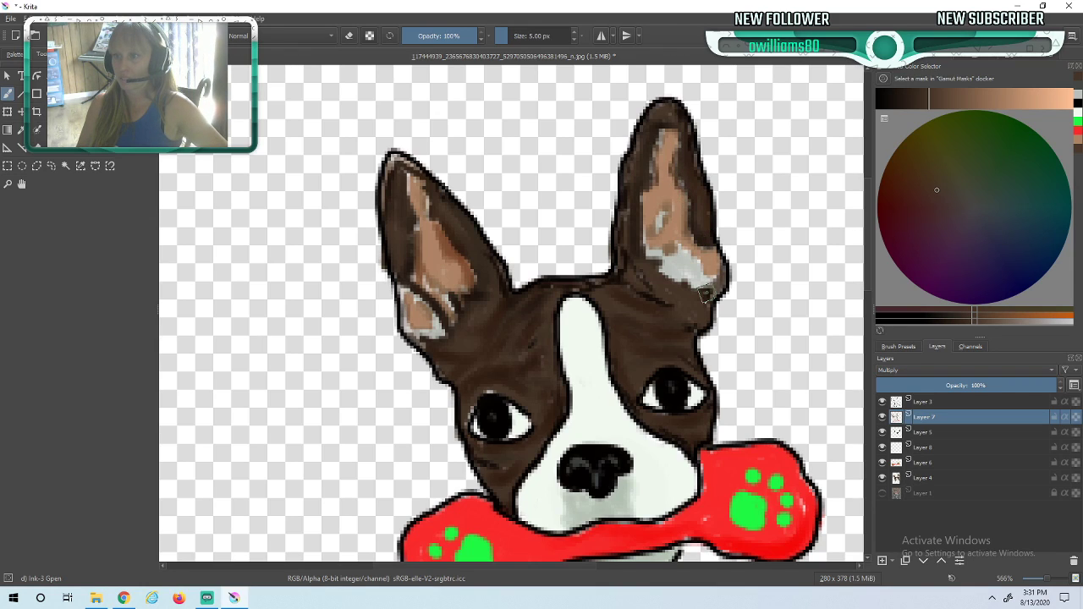
- Paint tan along the inner edges of the right ear and around the grey patch at its base
click(1077, 133)
click(1078, 141)
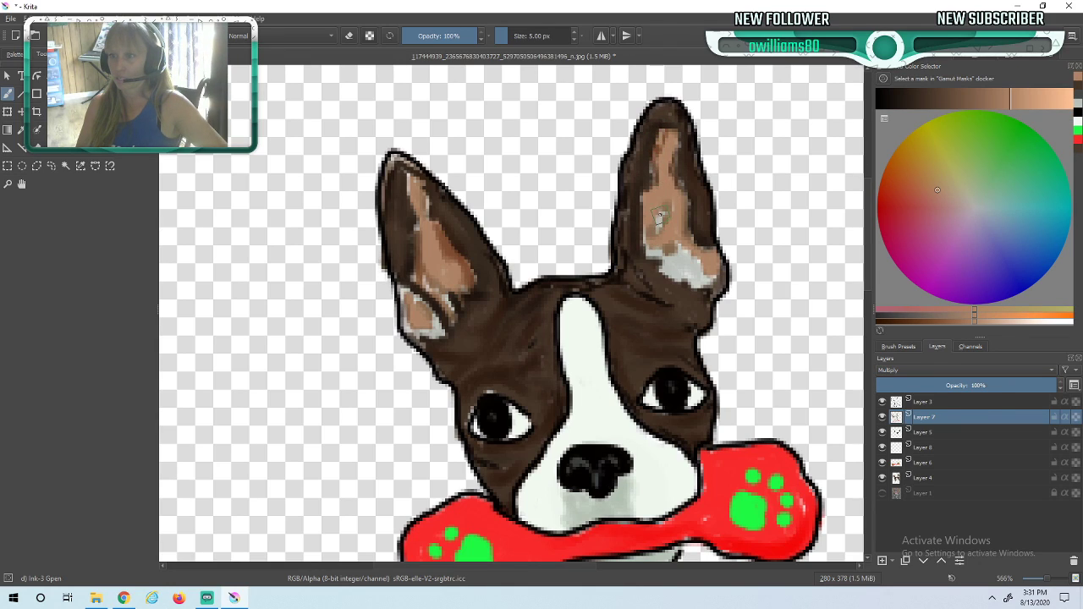
drag(643, 190, 640, 239)
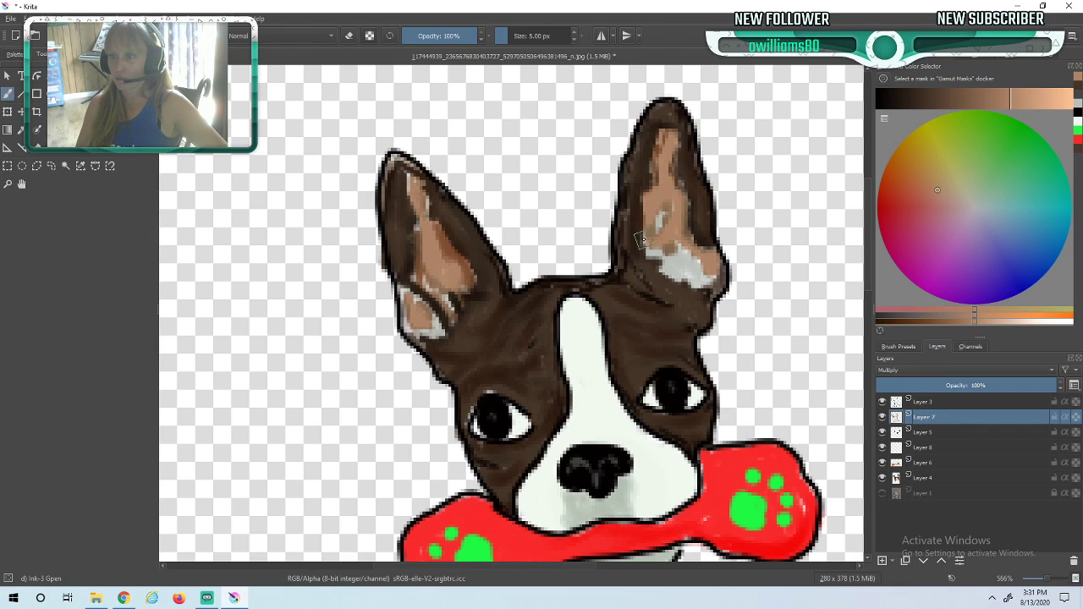
drag(679, 156, 679, 144)
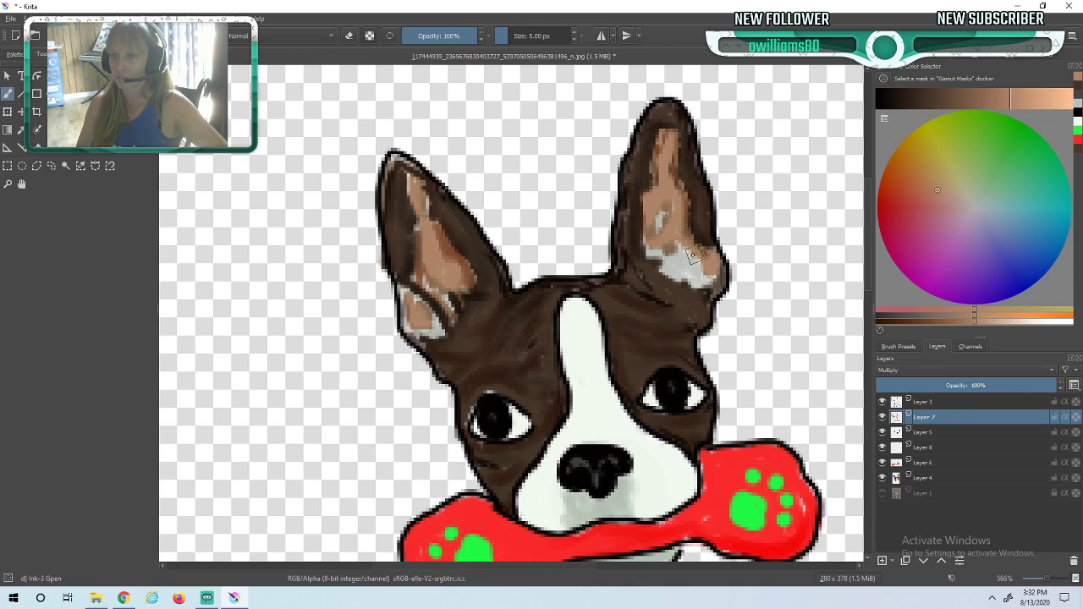
mouse_move(684, 250)
mouse_down()
mouse_move(704, 268)
mouse_move(674, 240)
mouse_move(698, 261)
mouse_move(684, 248)
mouse_move(651, 247)
mouse_move(716, 278)
mouse_up()
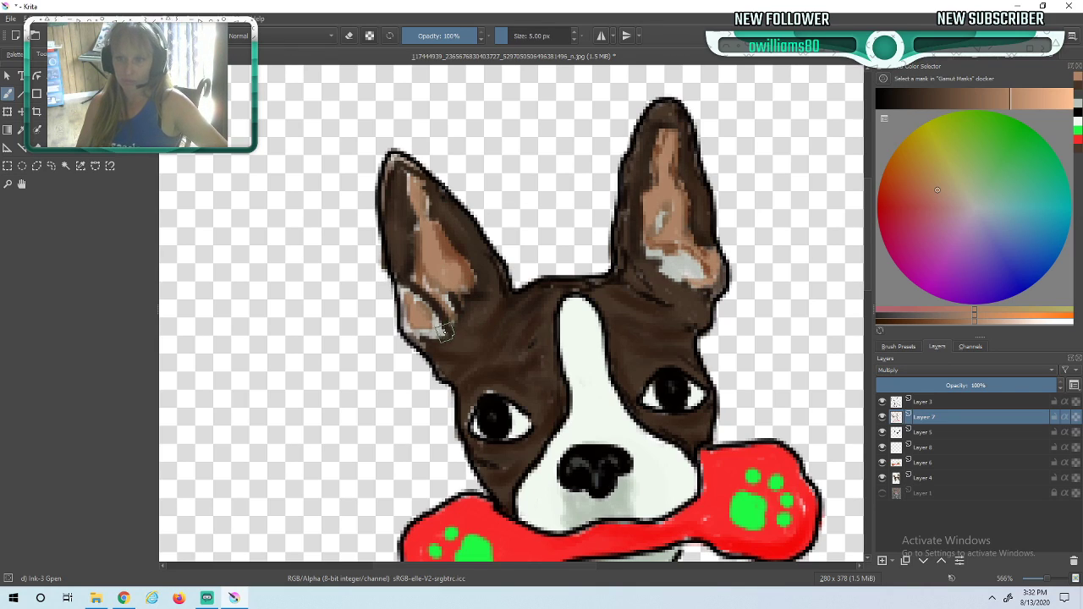
- Cover the grey gaps inside the left ear with tan, from its base up to the middle
drag(439, 326, 427, 338)
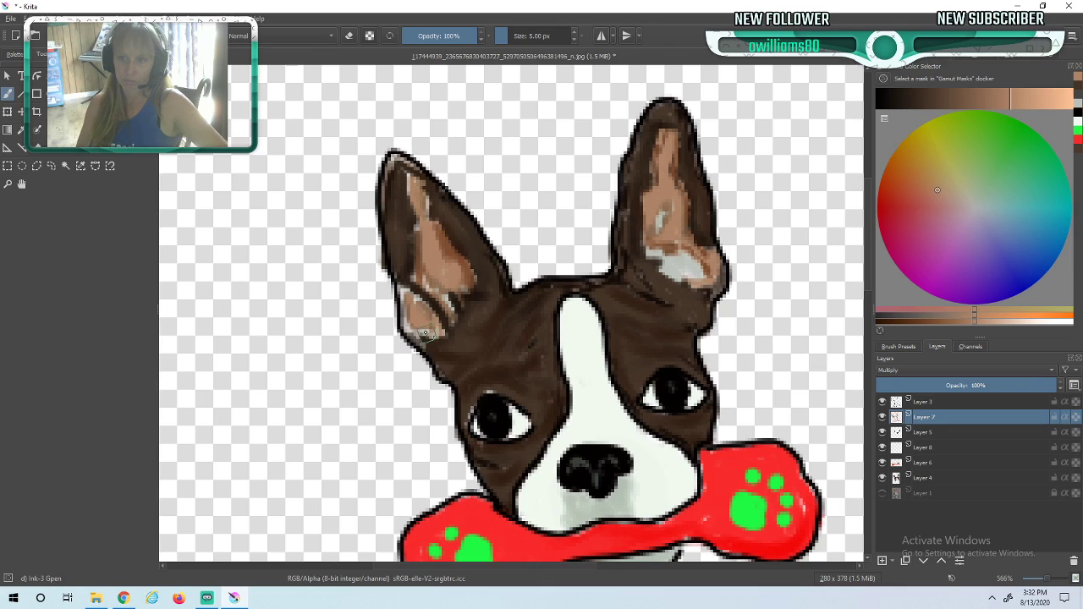
mouse_move(392, 288)
mouse_down()
mouse_move(427, 305)
mouse_move(403, 288)
mouse_move(418, 300)
mouse_move(404, 308)
mouse_up()
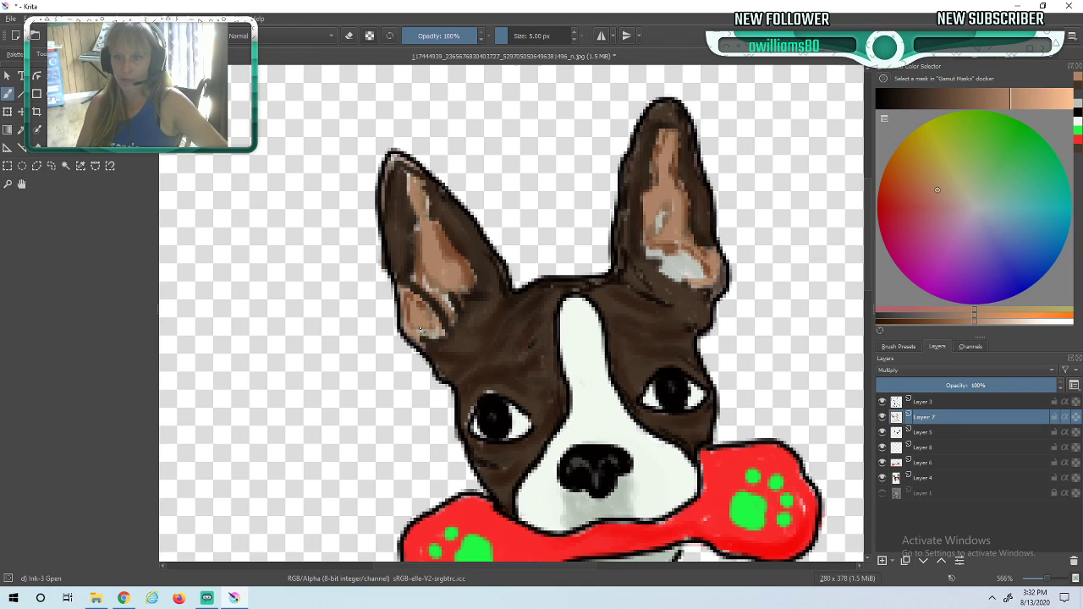
drag(410, 271, 431, 288)
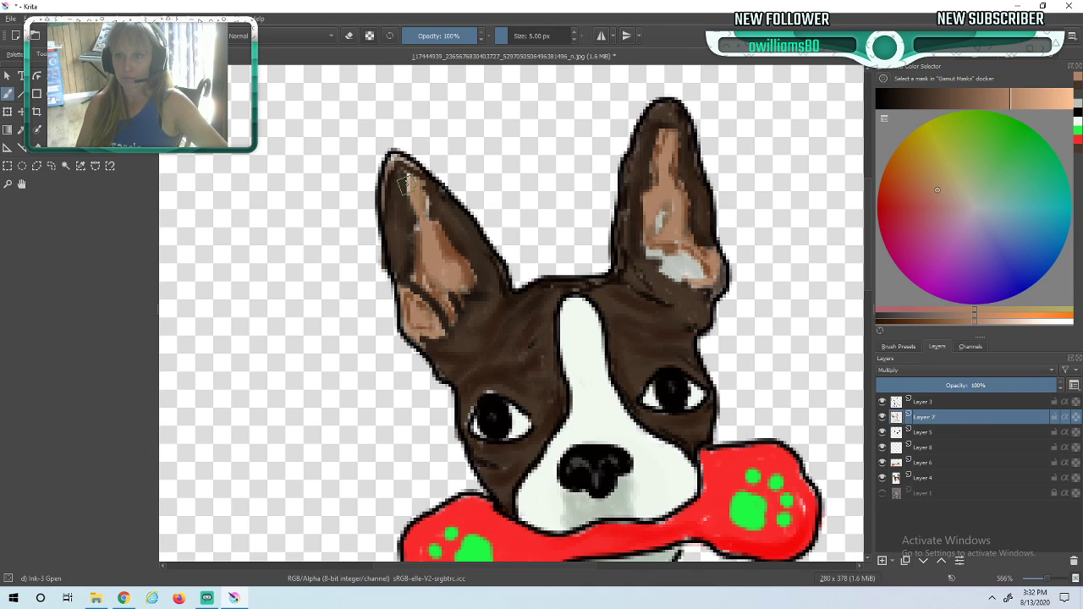
drag(430, 212, 413, 225)
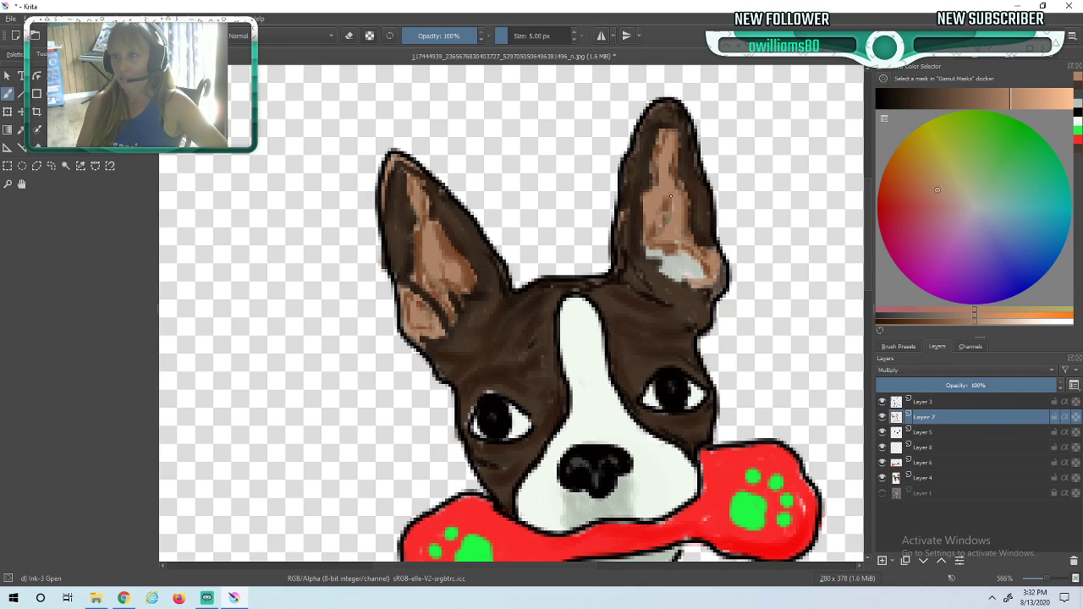
- Fill the remaining grey patches inside the right ear with tan and touch up the left ear's tip
drag(664, 226, 675, 244)
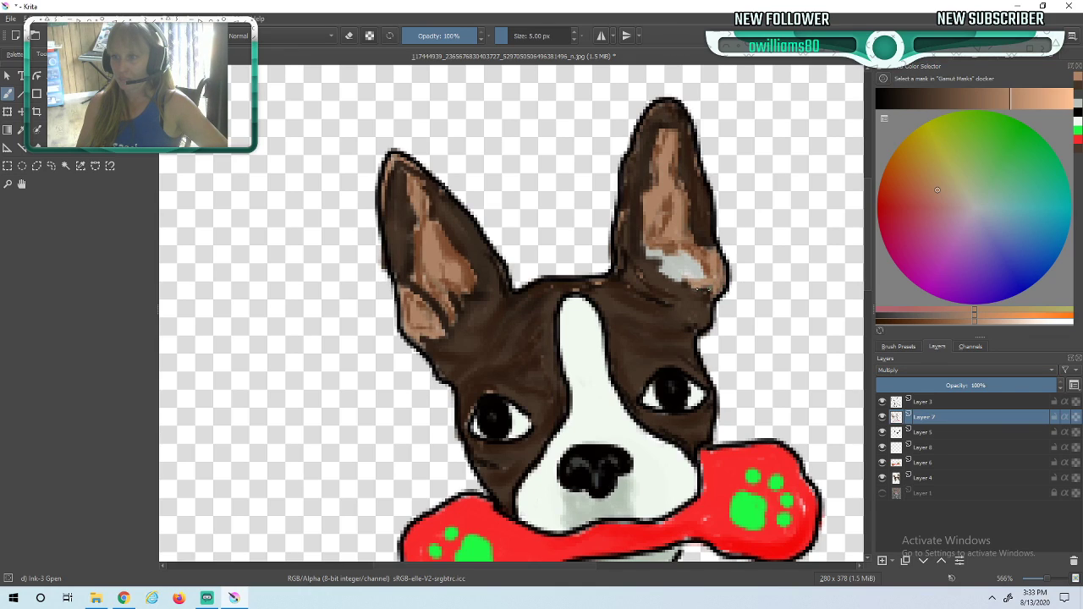
drag(708, 274, 643, 253)
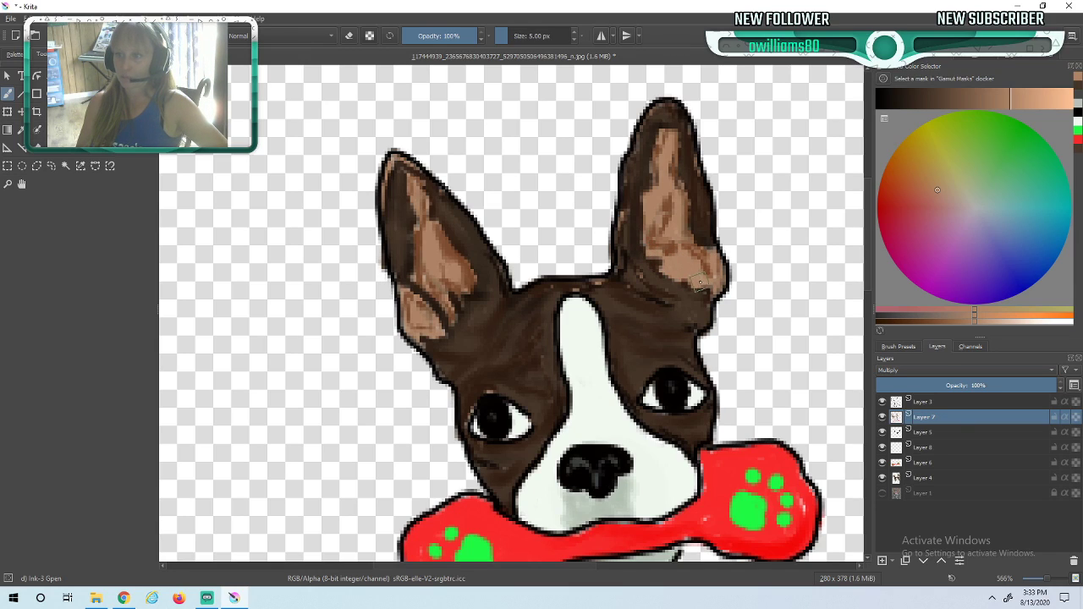
drag(645, 180, 637, 235)
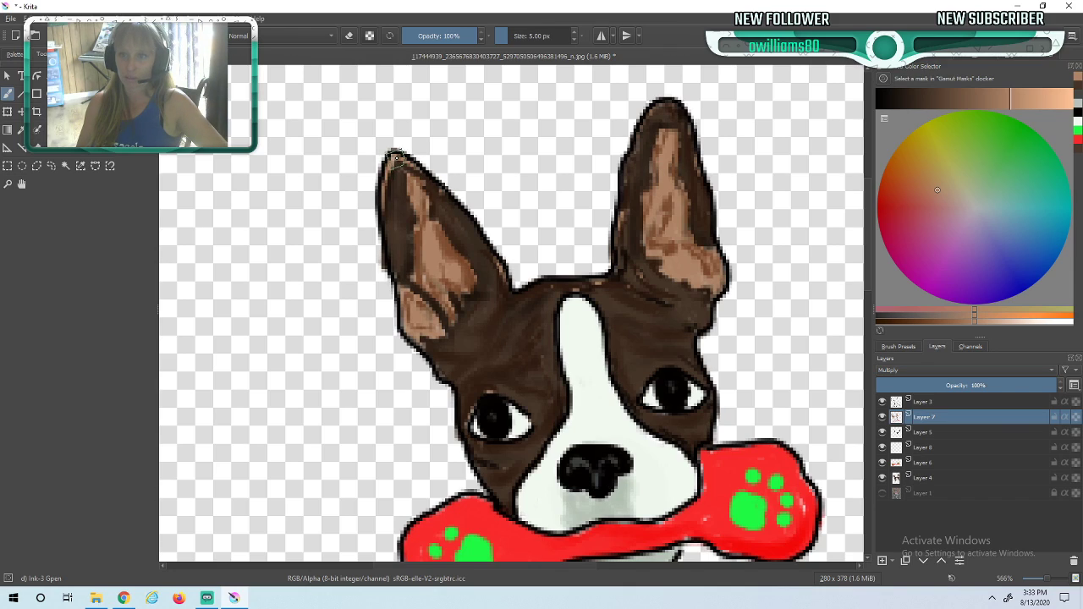
drag(388, 156, 401, 152)
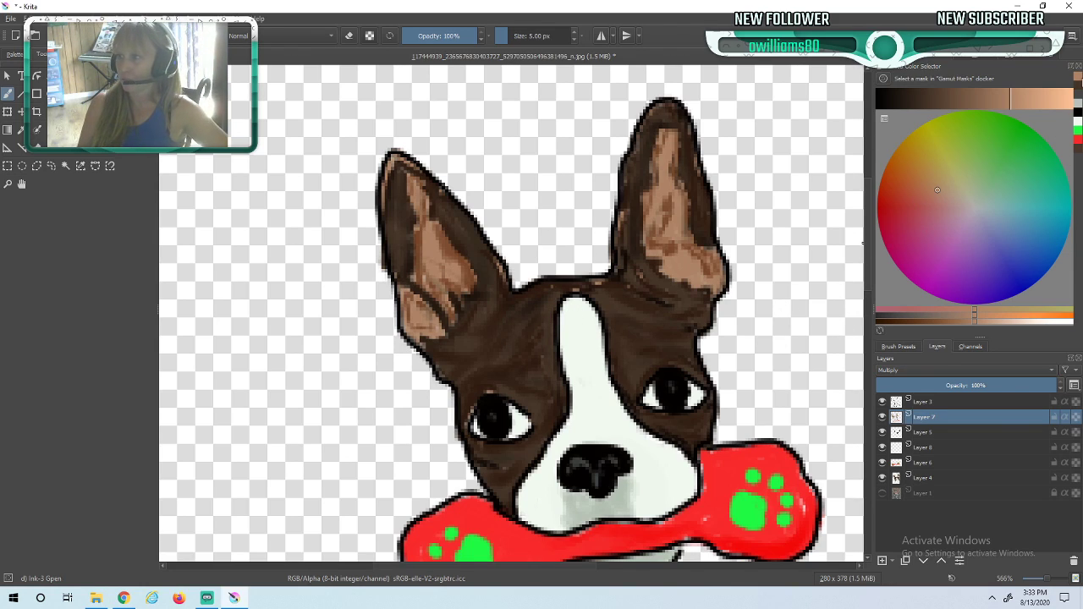
- Paint dark brown brow lines above both eyes of the dog
click(1080, 153)
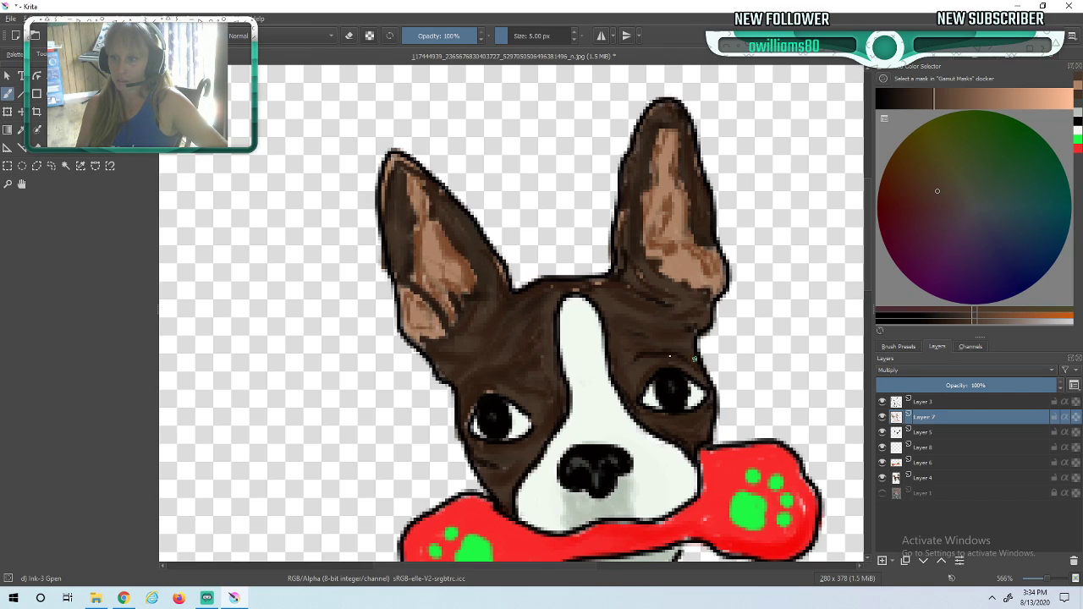
drag(633, 365, 673, 347)
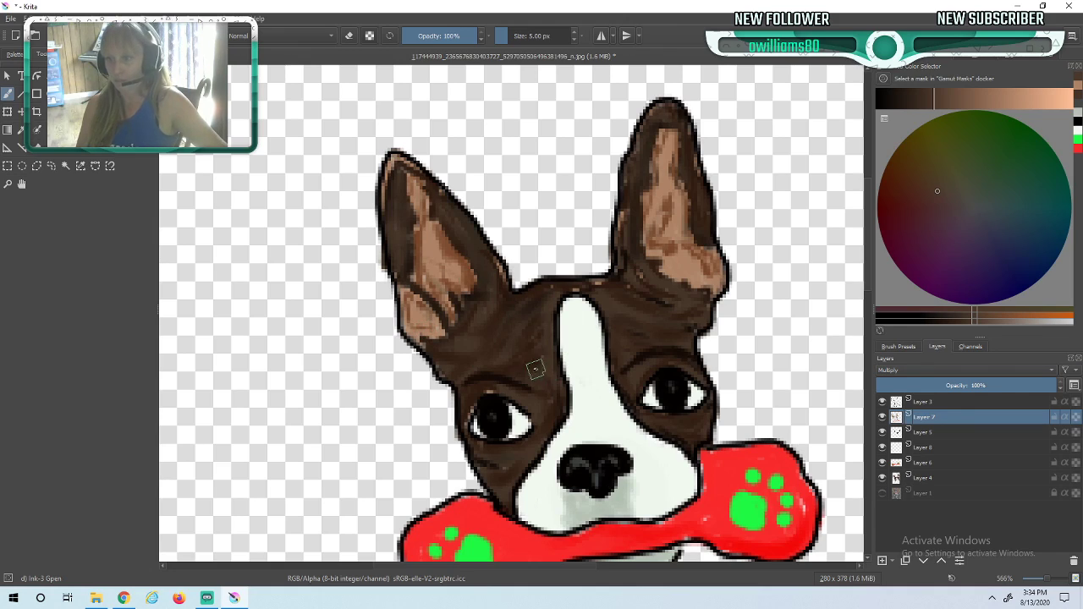
drag(509, 375, 536, 382)
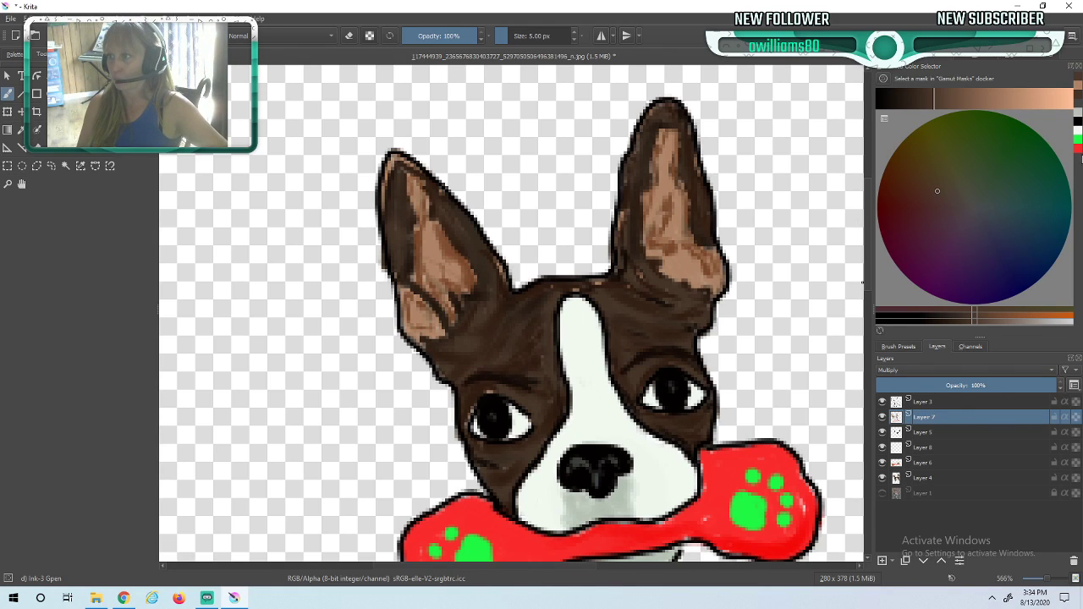
- Paint red over the lighter patches on the bone's left end and along its middle bar
click(1078, 149)
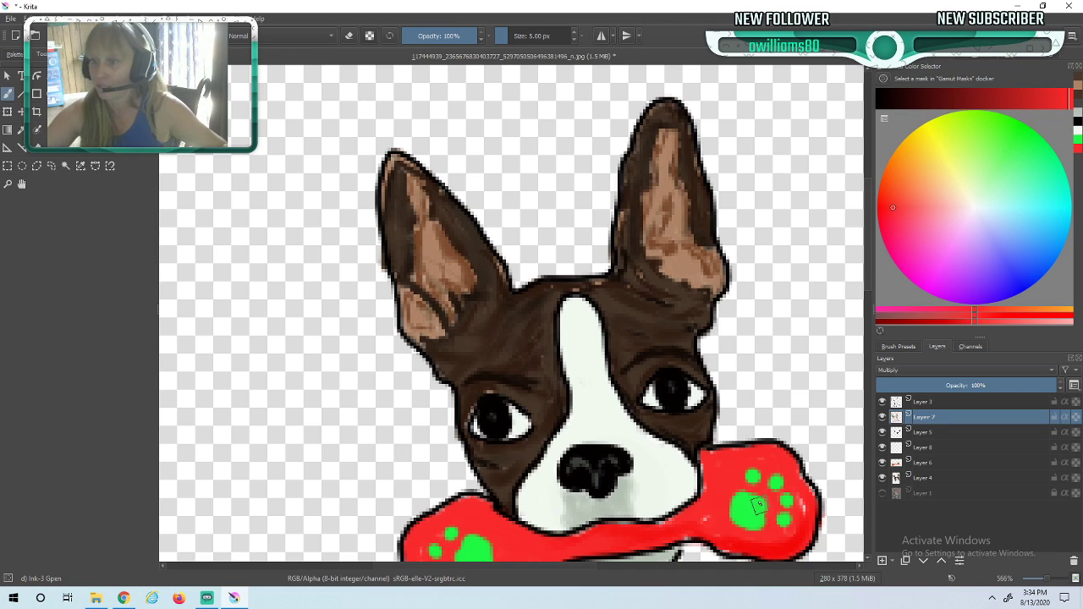
scroll(730, 487, down, 2)
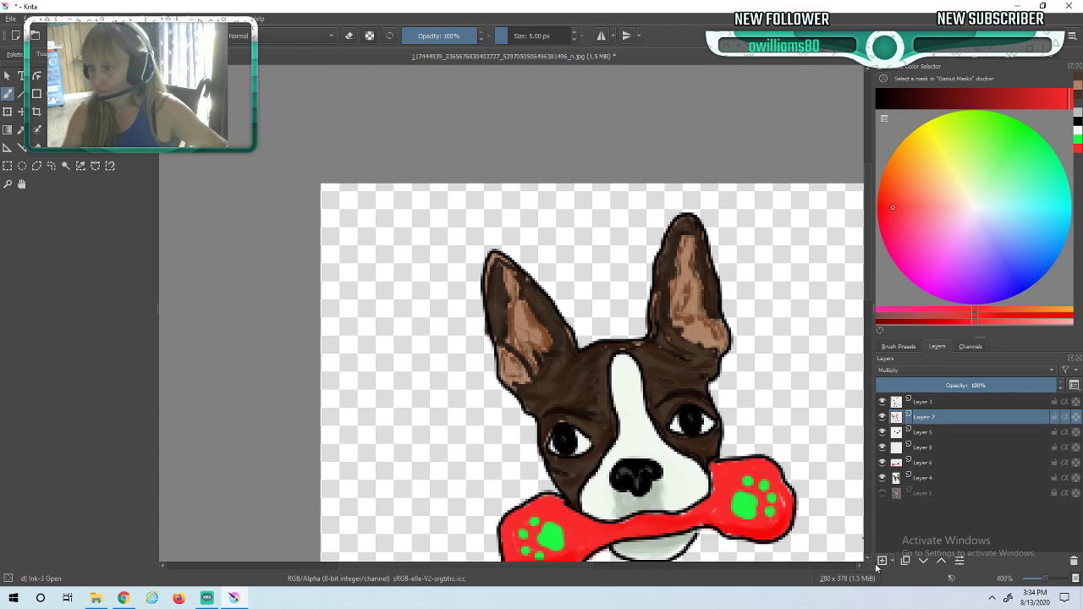
scroll(847, 534, down, 5)
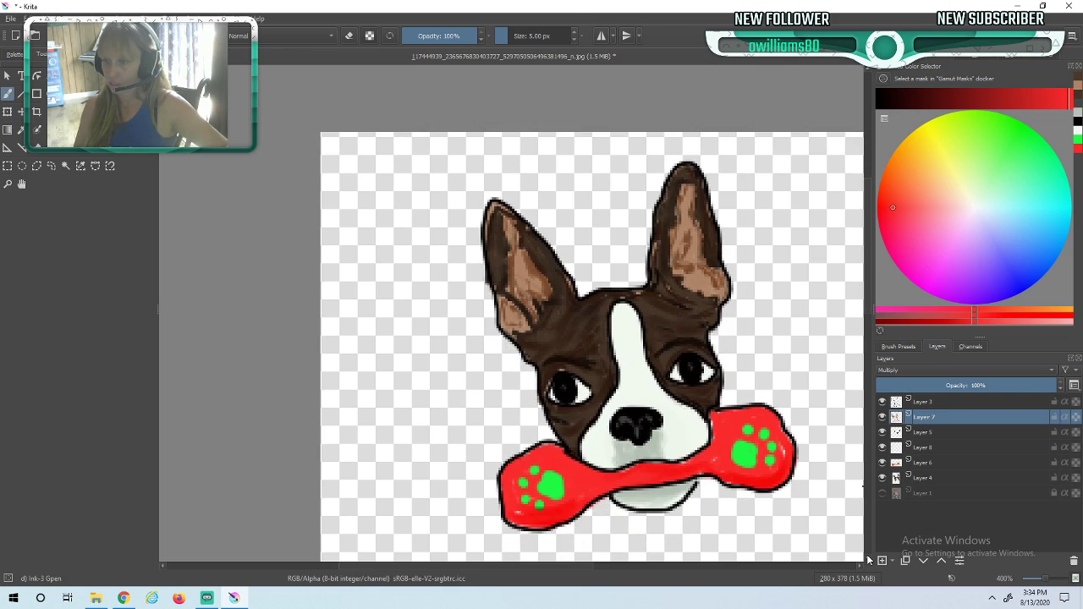
scroll(563, 374, up, 2)
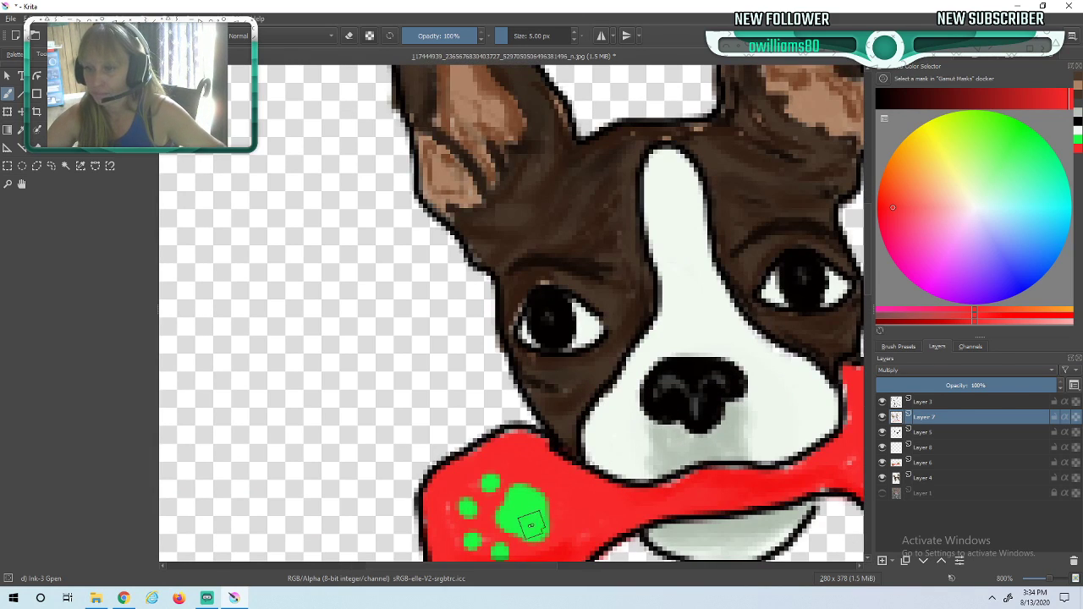
drag(499, 441, 511, 433)
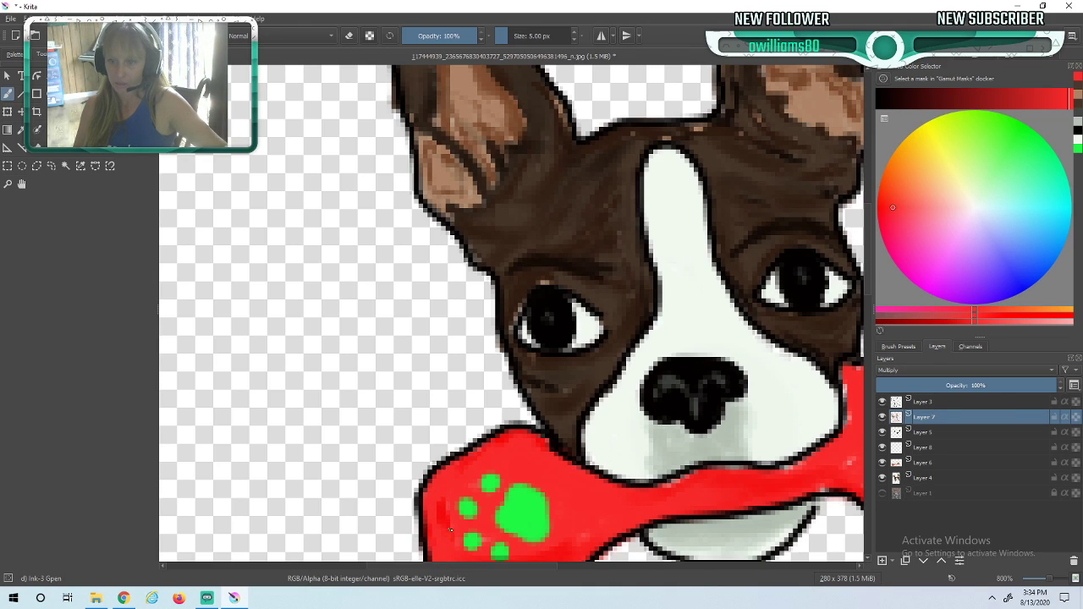
drag(569, 535, 592, 539)
mouse_move(660, 502)
mouse_down()
mouse_move(687, 475)
mouse_move(763, 483)
mouse_move(800, 465)
mouse_up()
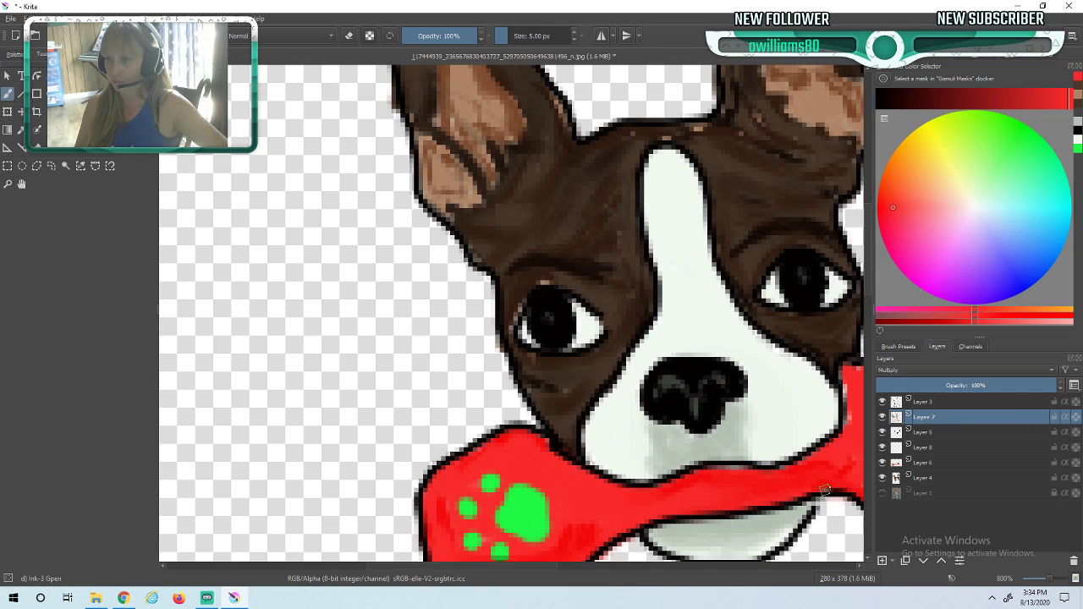
drag(849, 405, 844, 433)
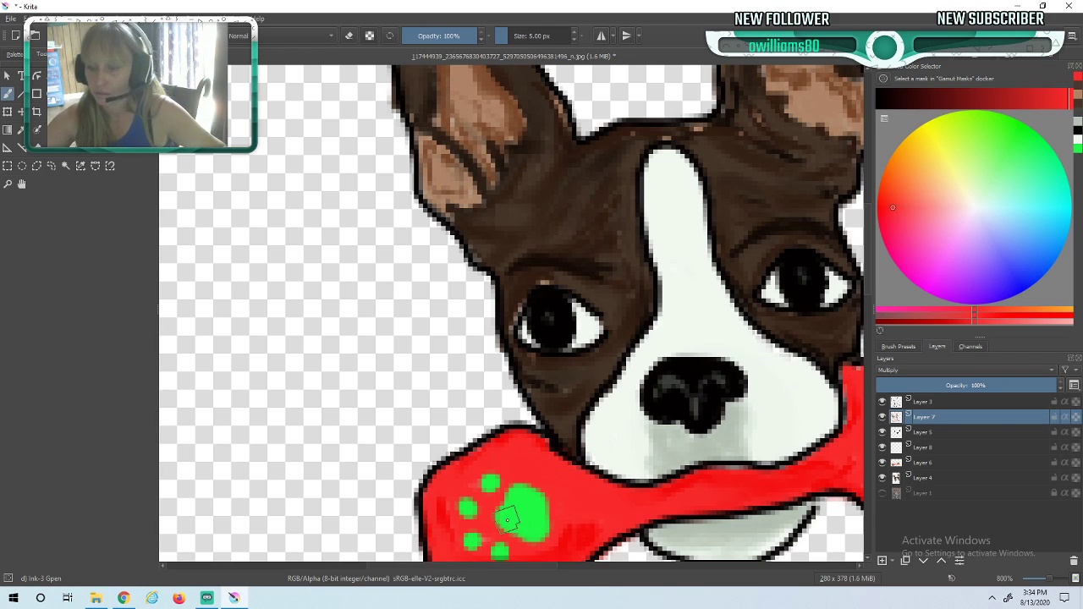
- Cover the light gaps in the bone's right end with red, around the green paw print and along the outline
click(860, 566)
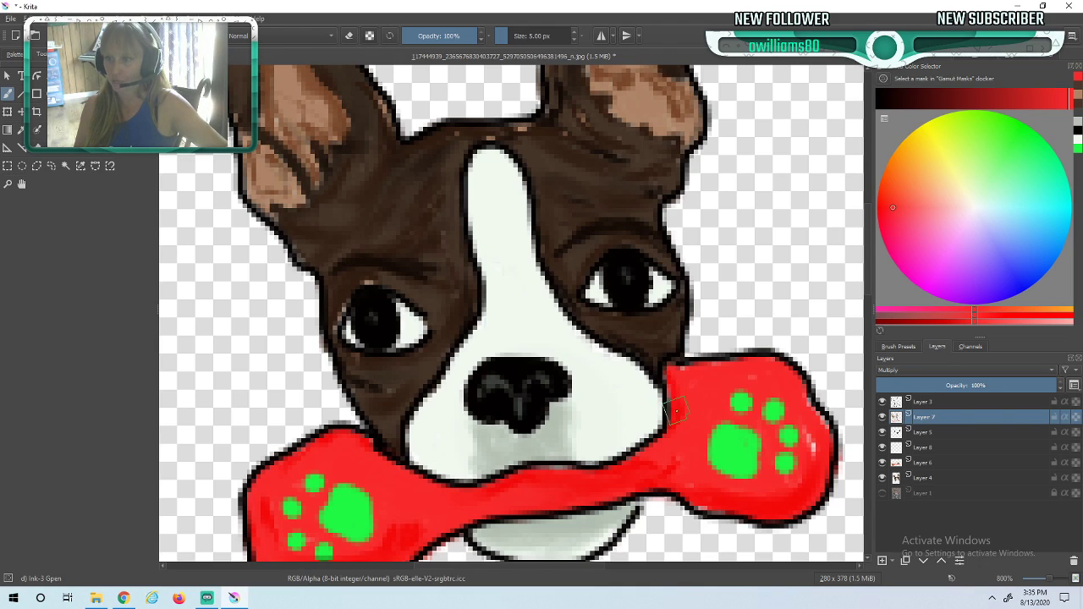
mouse_move(685, 368)
mouse_down()
mouse_move(774, 368)
mouse_move(760, 361)
mouse_move(789, 376)
mouse_move(767, 362)
mouse_move(825, 423)
mouse_move(817, 414)
mouse_move(822, 451)
mouse_move(794, 494)
mouse_move(752, 492)
mouse_up()
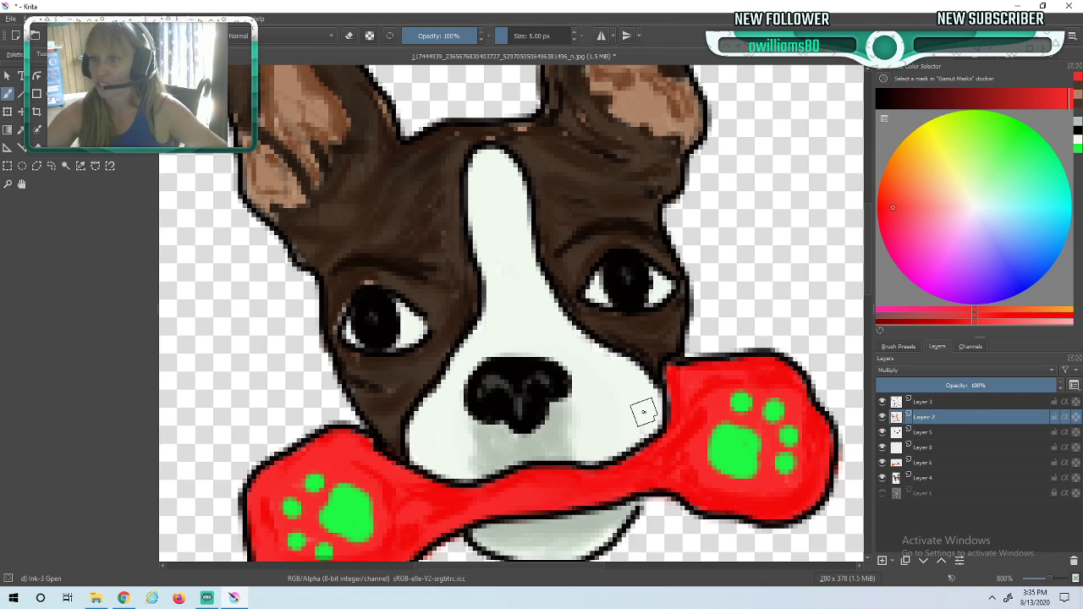
scroll(665, 459, down, 3)
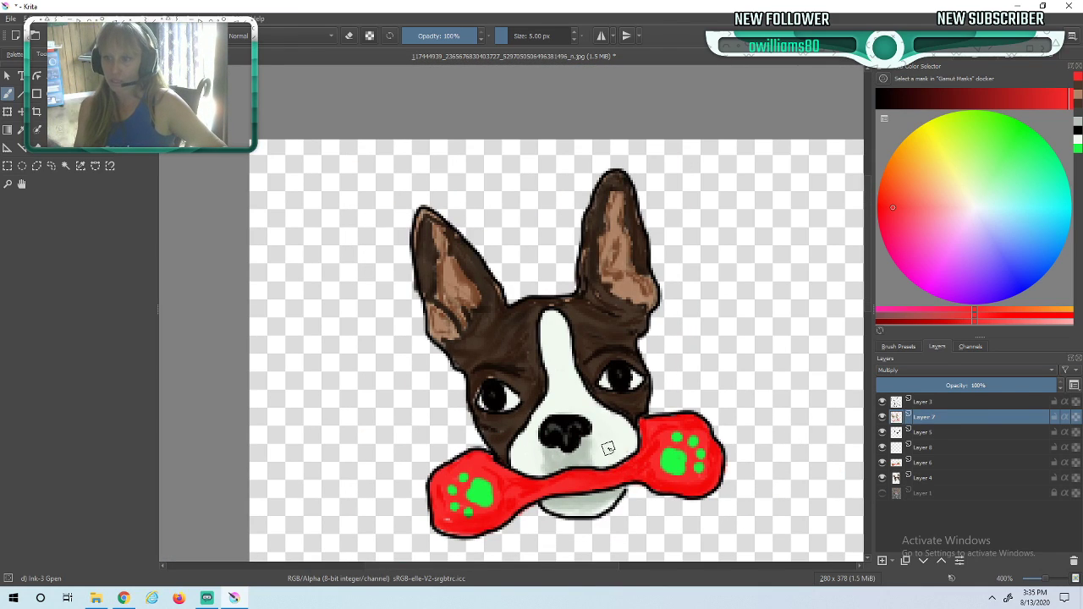
scroll(609, 461, down, 3)
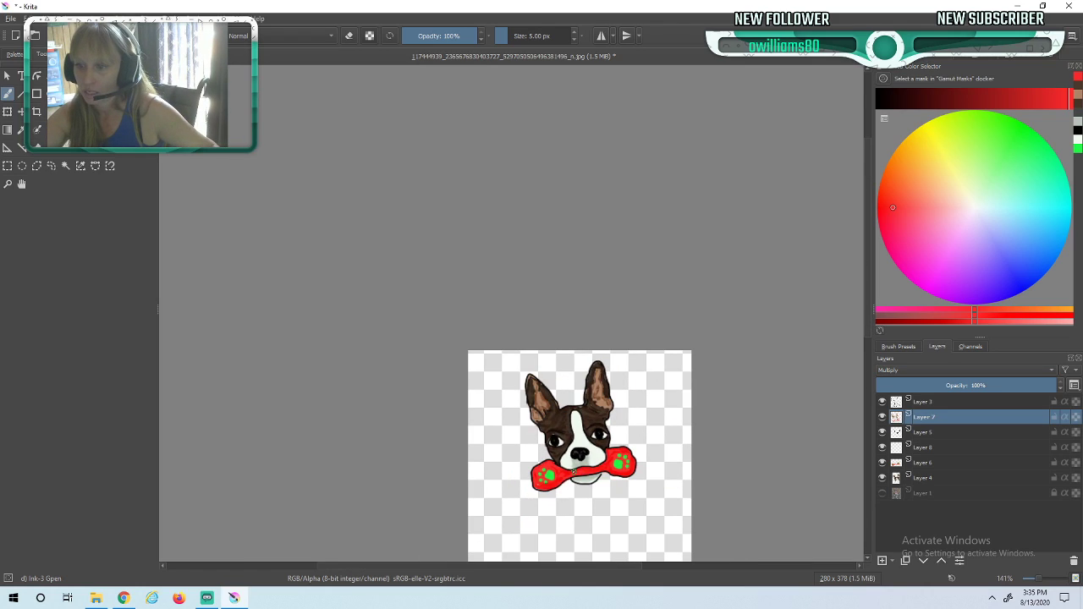
scroll(572, 479, down, 1)
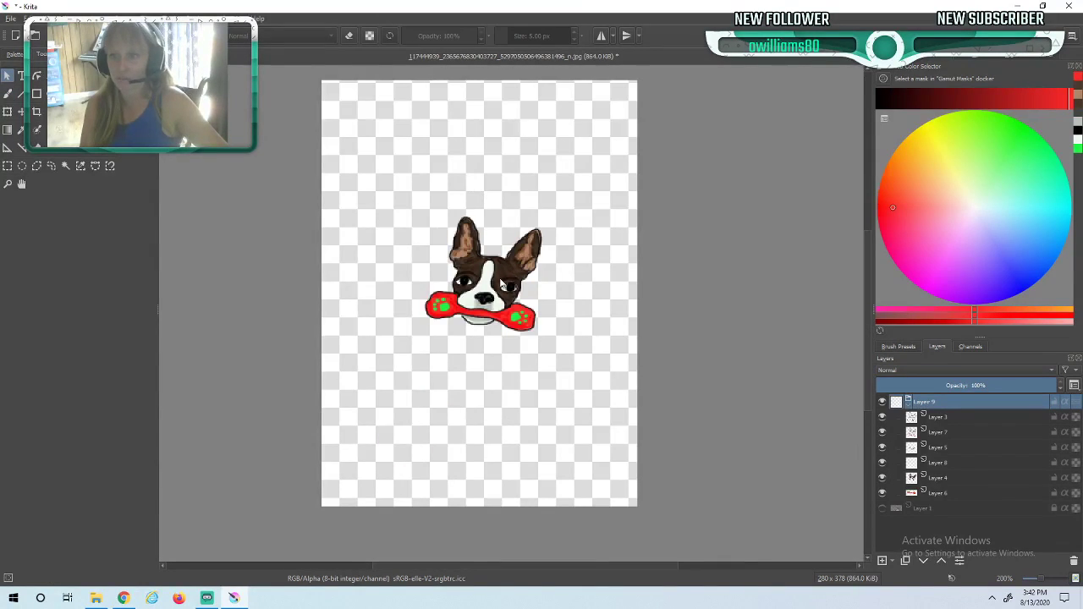
click(501, 284)
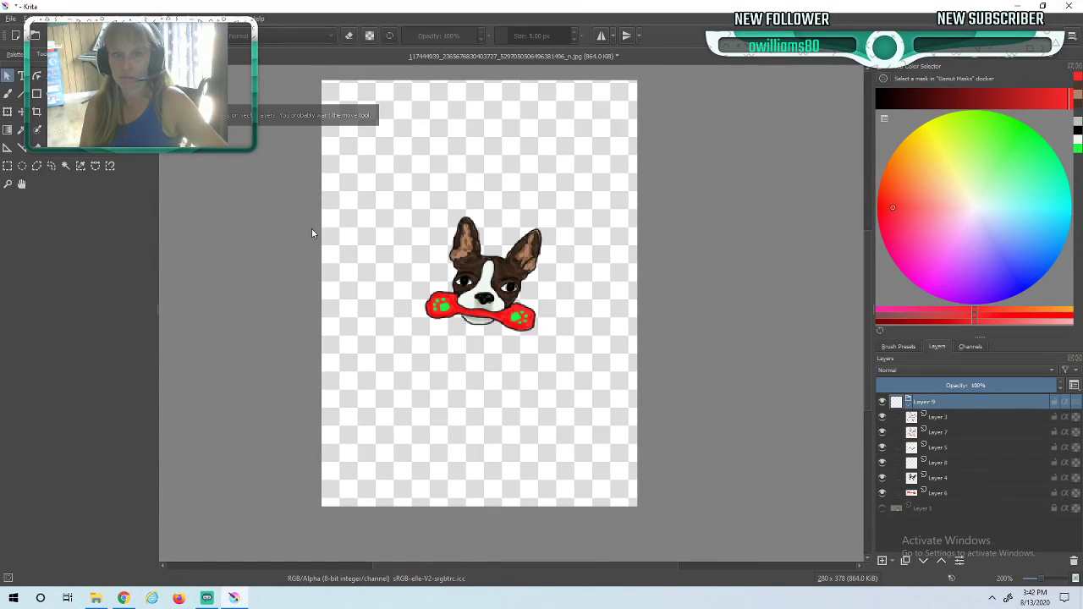
click(7, 129)
drag(417, 207, 491, 248)
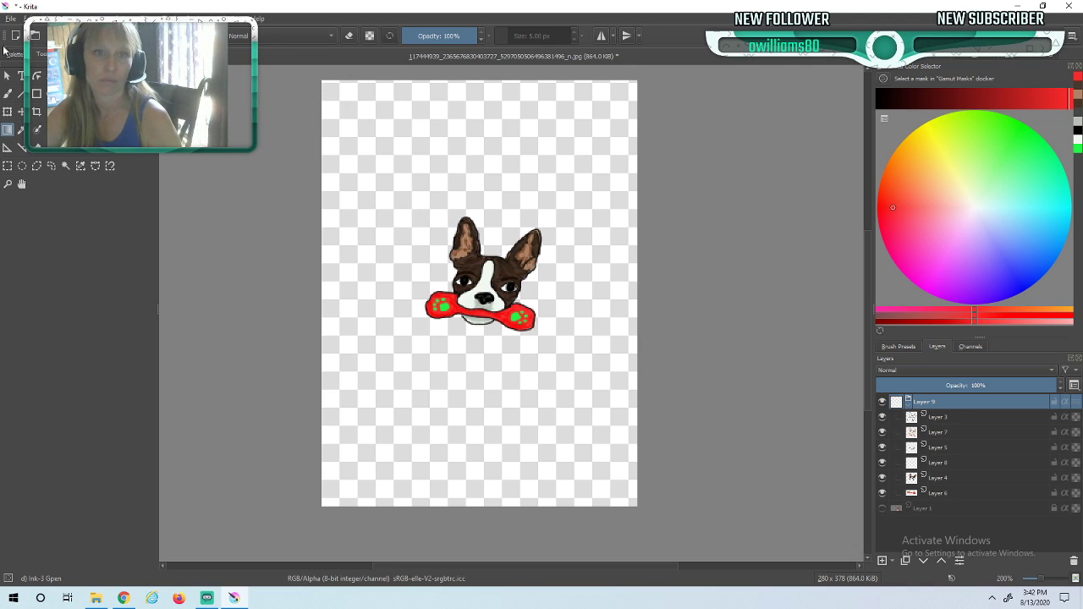
- Shift the grouped dog artwork slightly down and to the left on the canvas with the Transform tool
click(6, 112)
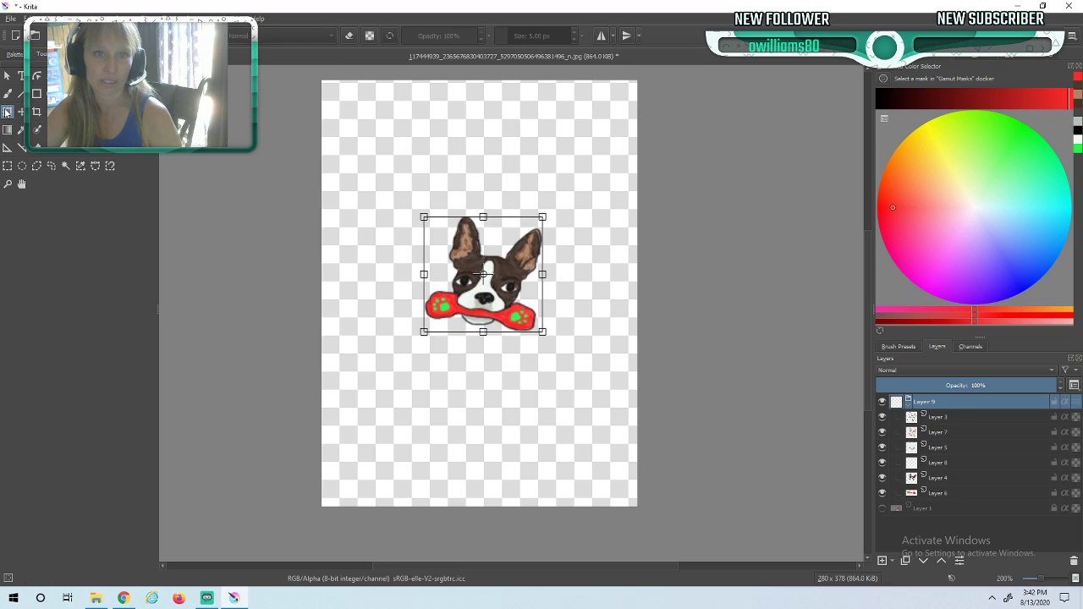
drag(480, 327, 473, 339)
click(473, 340)
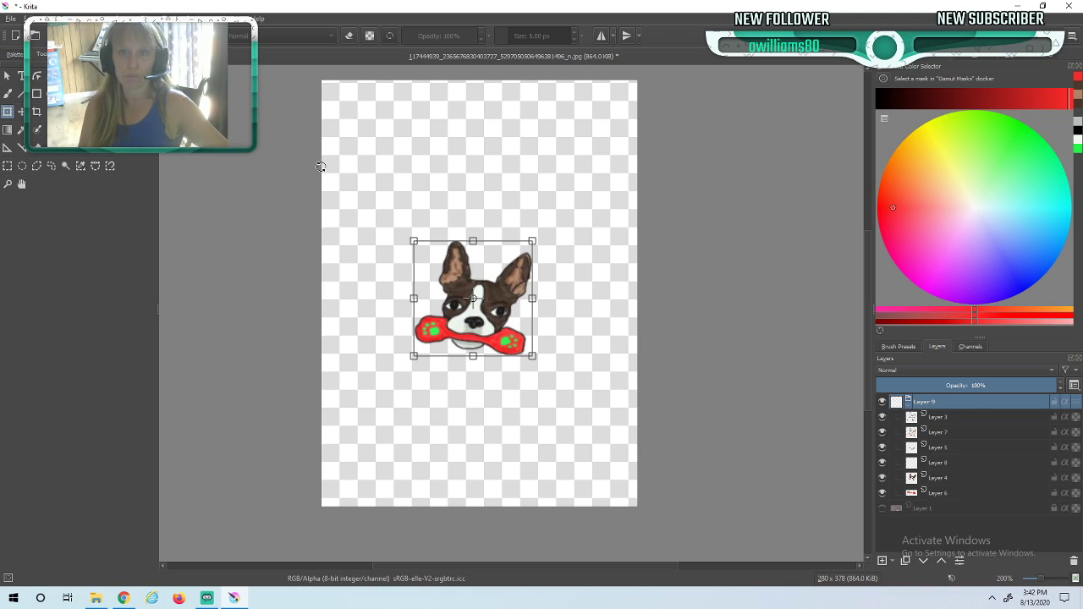
- Resize the canvas to 112 by 112 px and nudge the dog artwork slightly upward
click(72, 18)
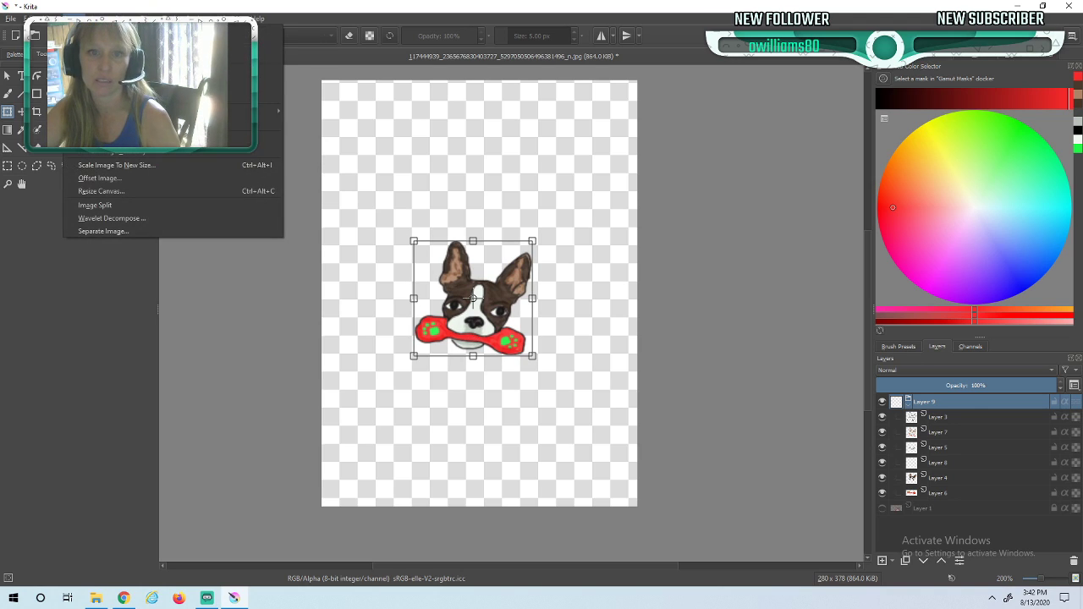
click(97, 191)
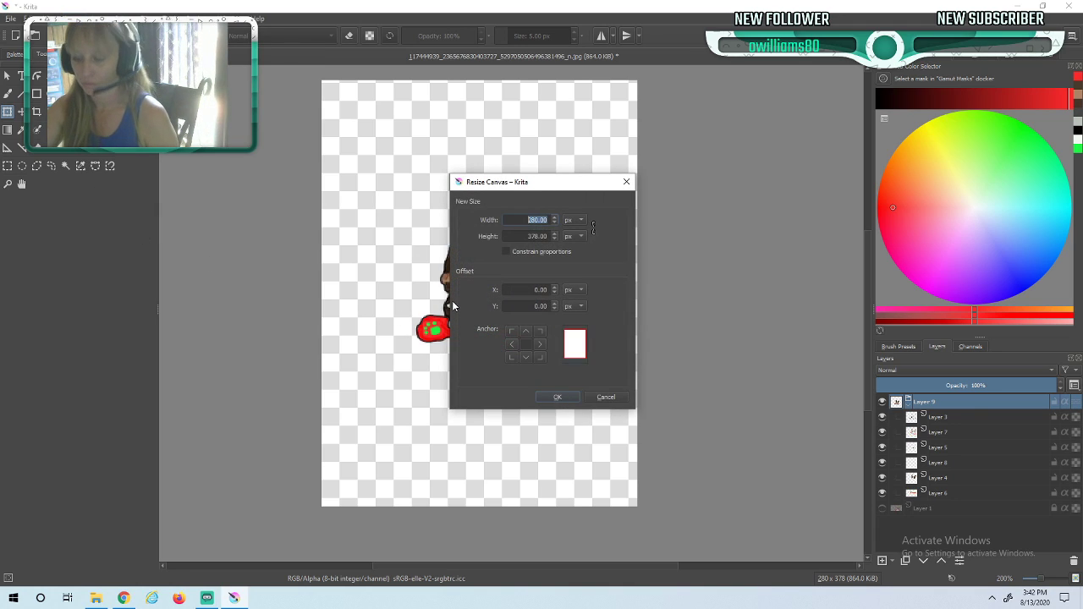
text(112)
double_click(521, 237)
text(112)
key(Return)
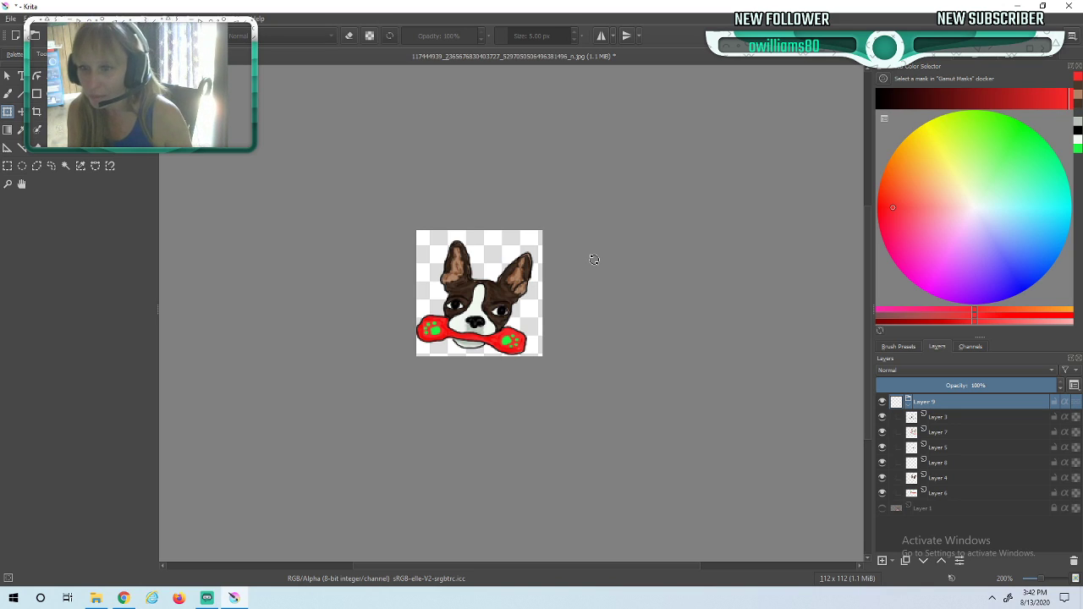
click(477, 303)
drag(467, 286, 466, 274)
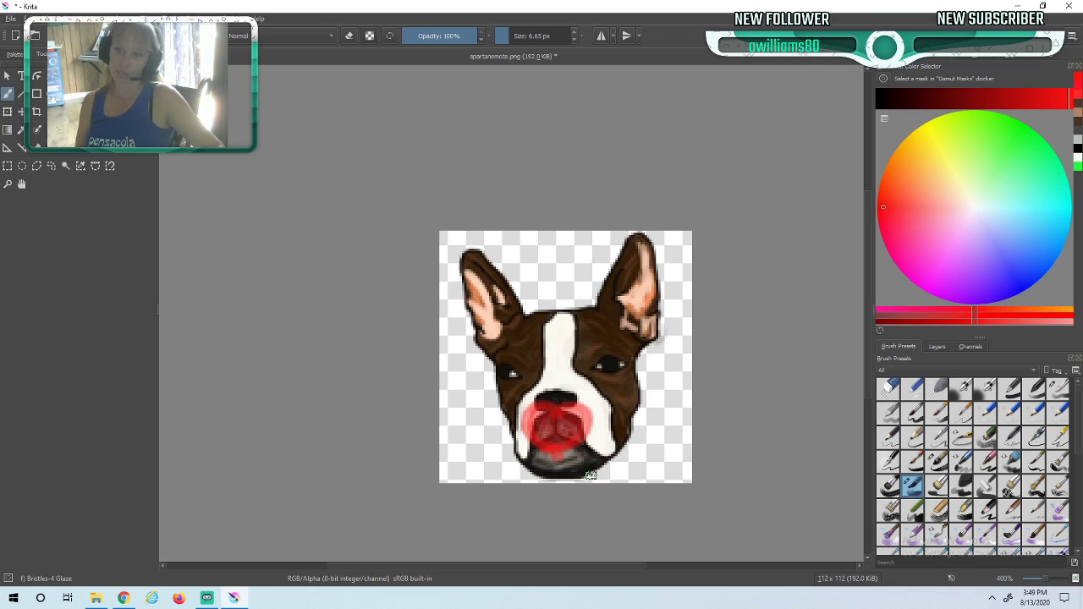
- Undo the red heart painted over the dog's muzzle in spartanemote.png and discard a trial red stroke around the left eye
key(ctrl+z)
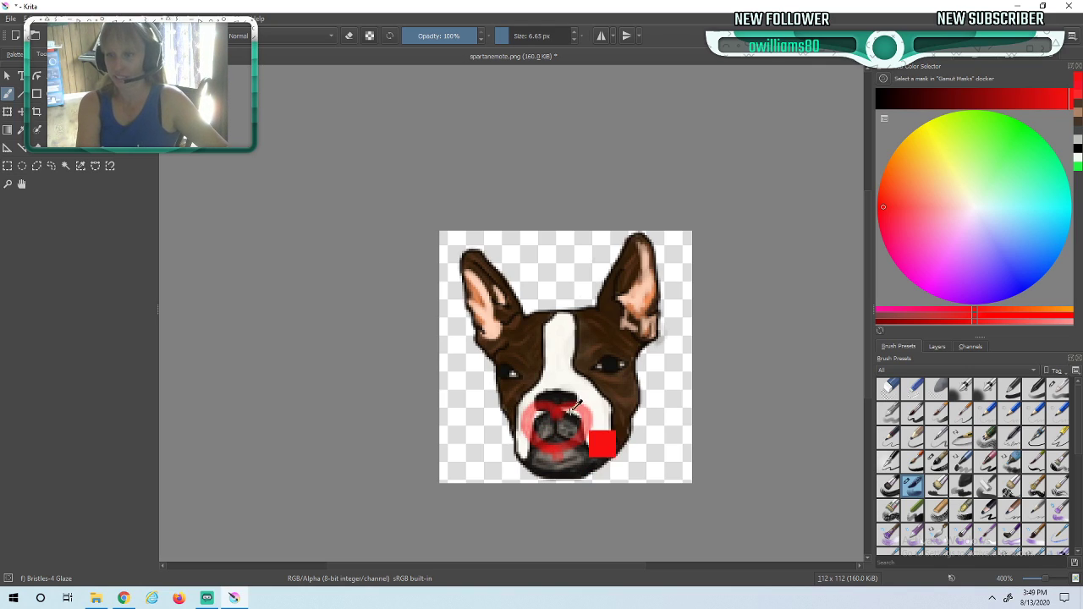
key(ctrl+z)
mouse_move(511, 347)
mouse_down()
mouse_move(503, 341)
mouse_move(513, 382)
mouse_move(526, 348)
mouse_move(505, 377)
mouse_up()
key(ctrl+z)
key(ctrl+z)
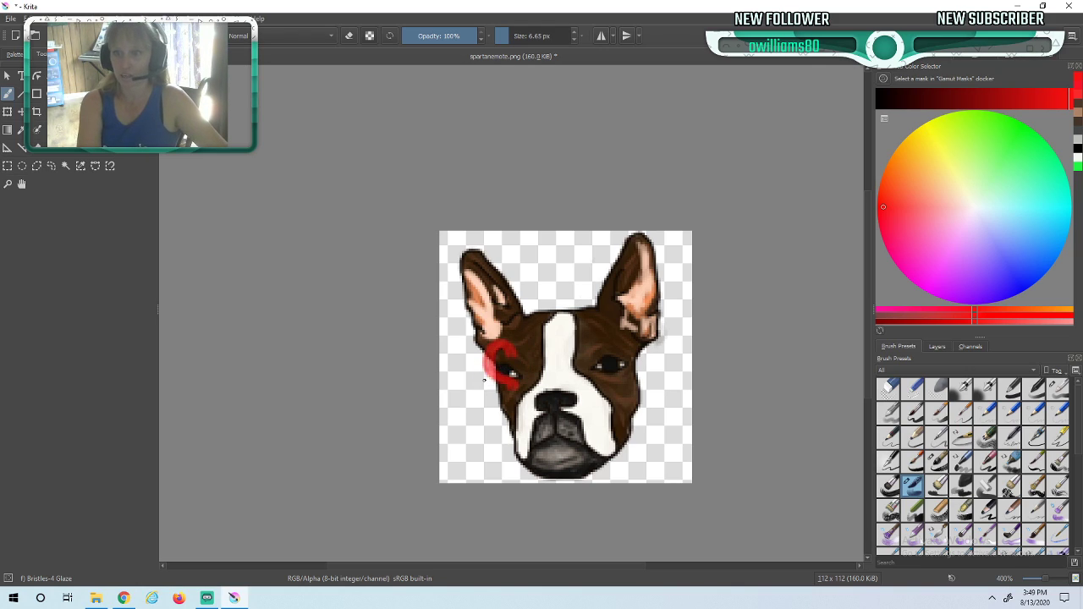
- Paint a red heart outline around each of the dog's eyes, redoing the strokes of the right heart
drag(513, 348, 516, 391)
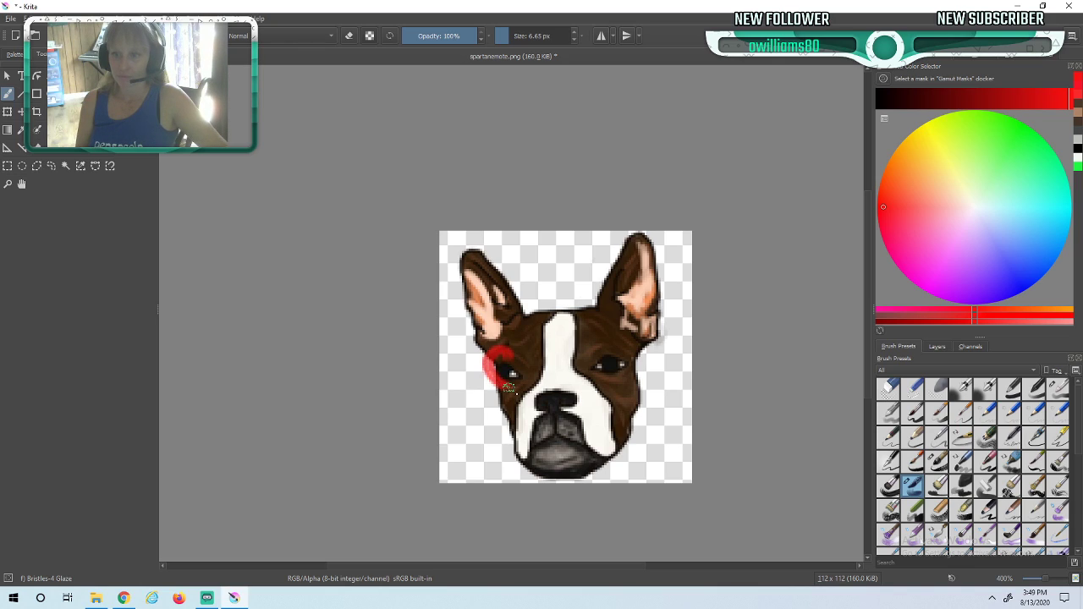
drag(521, 348, 511, 386)
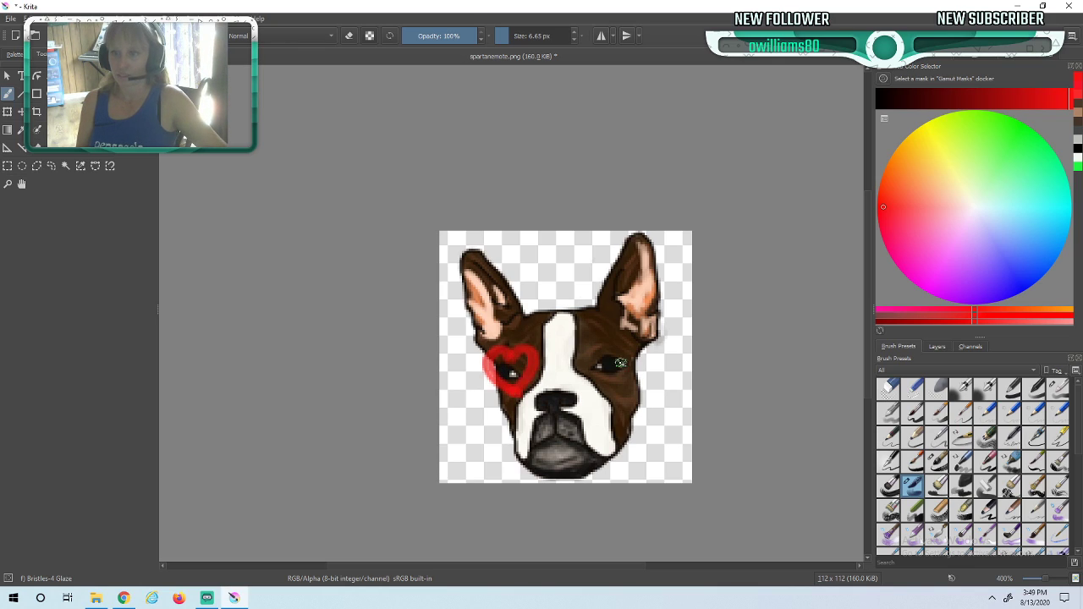
mouse_move(610, 345)
mouse_down()
mouse_move(586, 356)
mouse_move(613, 387)
mouse_up()
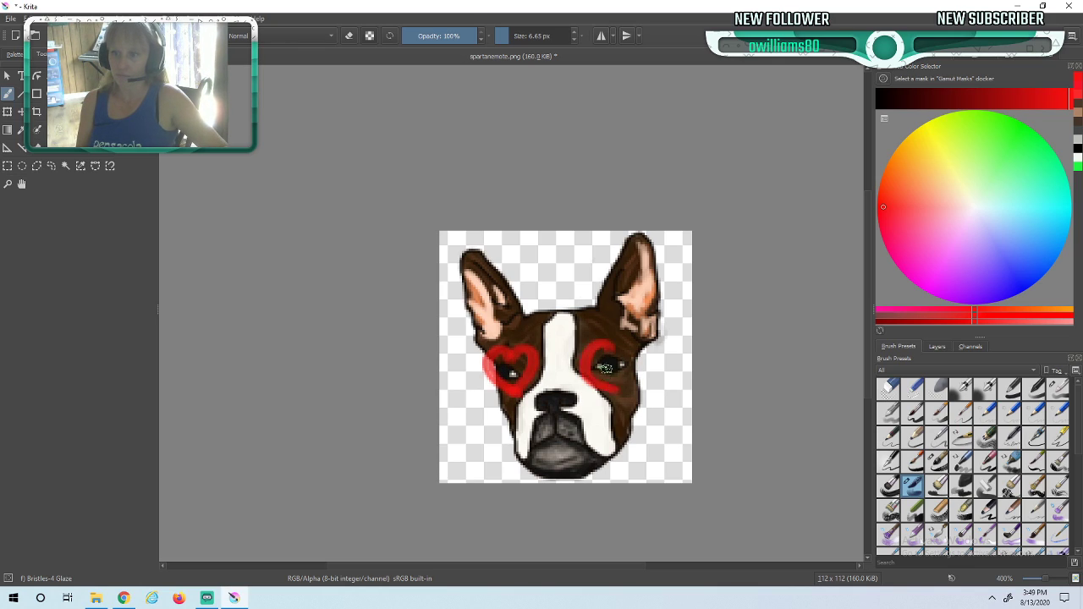
key(ctrl+z)
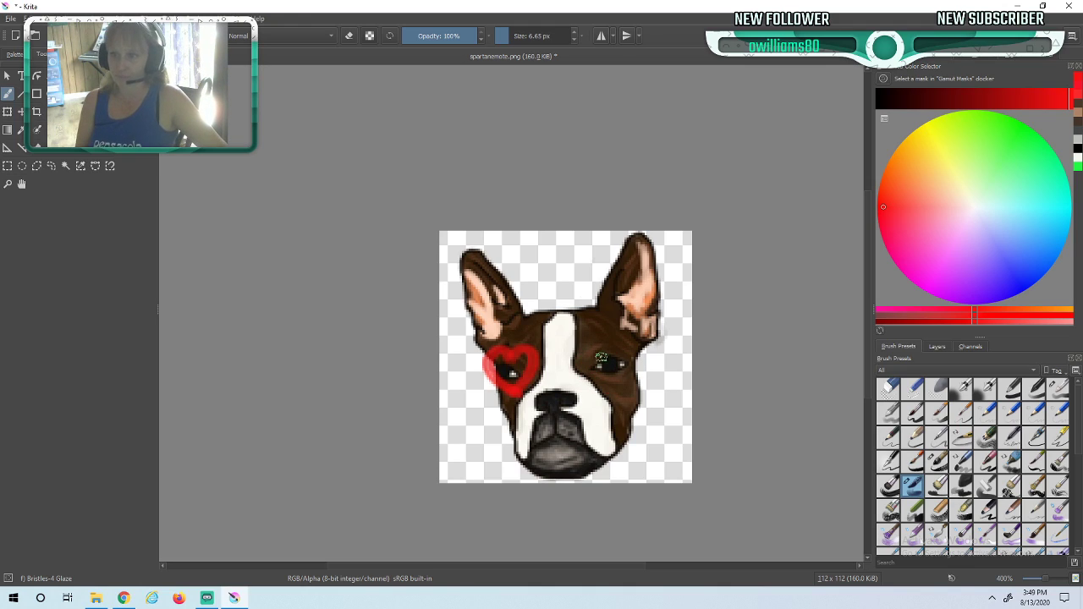
drag(599, 345, 603, 389)
mouse_move(606, 348)
mouse_down()
mouse_move(631, 347)
mouse_move(606, 376)
mouse_up()
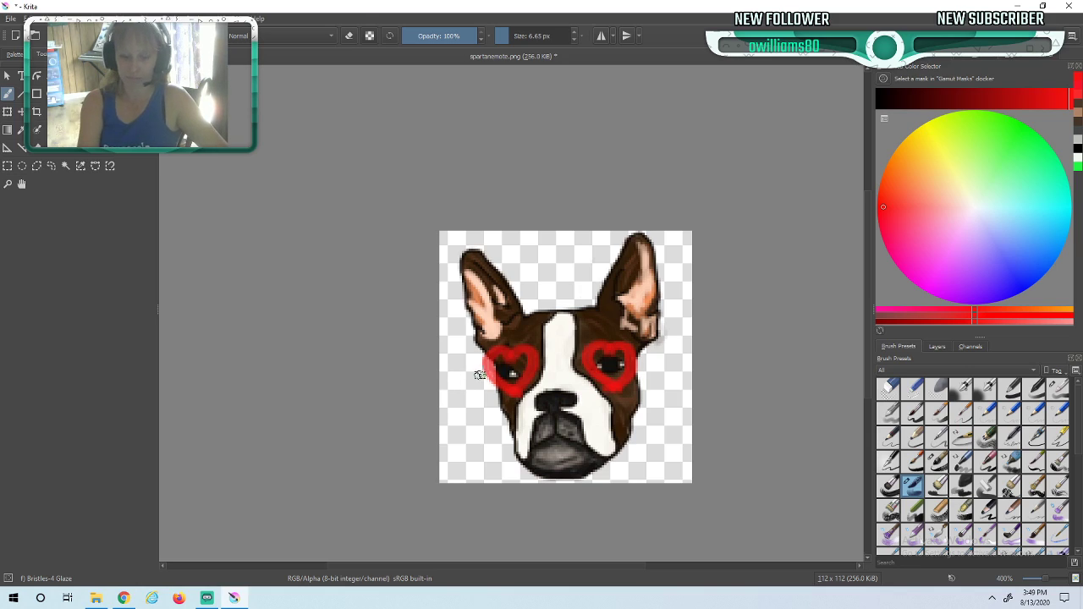
key(ctrl+z)
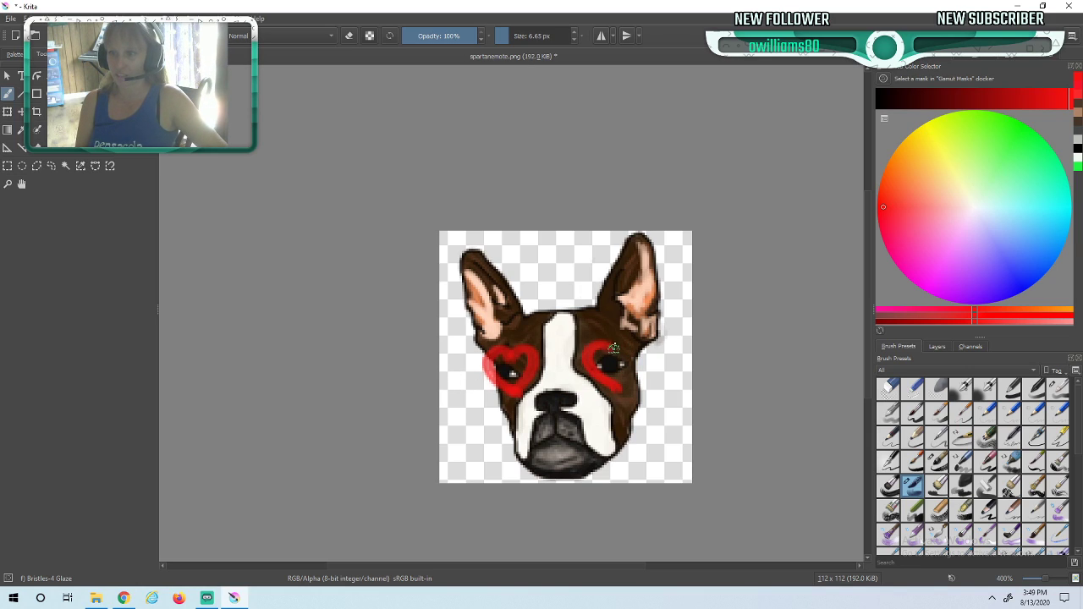
drag(613, 348, 607, 379)
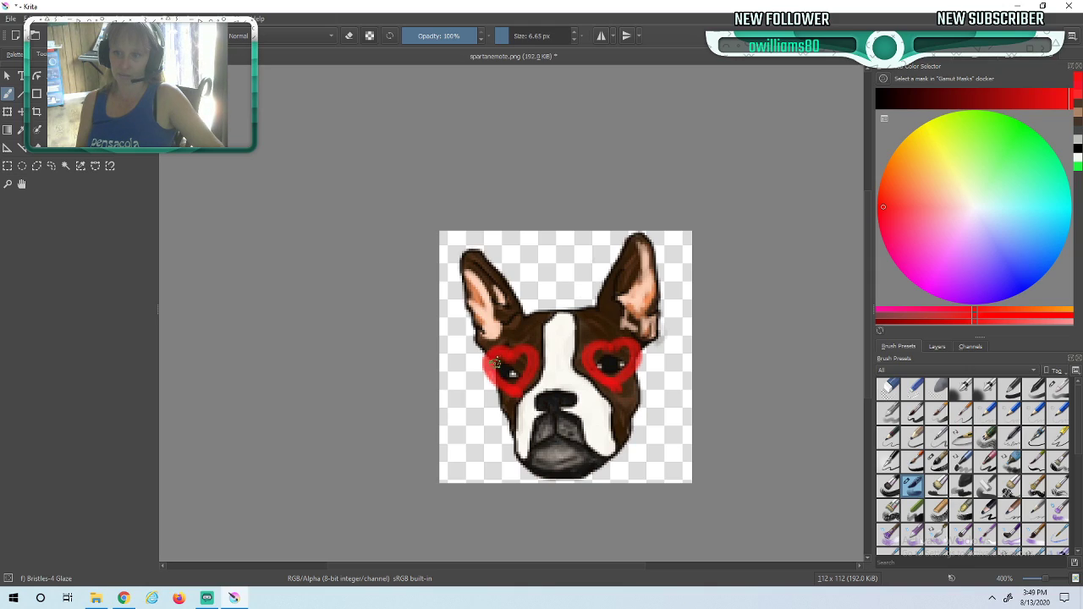
- Undo a trial red fill inside the left heart and paint a red bridge joining both hearts across the white blaze
mouse_move(496, 359)
mouse_down()
mouse_move(502, 373)
mouse_move(519, 356)
mouse_up()
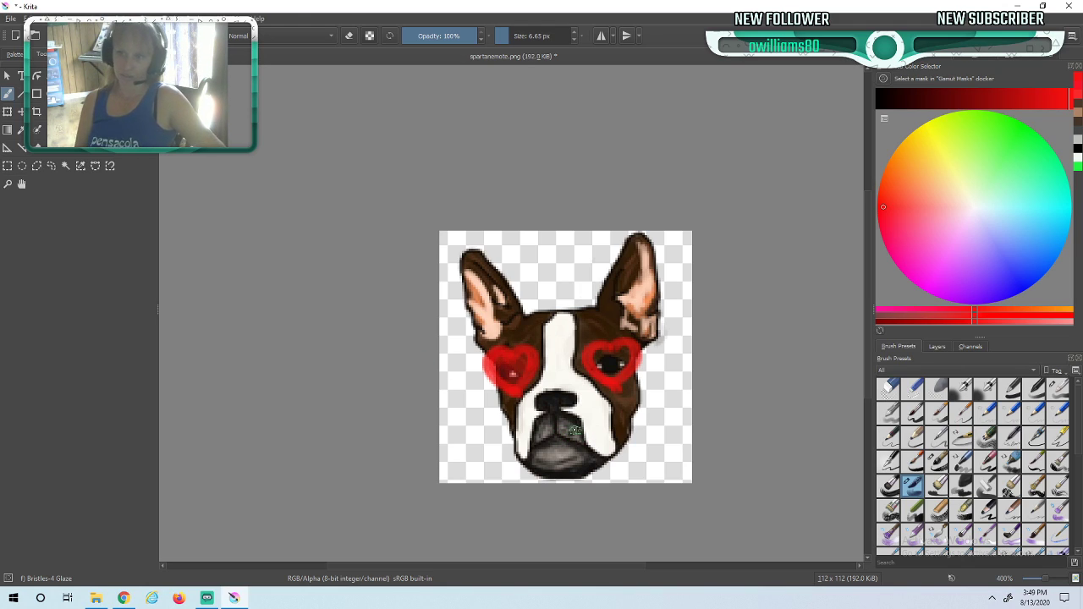
key(ctrl+z)
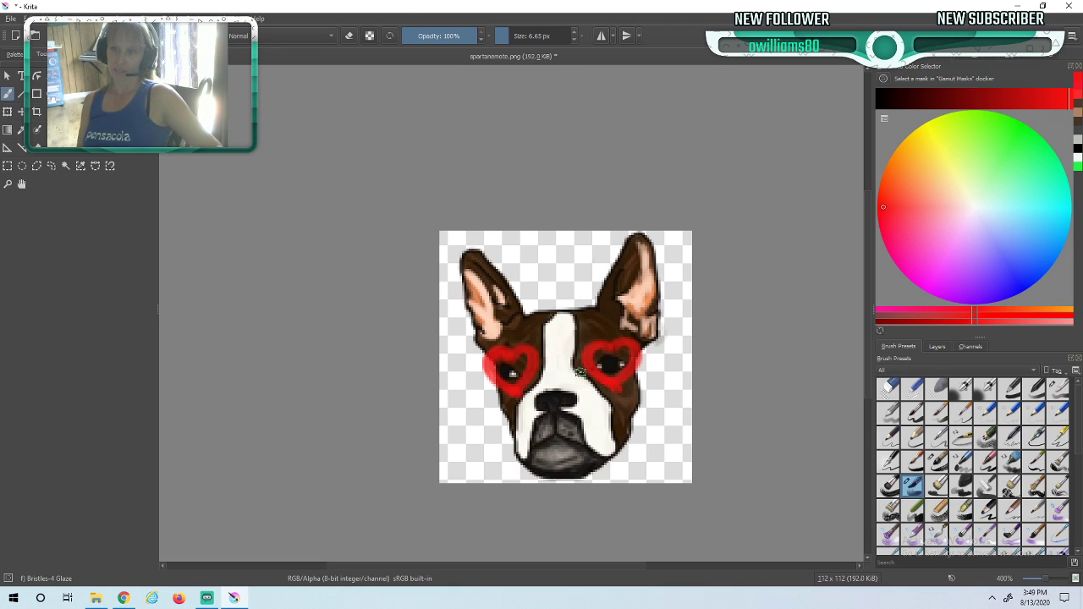
mouse_move(584, 363)
mouse_down()
mouse_move(530, 364)
mouse_move(584, 364)
mouse_move(564, 359)
mouse_up()
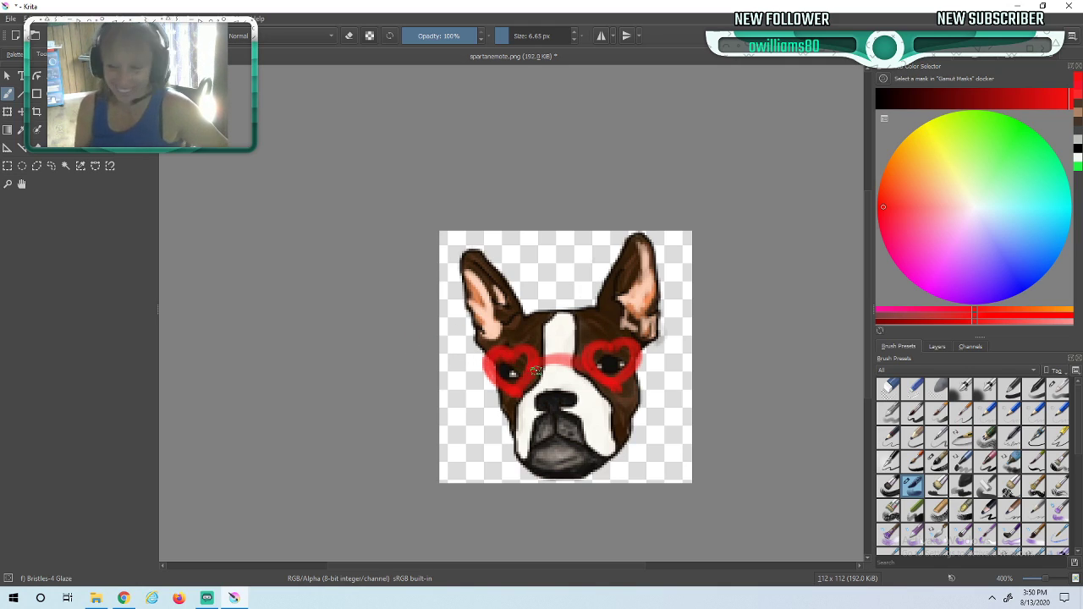
- Undo the red heart glasses and add a new paint layer above the dog in spartanemote.png
key(ctrl+z)
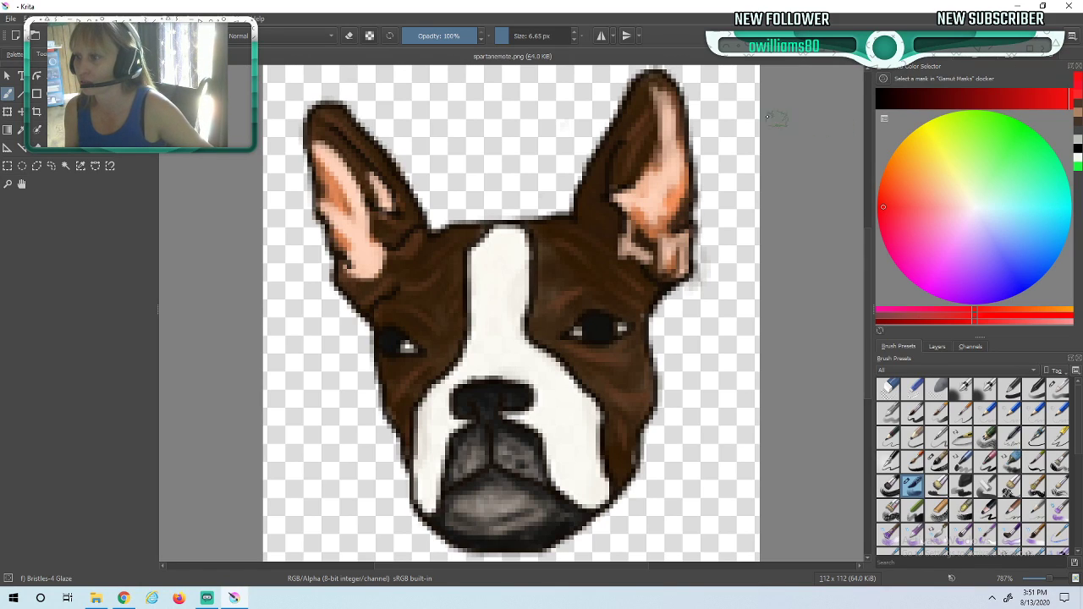
click(936, 347)
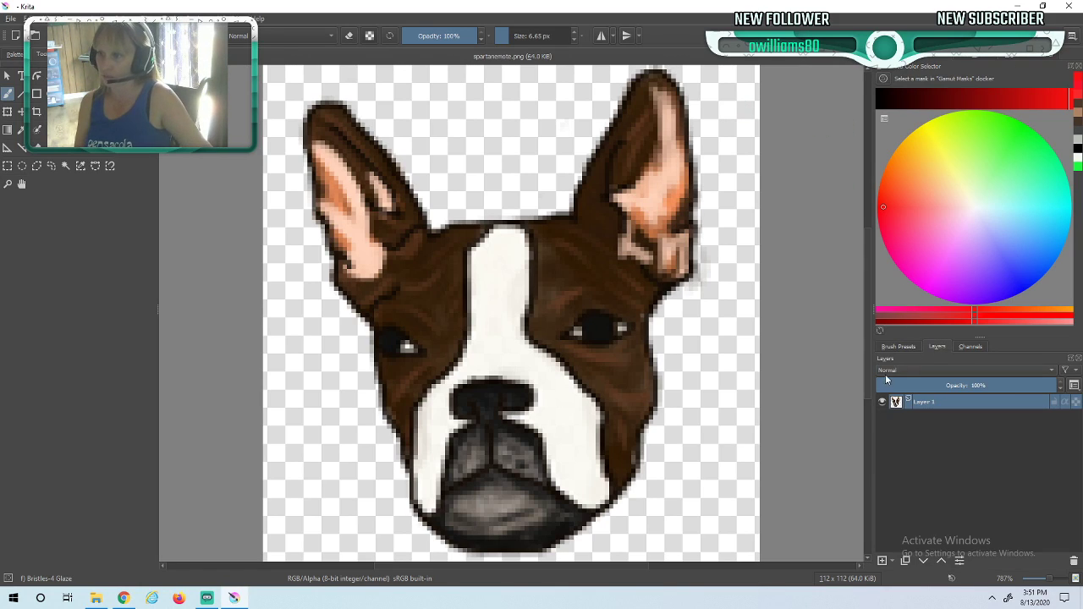
click(883, 561)
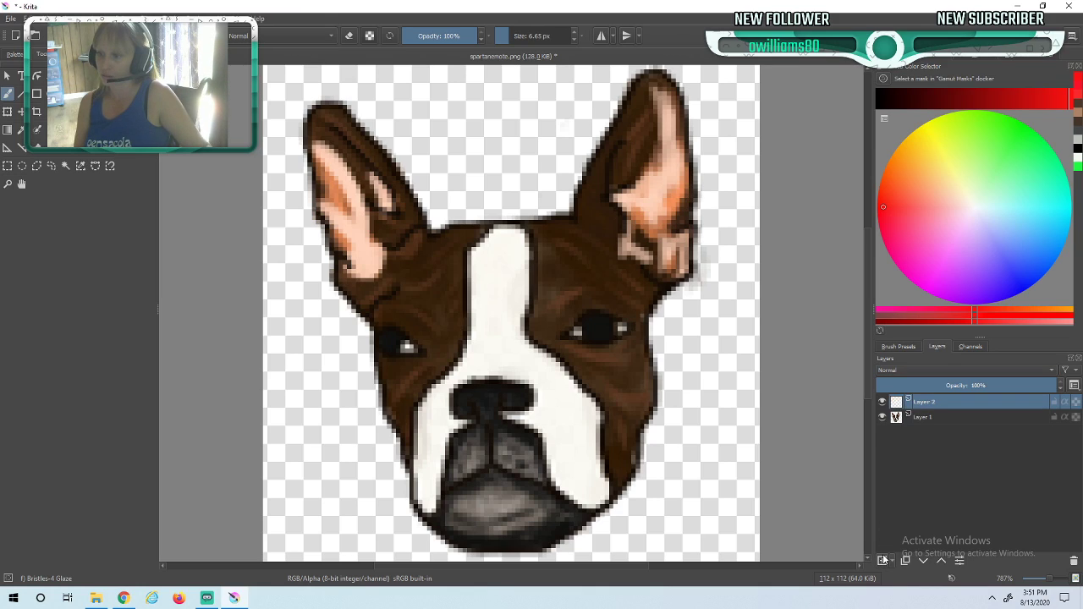
- Choose a violet-blue paint colour and the Ink-2 Fineliner brush, after trying Basic-5 Size at 1.17 px
click(900, 348)
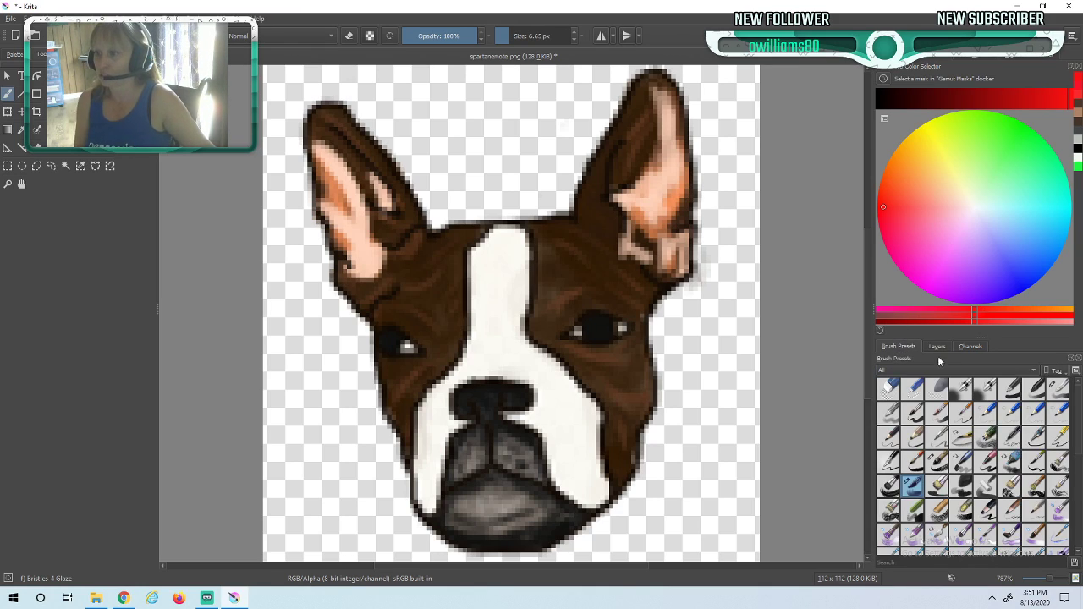
click(918, 416)
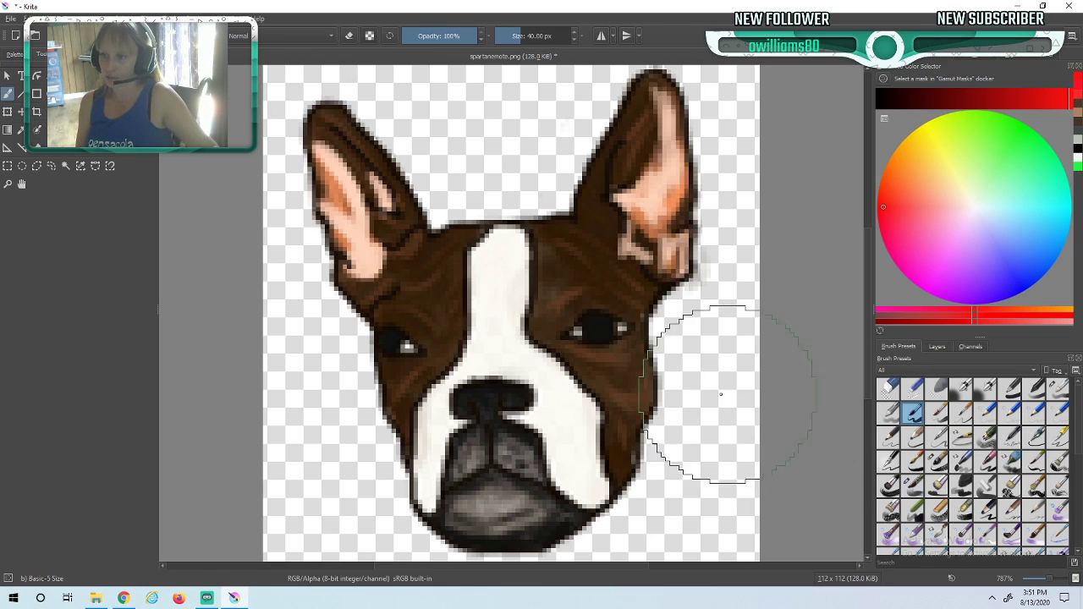
click(501, 36)
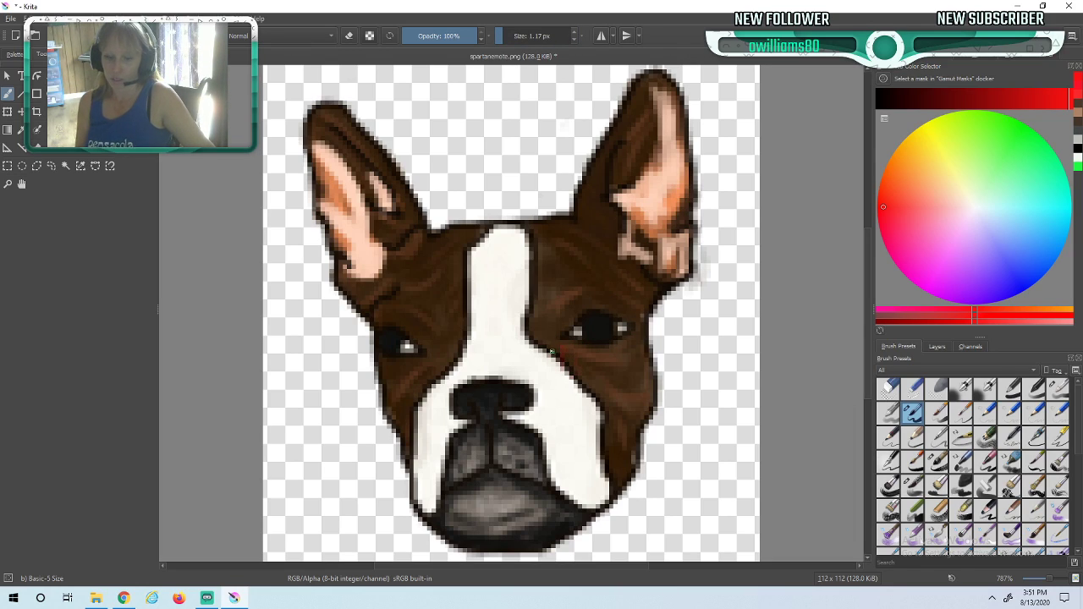
click(1006, 266)
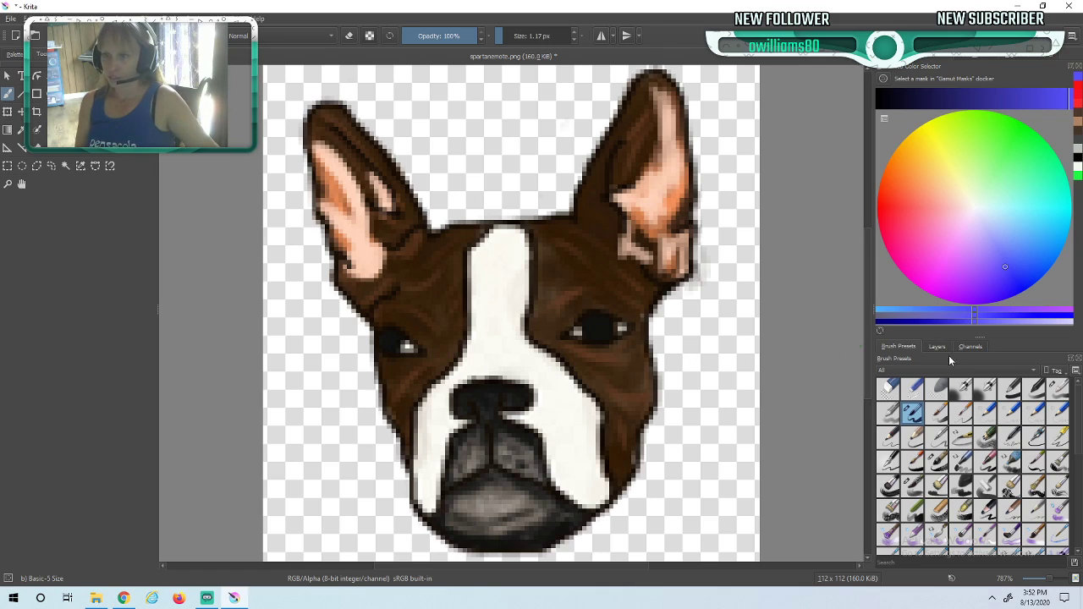
click(1037, 439)
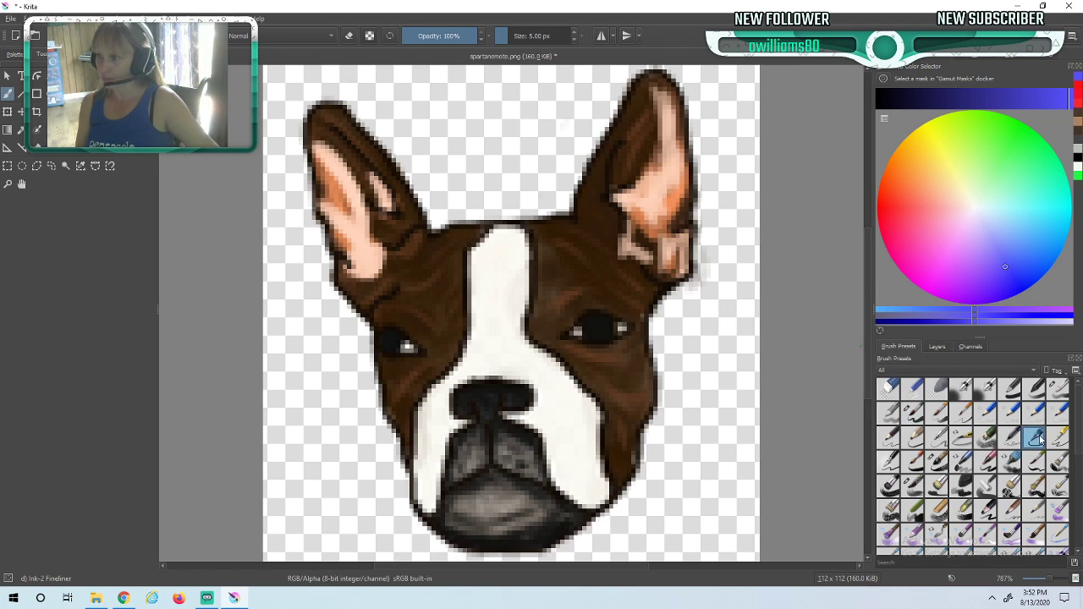
- Try painting a black teardrop below the dog's right-hand eye twice, undoing both attempts
click(1078, 159)
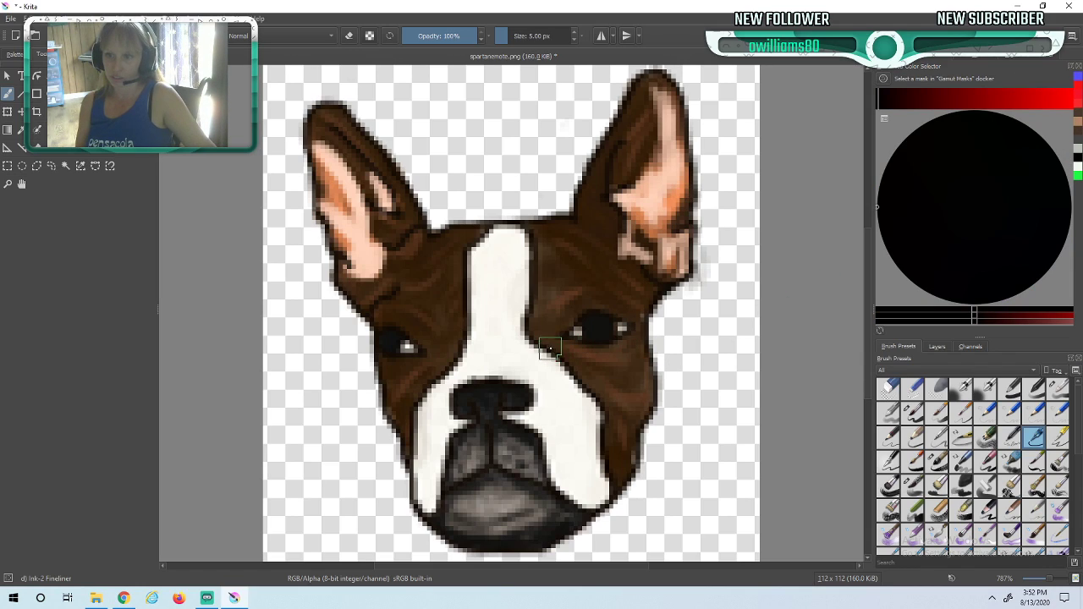
mouse_move(573, 330)
mouse_down()
mouse_move(566, 381)
mouse_move(582, 379)
mouse_move(564, 348)
mouse_up()
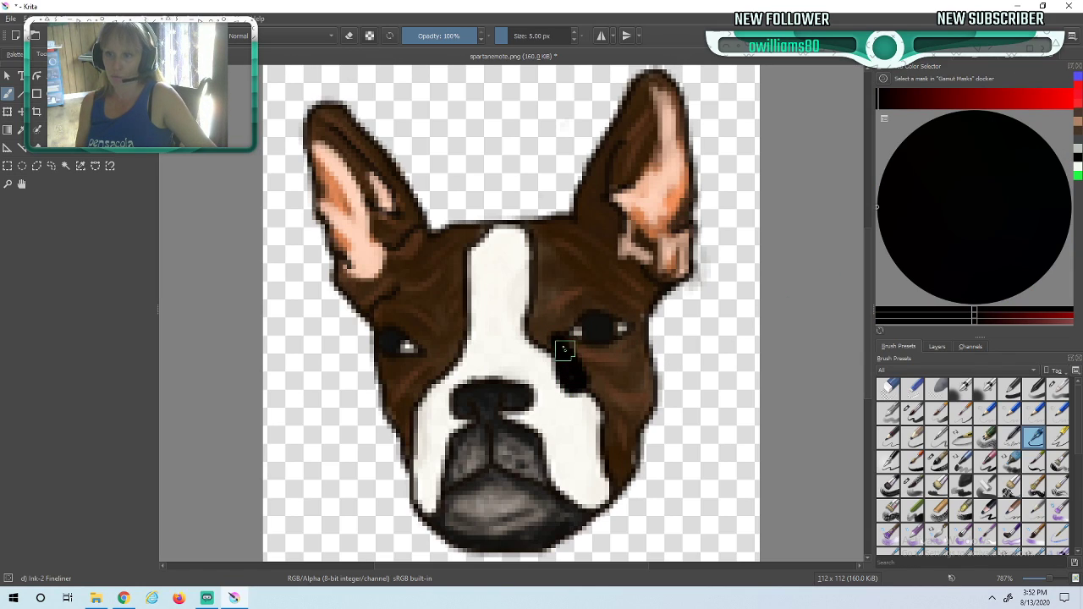
key(ctrl+z)
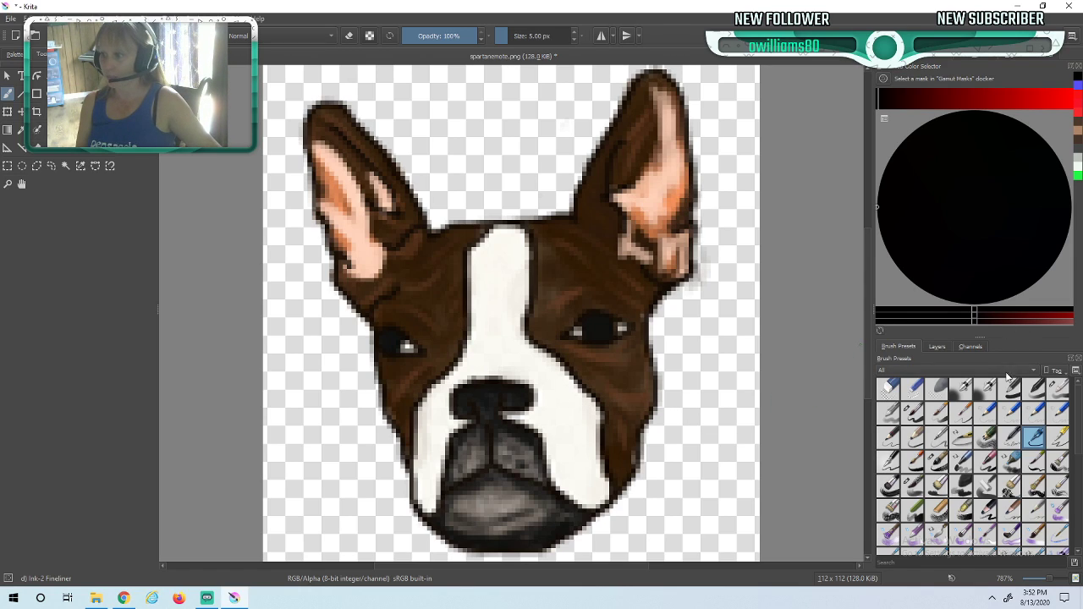
mouse_move(557, 343)
mouse_down()
mouse_move(567, 380)
mouse_move(586, 390)
mouse_move(560, 349)
mouse_up()
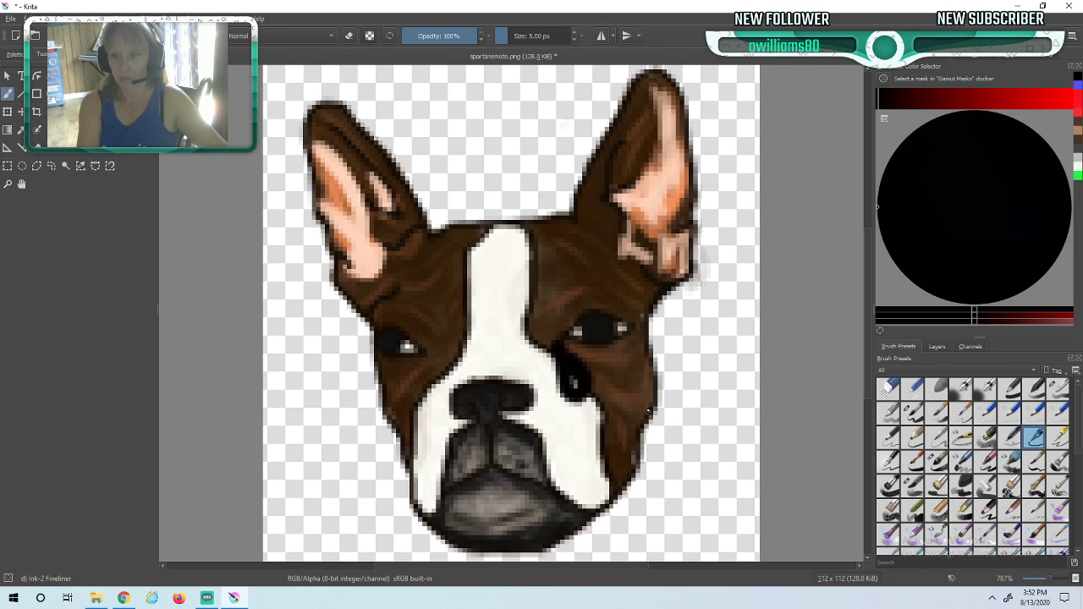
key(ctrl+z)
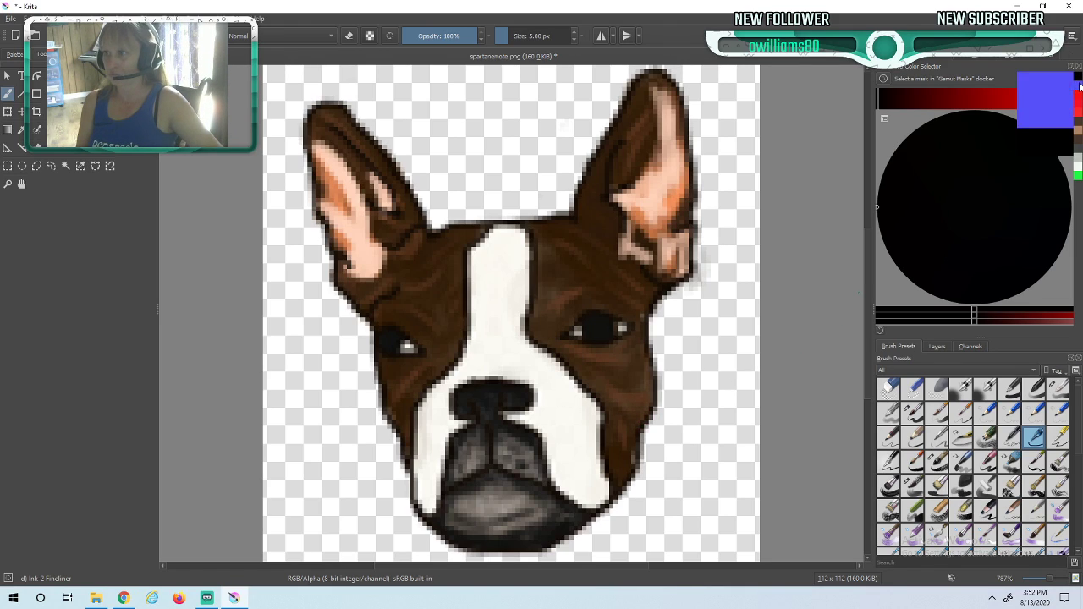
- Paint two violet-blue teardrops running down from each of the dog's eyes with the 5 px Fineliner
click(1080, 84)
mouse_move(561, 342)
mouse_down()
mouse_move(584, 391)
mouse_move(579, 373)
mouse_up()
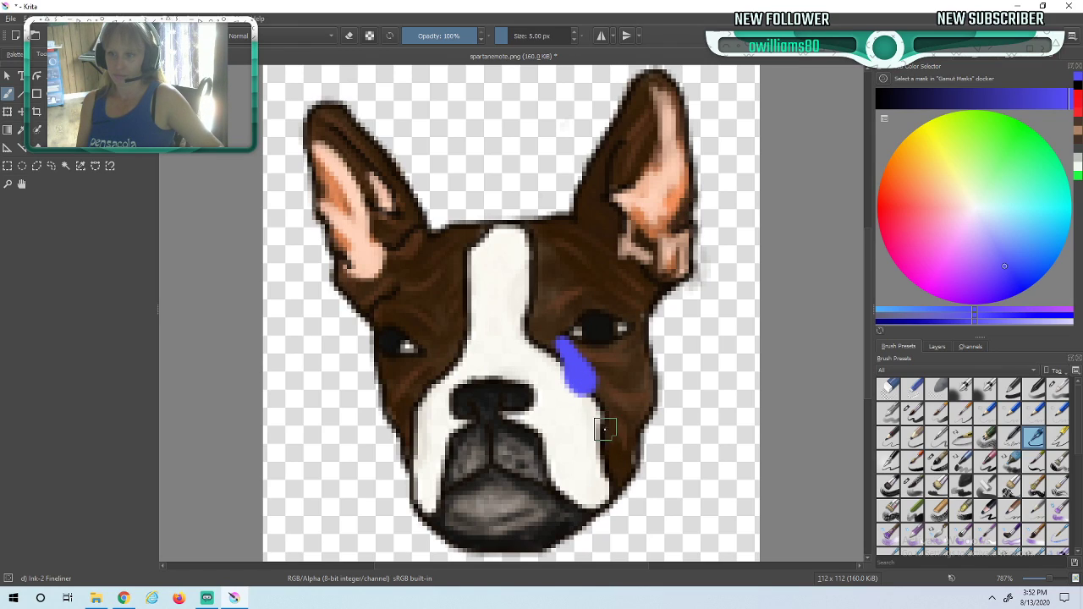
mouse_move(607, 416)
mouse_down()
mouse_move(622, 461)
mouse_move(608, 414)
mouse_up()
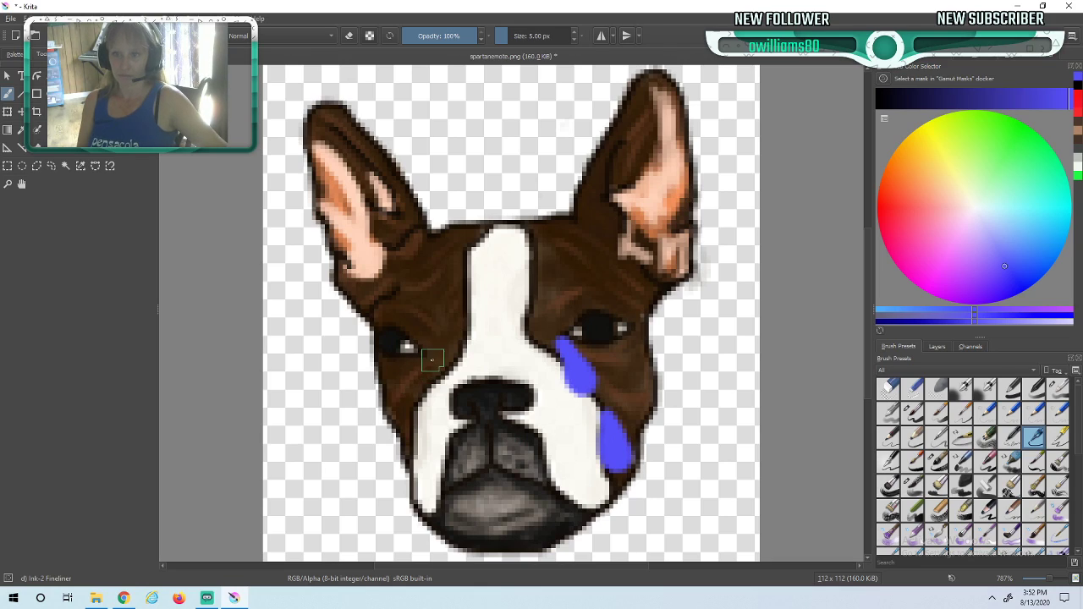
mouse_move(428, 357)
mouse_down()
mouse_move(410, 405)
mouse_move(427, 363)
mouse_move(416, 388)
mouse_up()
mouse_move(405, 427)
mouse_down()
mouse_move(391, 478)
mouse_move(406, 440)
mouse_up()
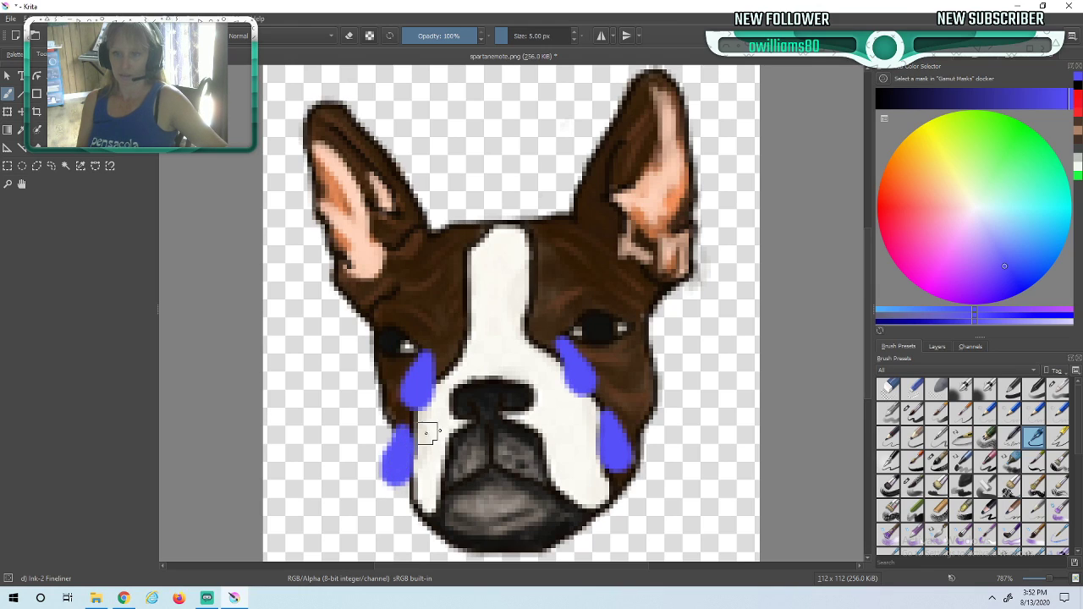
scroll(682, 457, down, 3)
scroll(682, 459, down, 2)
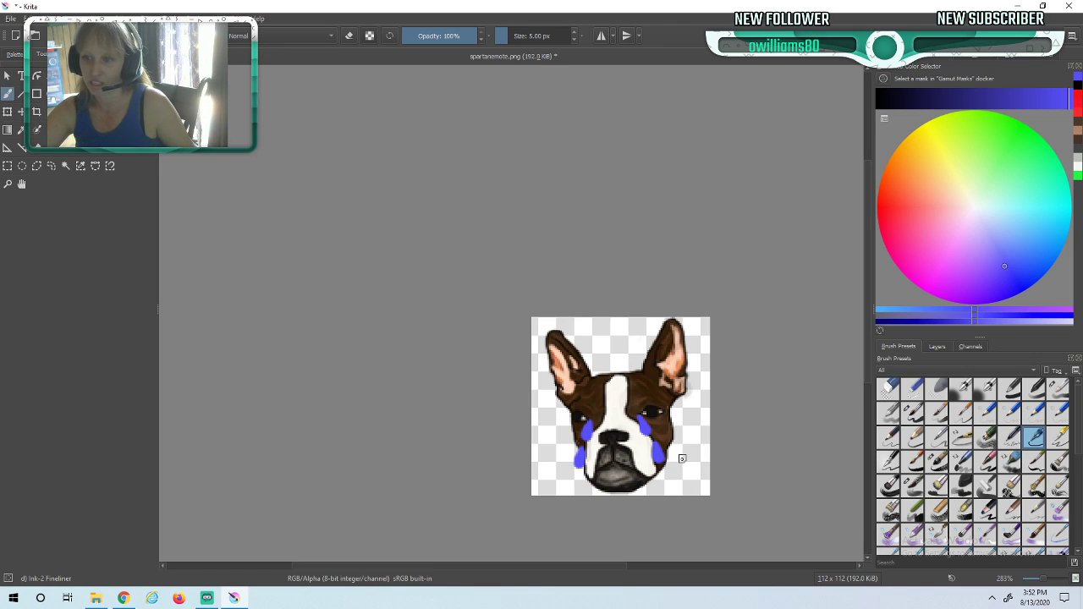
scroll(682, 458, up, 2)
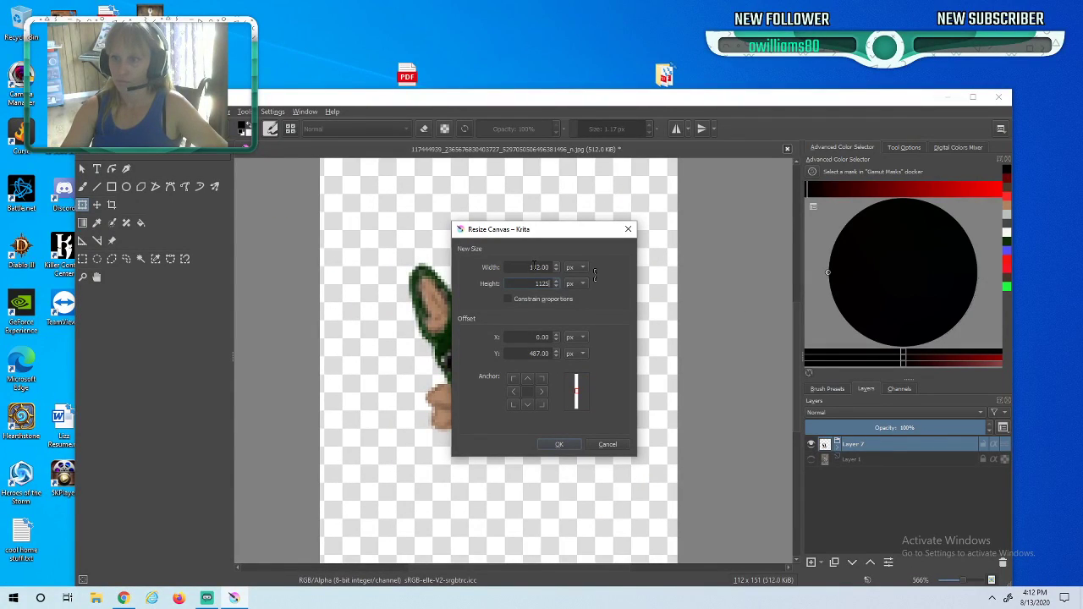
- Correct the canvas height to 112 px and apply the 112 by 112 px canvas resize to the dog-with-bone image
key(BackSpace)
key(Return)
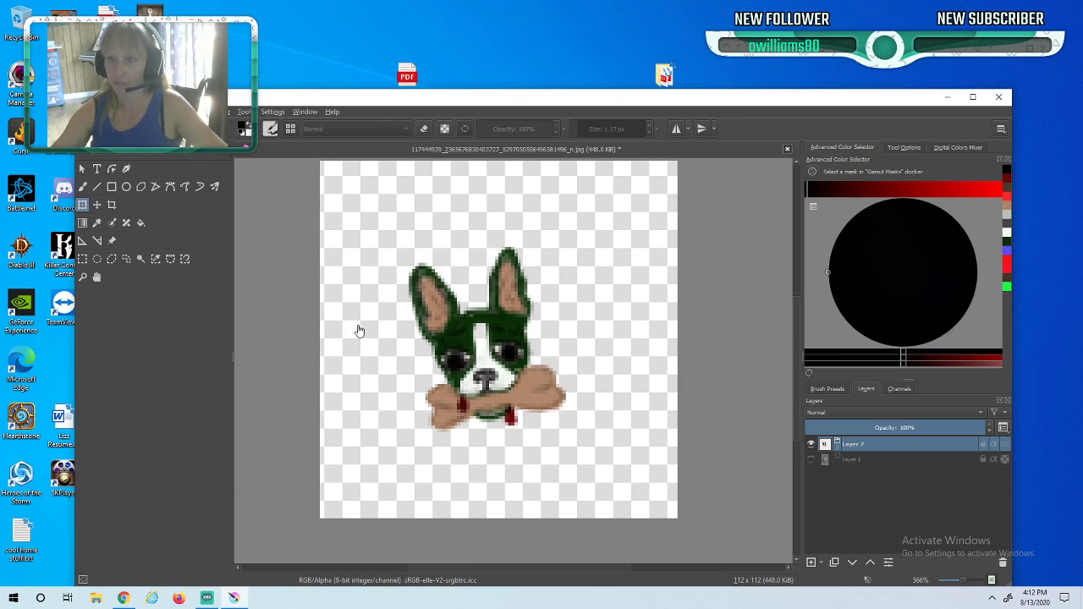
- Transform the dog-with-bone layer, widening it to the left and stretching it up, right and down toward the canvas edges
scroll(401, 338, down, 1)
scroll(402, 338, up, 1)
scroll(403, 340, down, 1)
scroll(405, 343, down, 1)
key(ctrl+t)
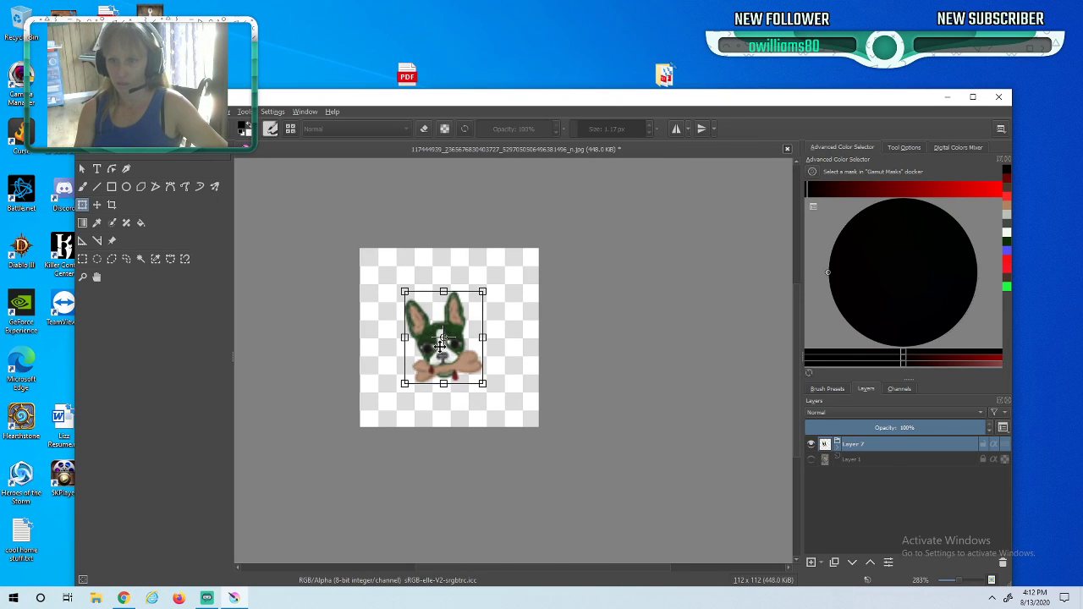
drag(406, 337, 374, 337)
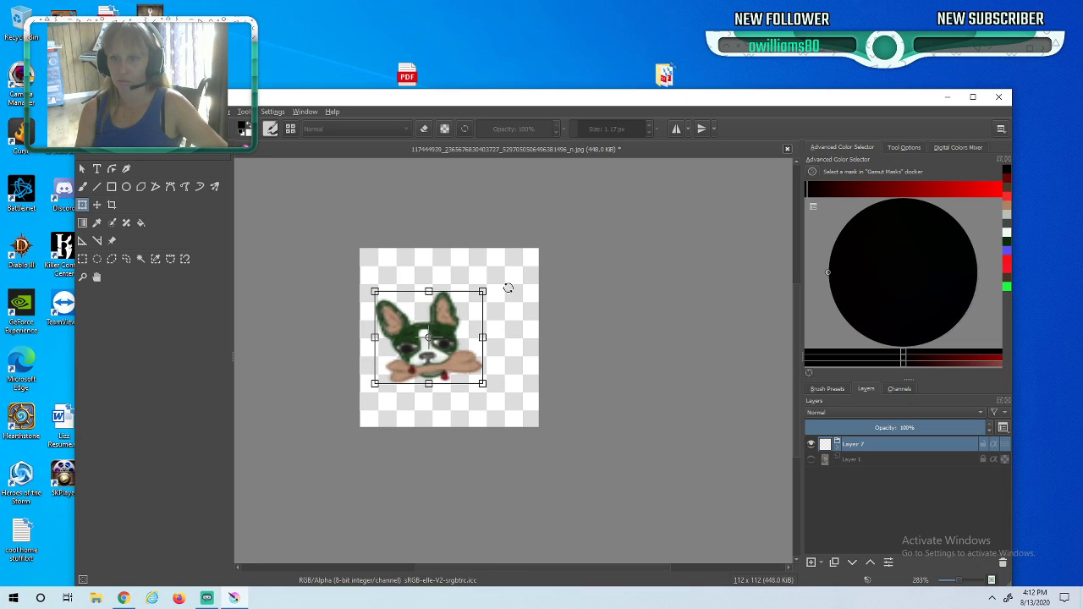
drag(489, 290, 523, 265)
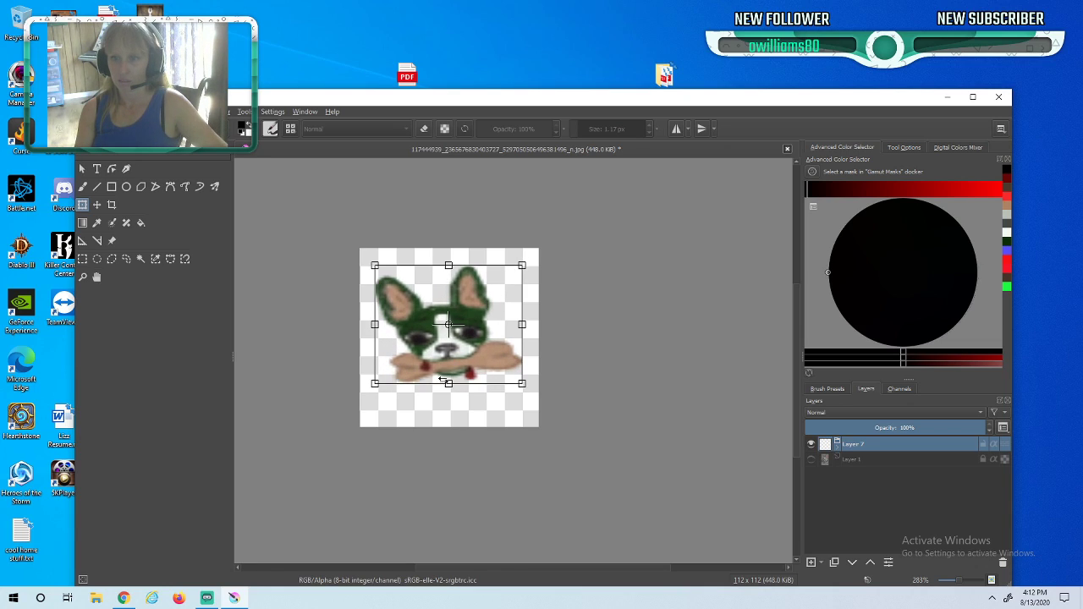
drag(448, 386, 448, 415)
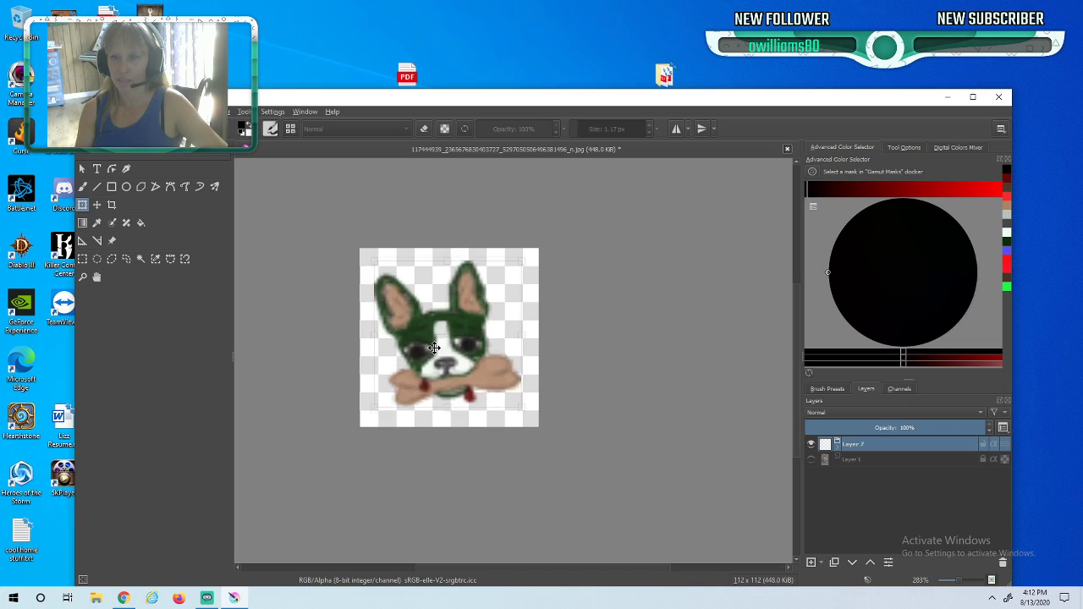
- Adjust the dog and bone's size, position and tilt until they nearly fill the canvas, and apply the transform
drag(373, 263, 363, 252)
drag(413, 290, 425, 296)
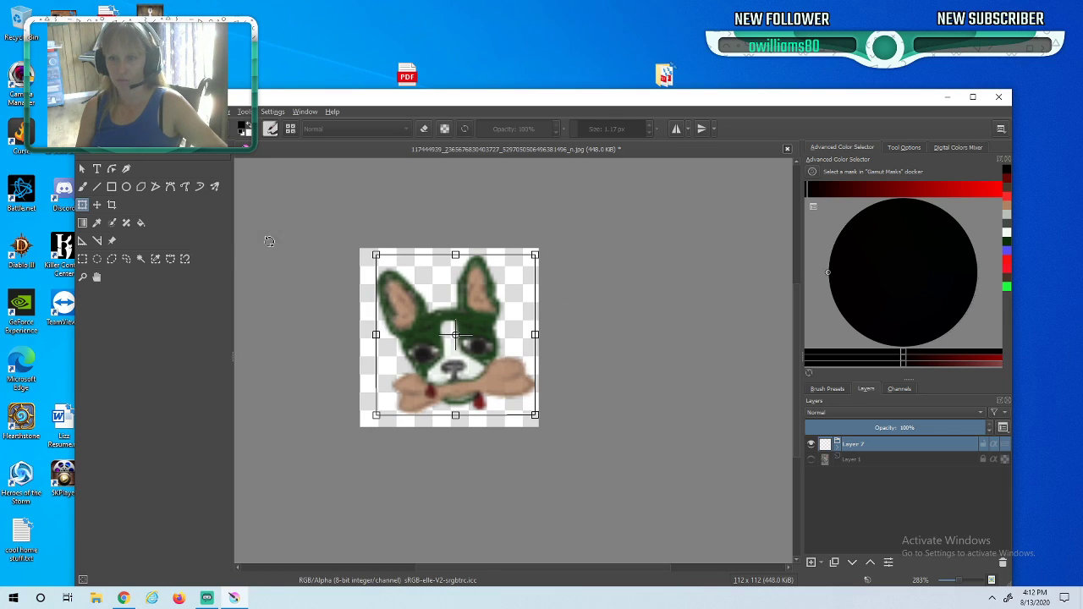
drag(379, 335, 365, 335)
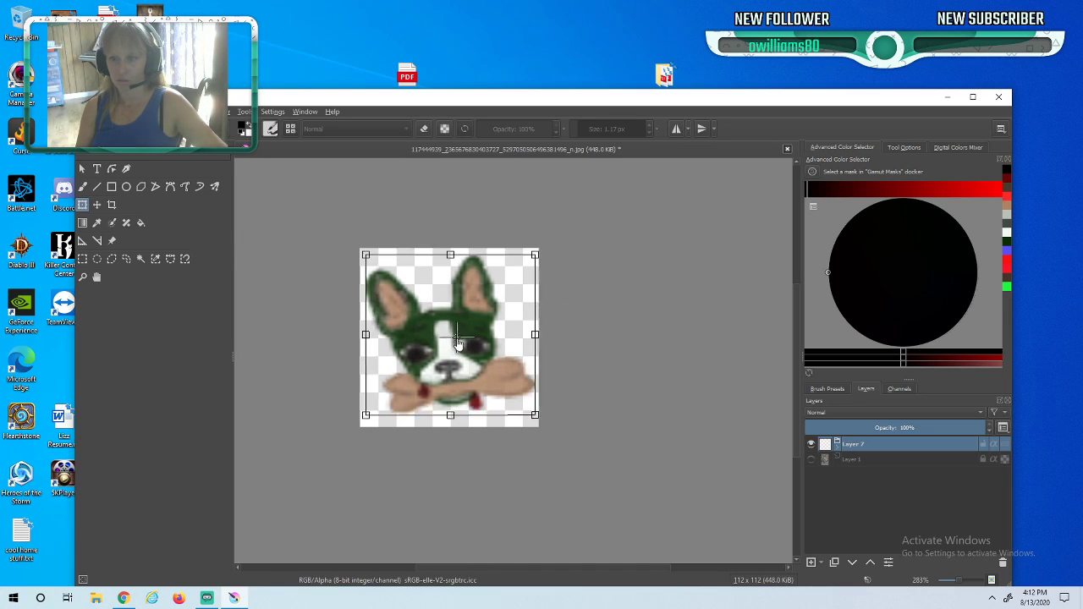
drag(532, 416, 534, 418)
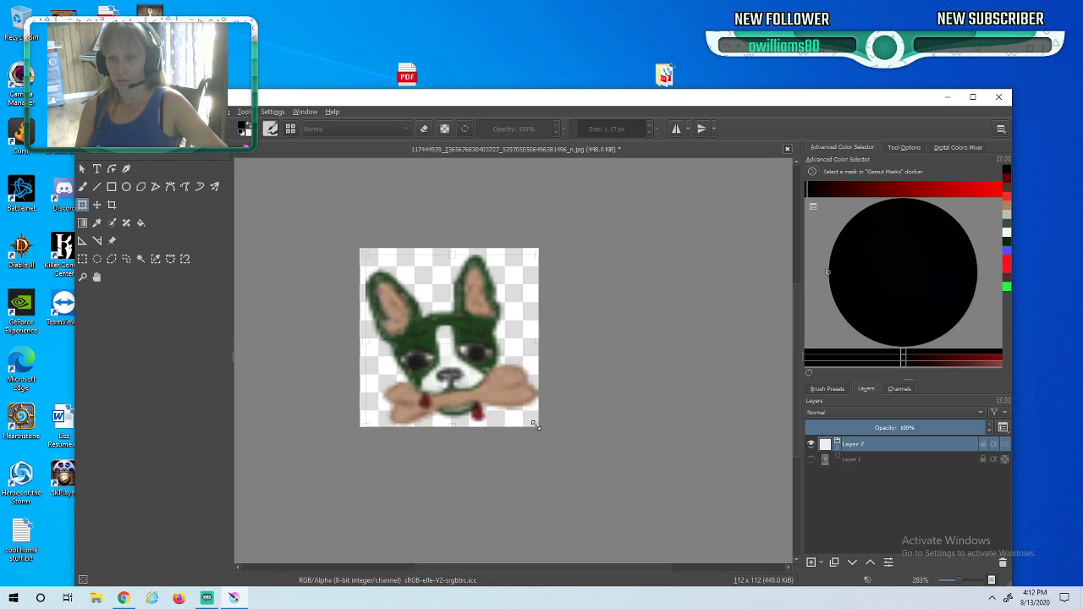
drag(305, 290, 278, 278)
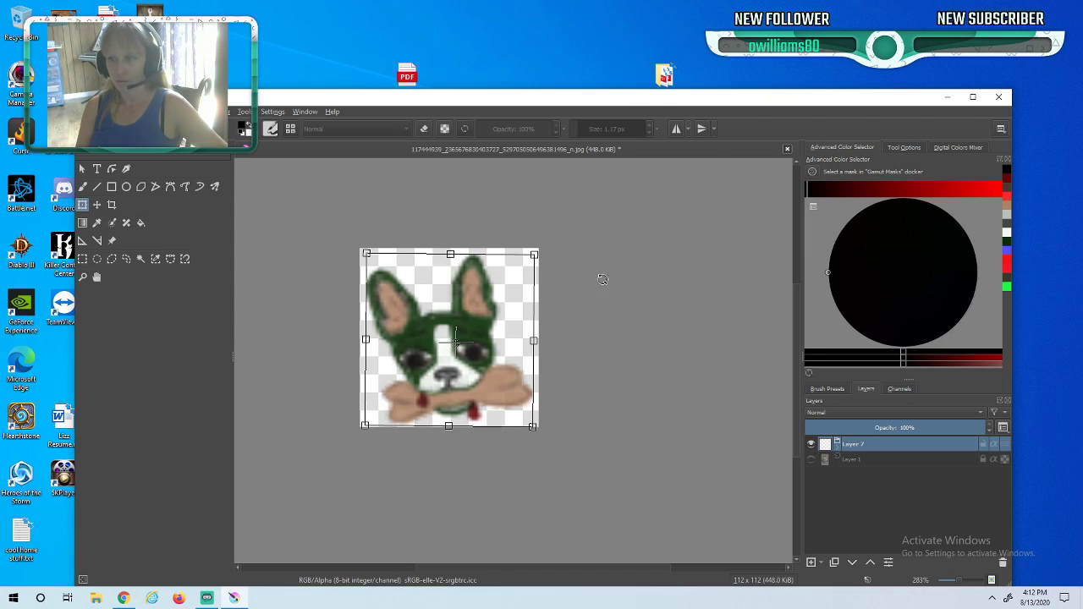
click(82, 187)
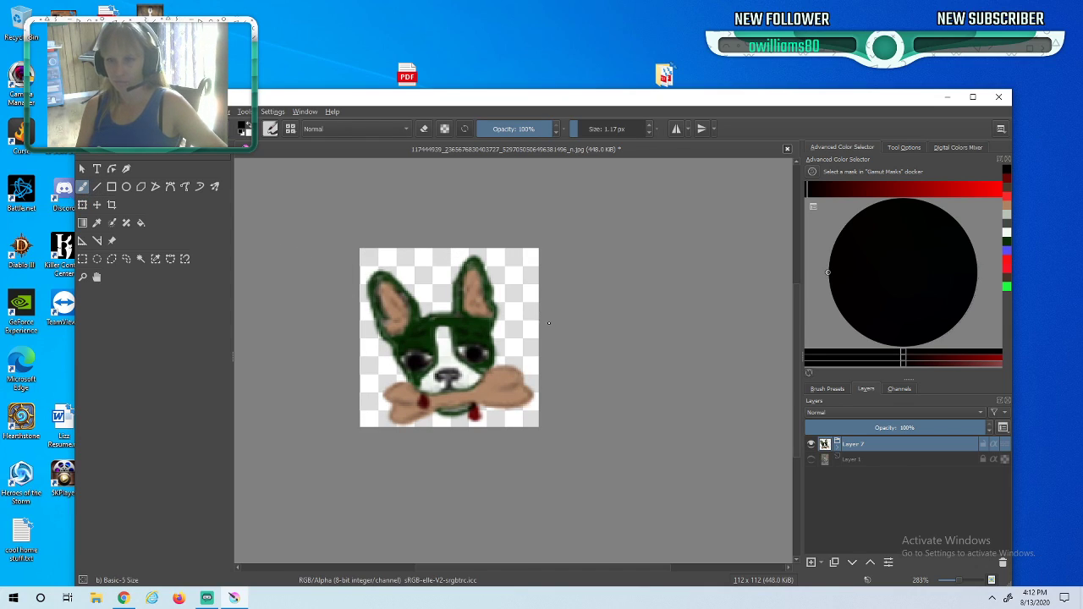
scroll(569, 346, down, 4)
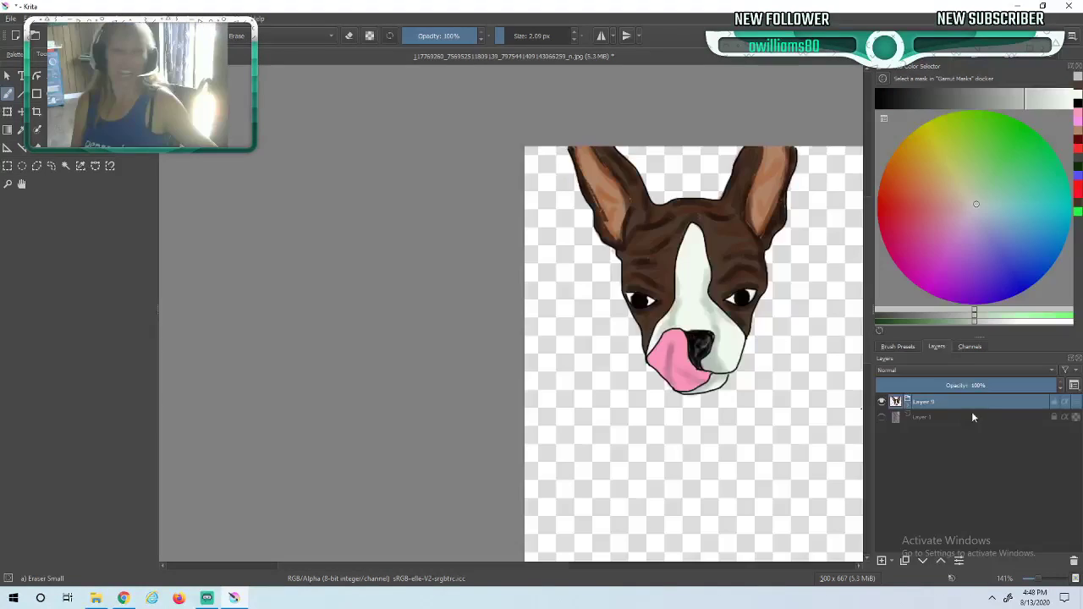
- Transform the tongue-out terrier on Layer 9, moving it down and to the right away from the canvas's upper edge
click(908, 403)
click(908, 402)
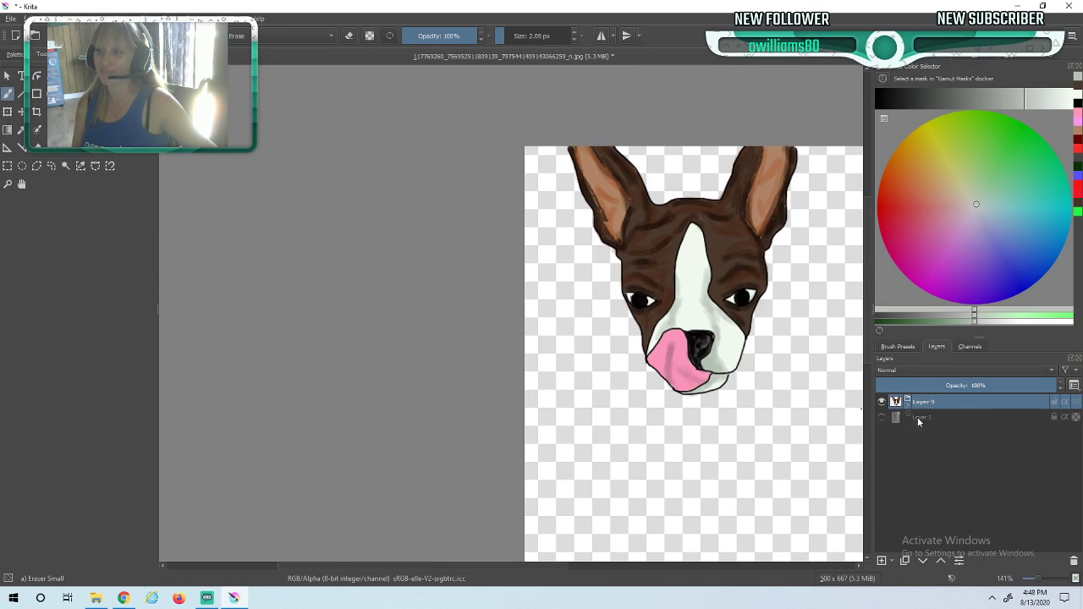
mouse_move(936, 425)
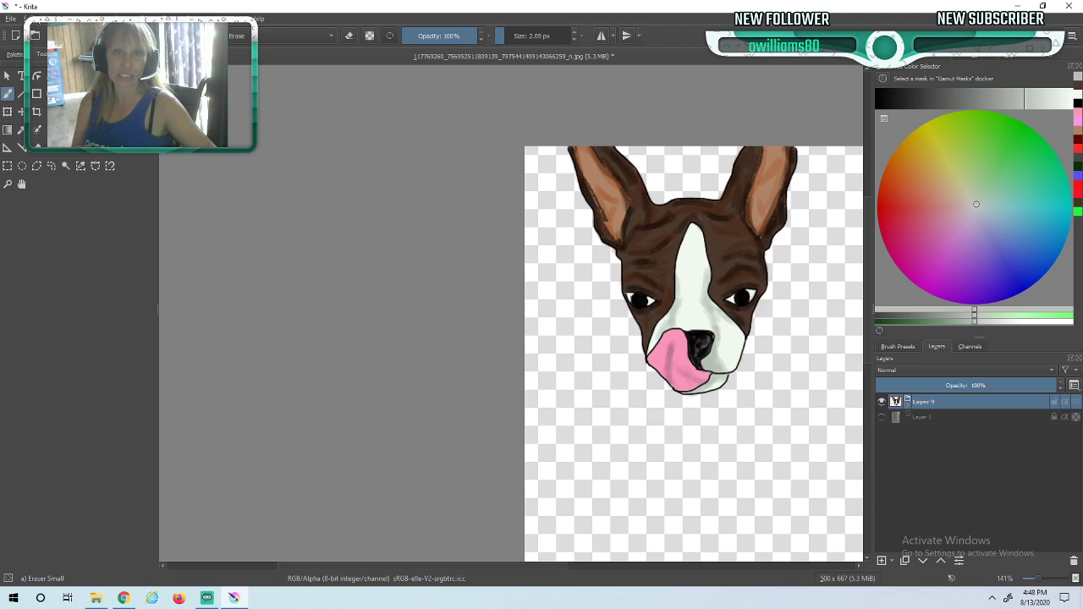
click(75, 17)
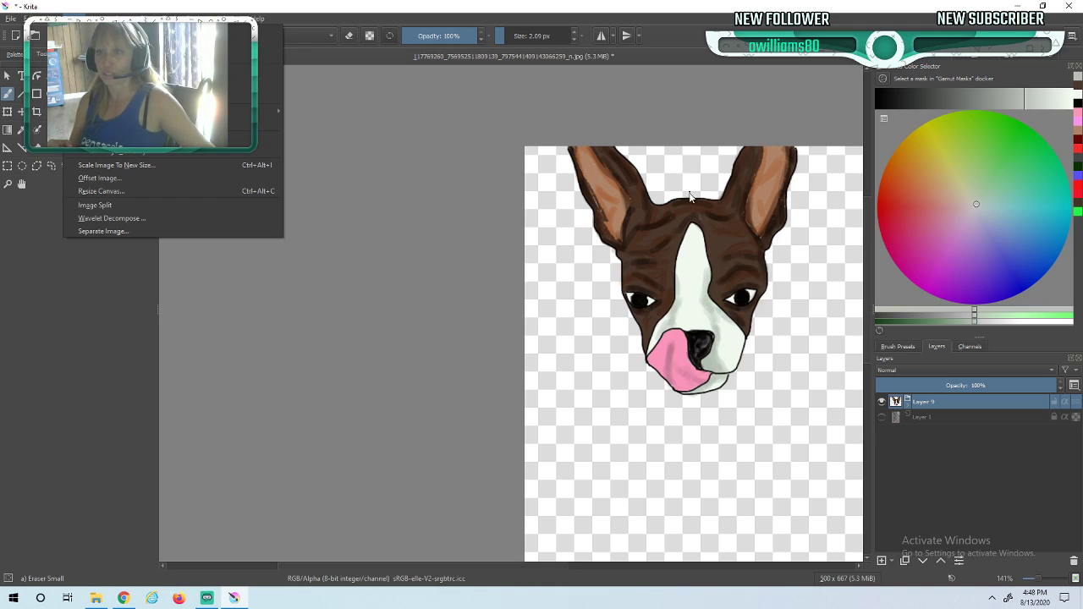
click(604, 201)
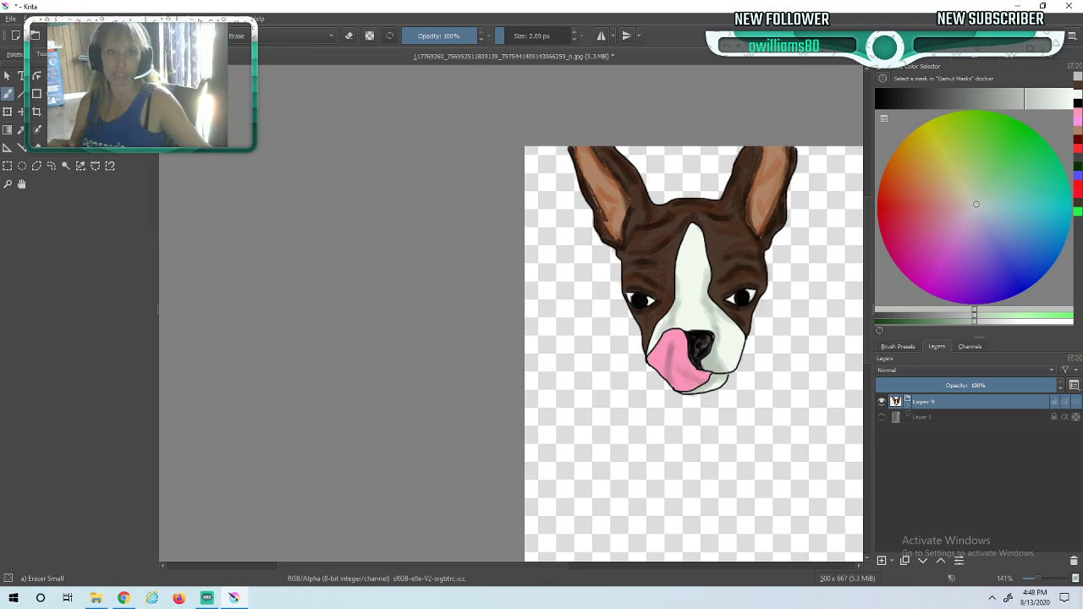
click(6, 114)
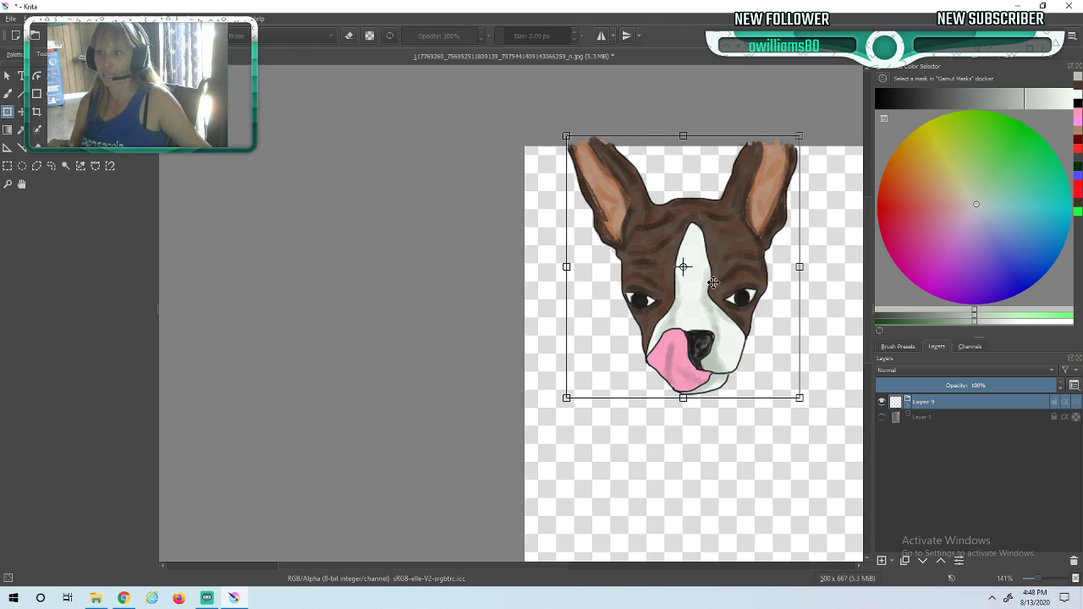
drag(685, 258, 727, 321)
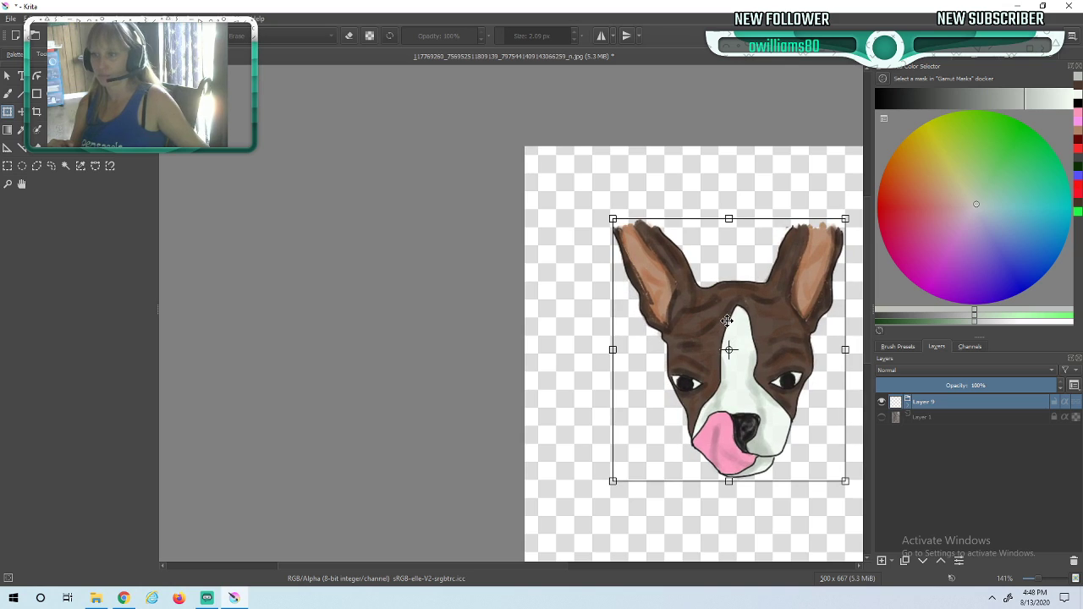
- Move the tongue-out terrier down and slightly left so it sits near the middle of the canvas
click(859, 567)
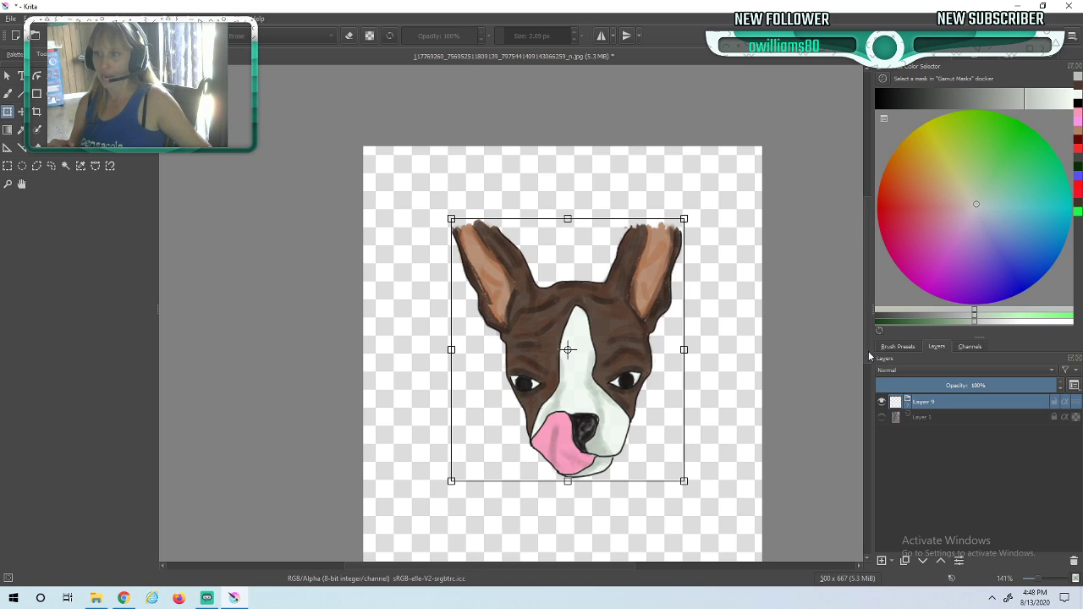
drag(869, 356, 868, 385)
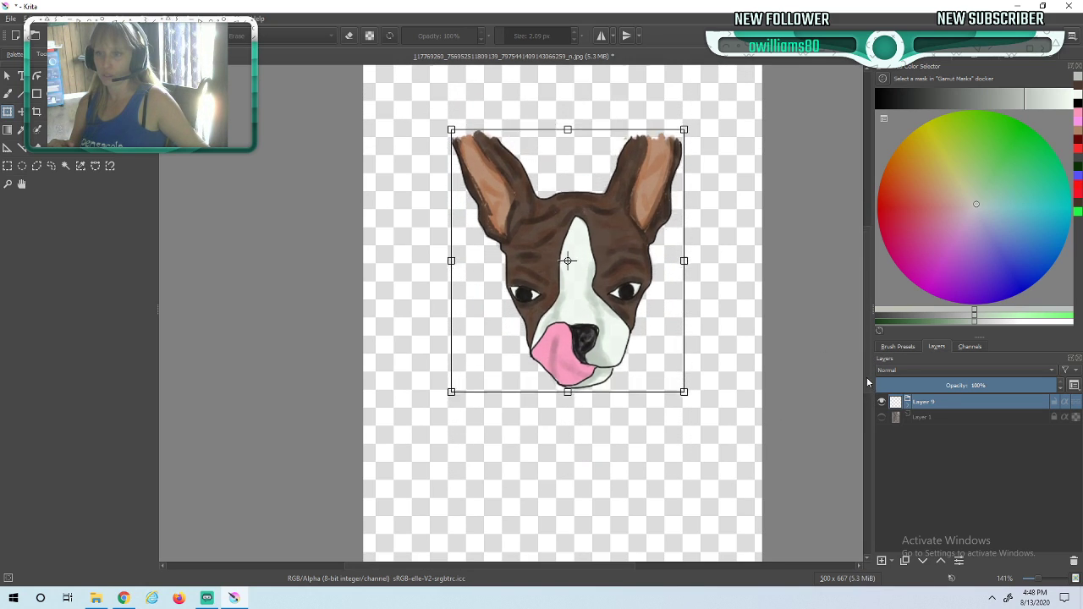
drag(569, 310, 559, 377)
drag(868, 391, 868, 399)
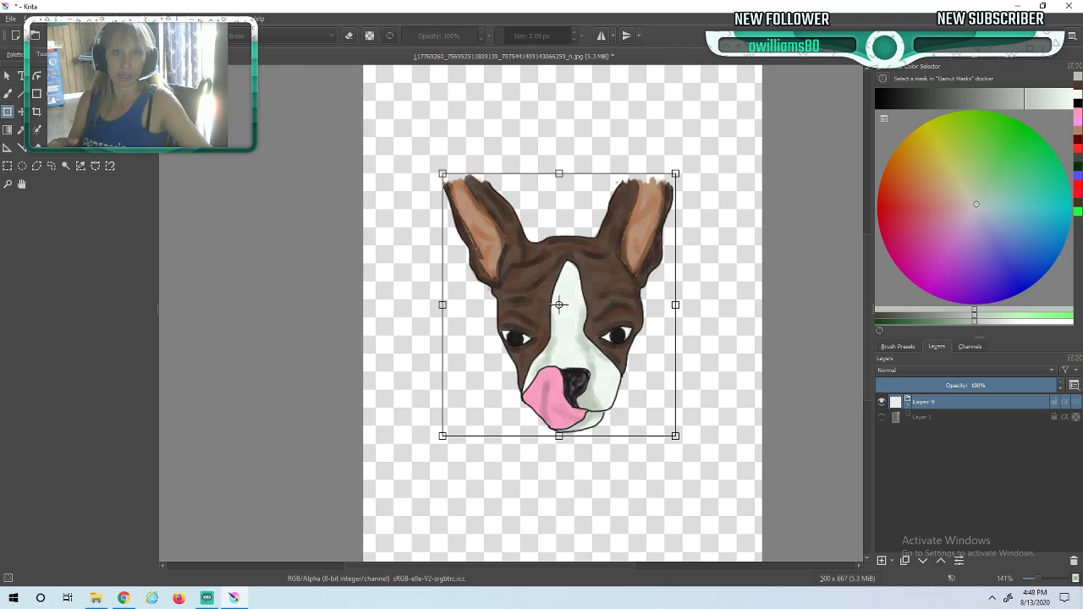
- Resize the tongue-out terrier image's canvas to 112 px wide and 112 px high
click(75, 19)
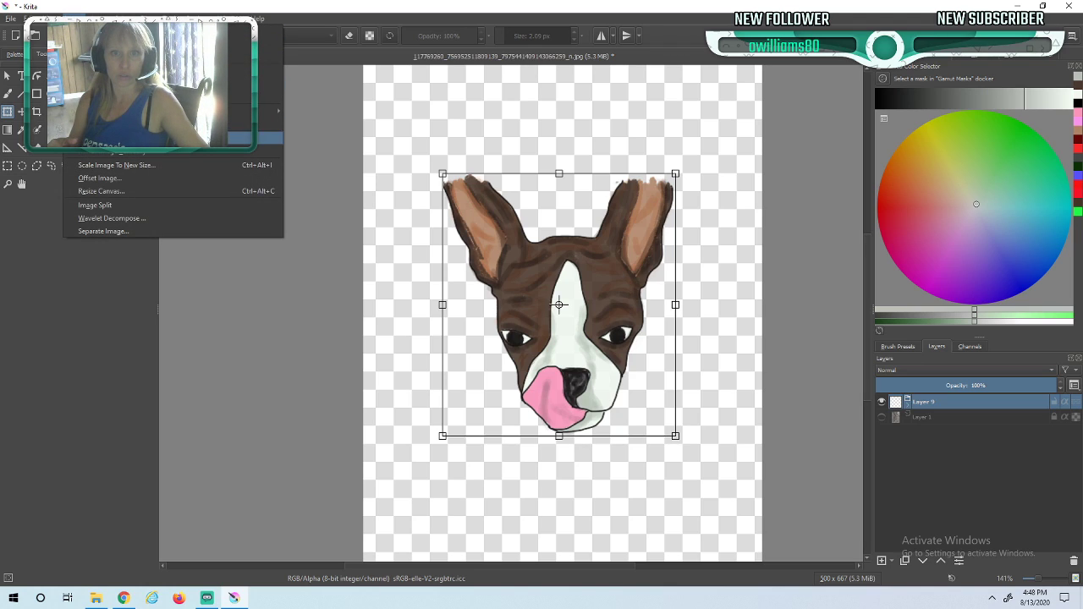
click(141, 192)
text(122)
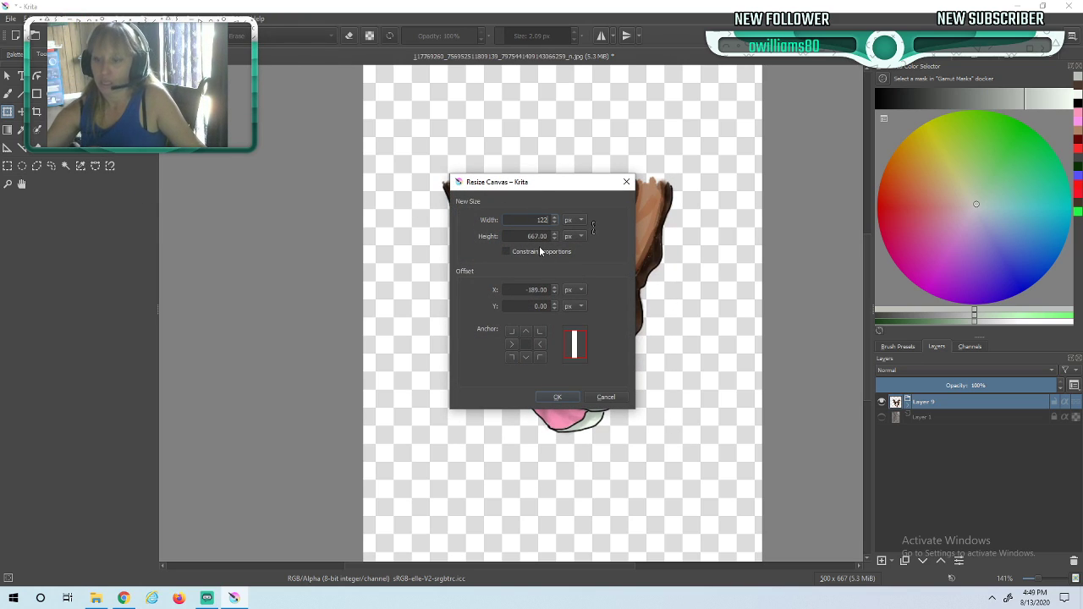
key(BackSpace)
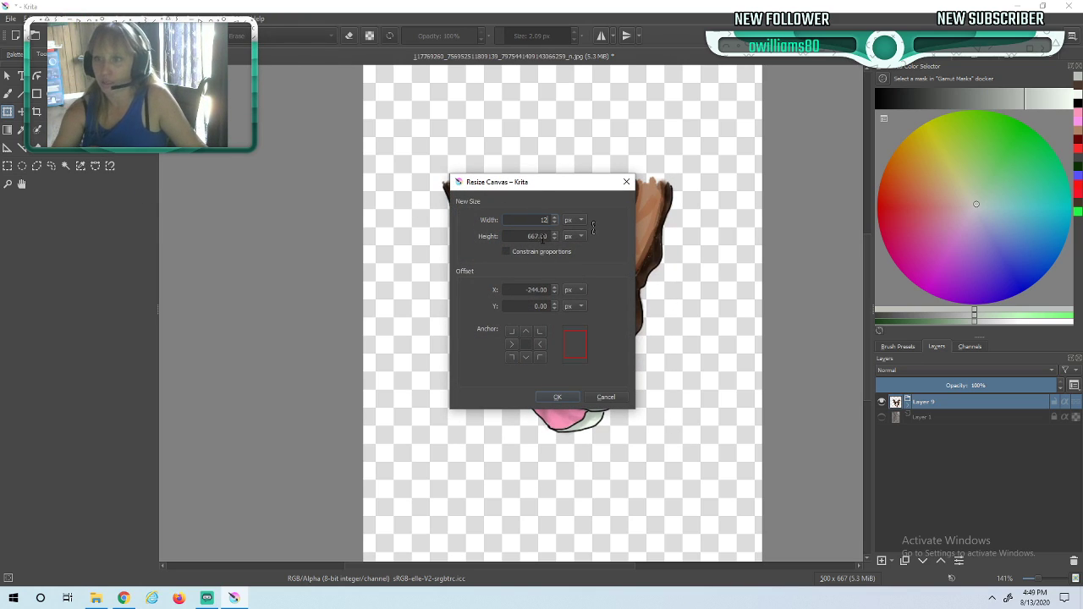
text(12)
double_click(535, 236)
text(112)
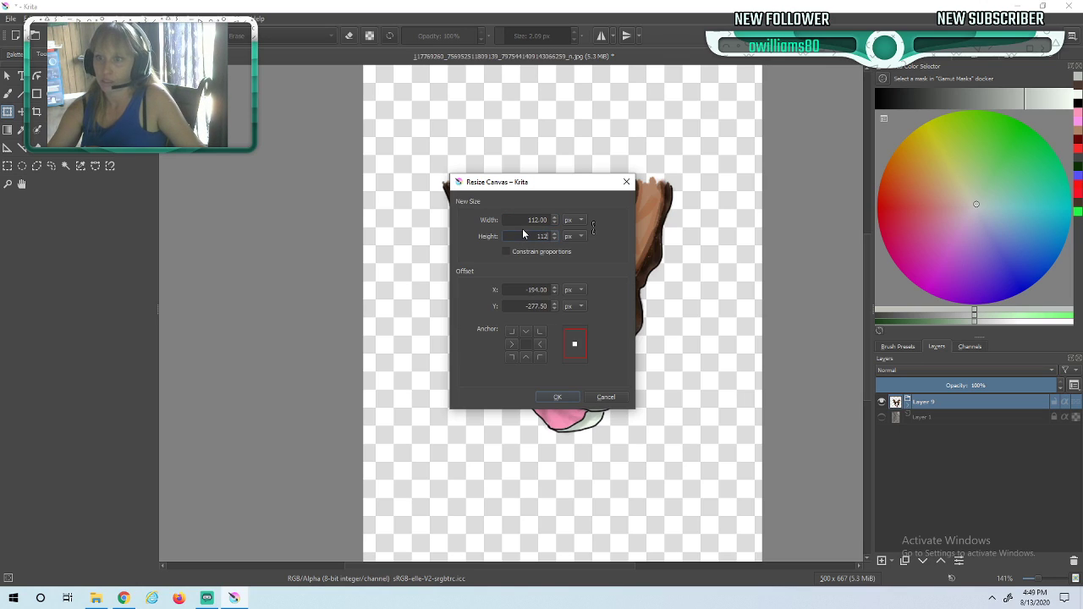
key(Return)
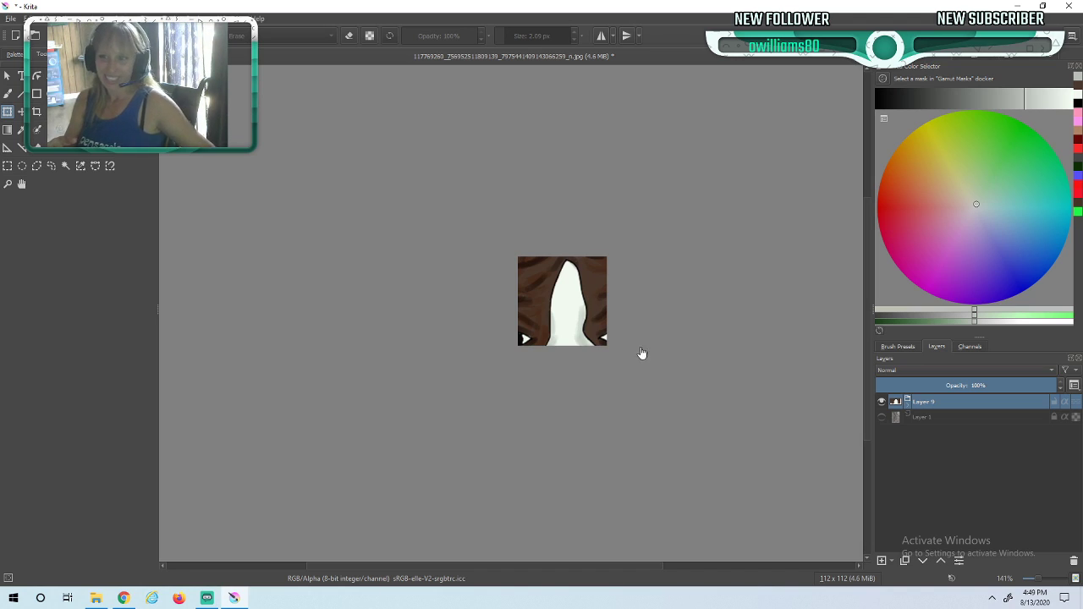
- Scale down the tongue-out terrier on Layer 9 and reposition it until the whole head fits the small canvas
click(595, 340)
drag(444, 175, 501, 257)
drag(645, 395, 600, 340)
drag(539, 301, 553, 310)
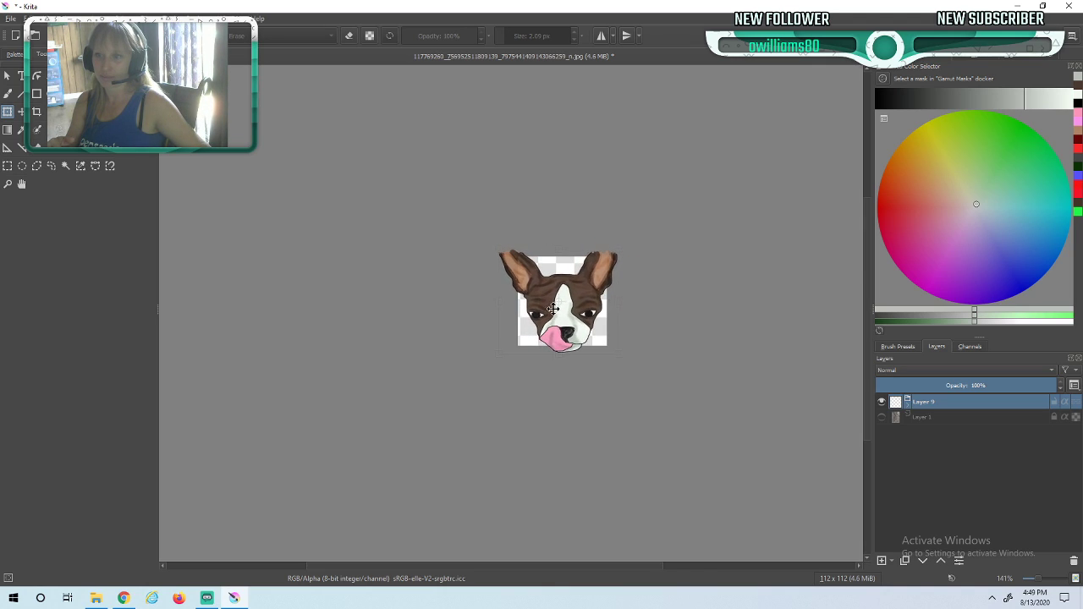
drag(497, 356, 566, 326)
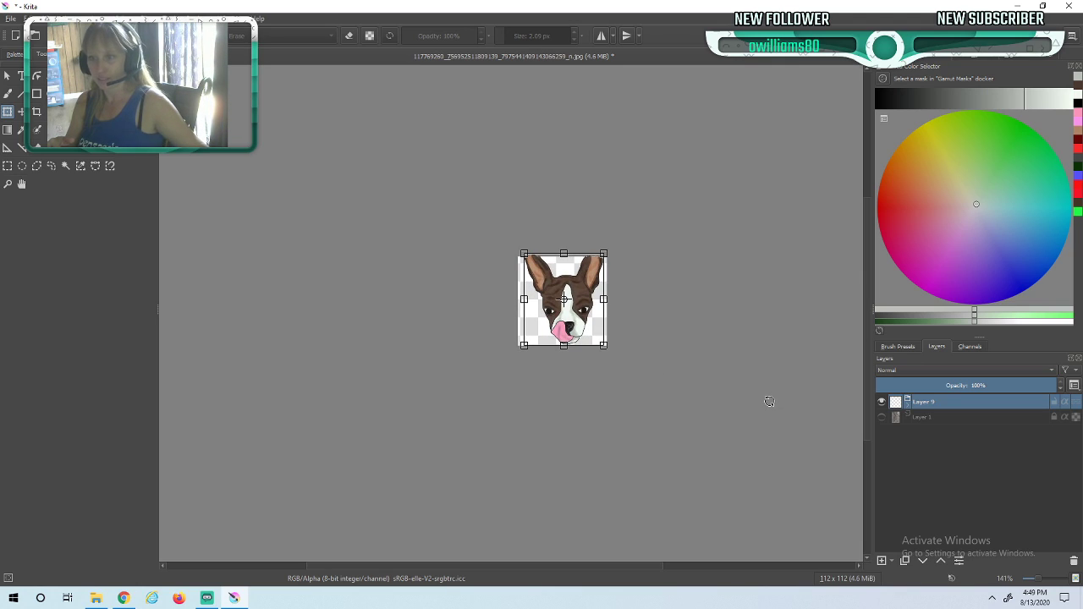